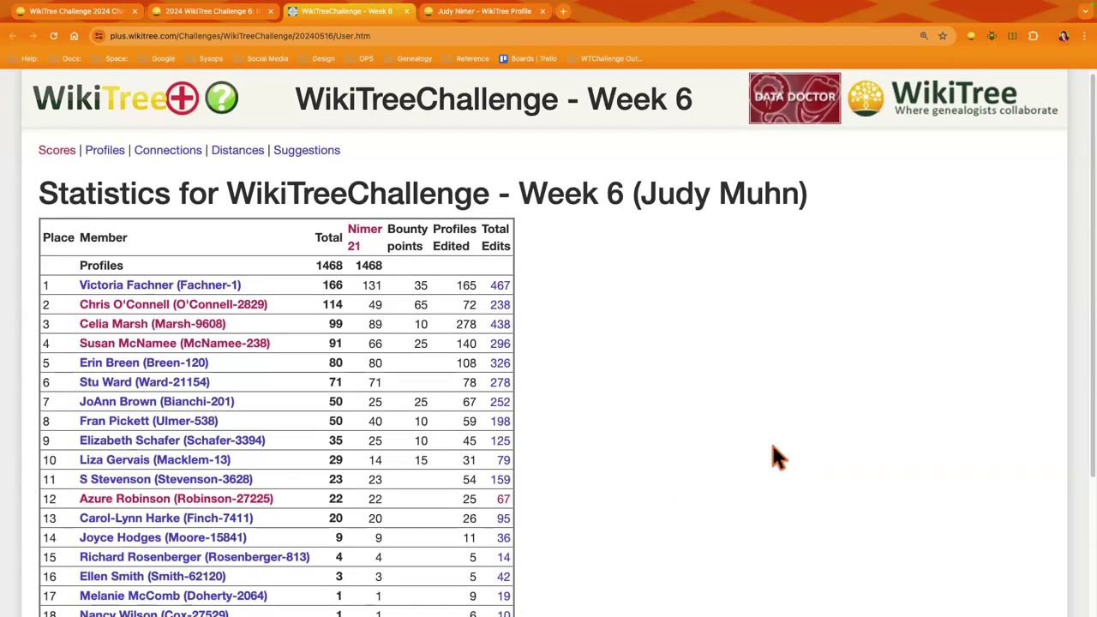
- Review the Week 6 member scores table down to its totals row and reload the page for up-to-date figures
{"action": "scroll", "coordinate": [767, 444], "scroll_direction": "down", "scroll_amount": 1}
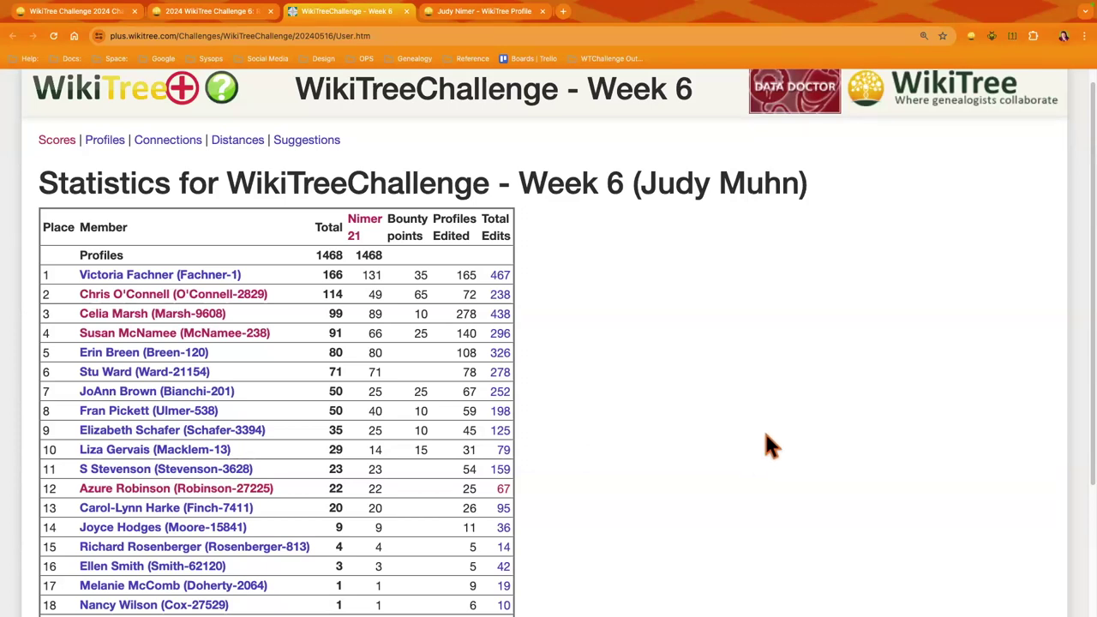
{"action": "scroll", "coordinate": [764, 434], "scroll_direction": "down", "scroll_amount": 3}
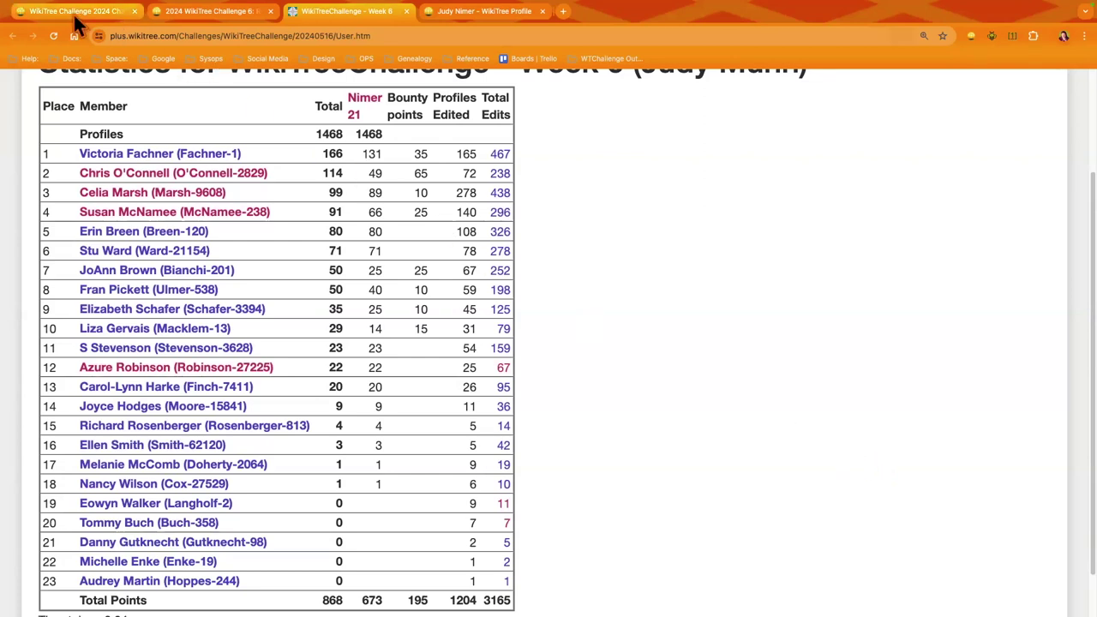
{"action": "mouse_move", "coordinate": [686, 14]}
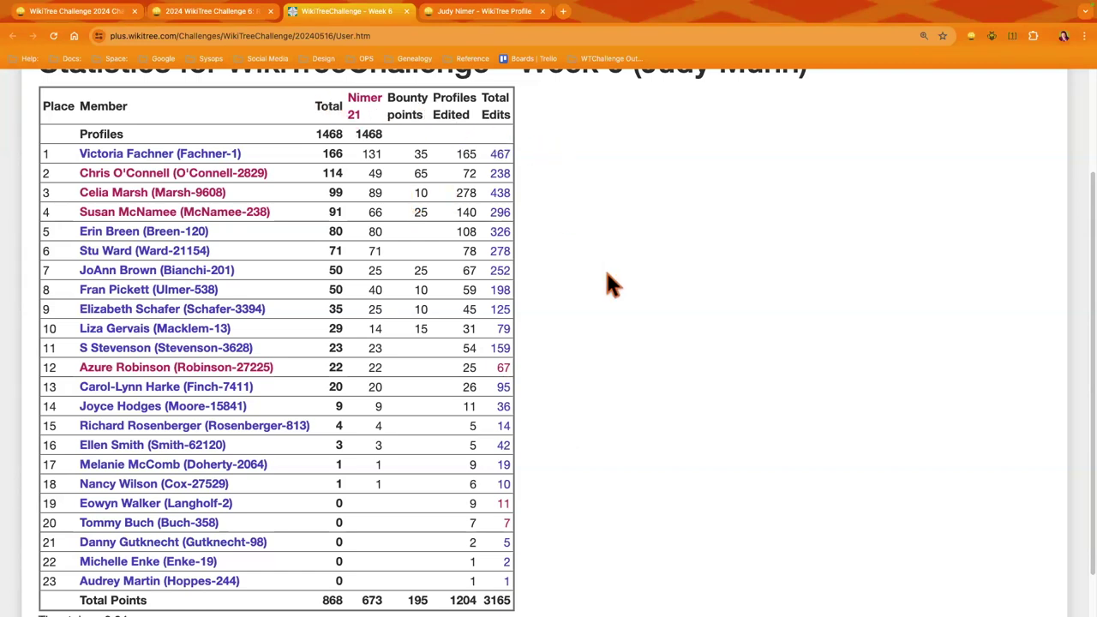
{"action": "key", "text": "super+r"}
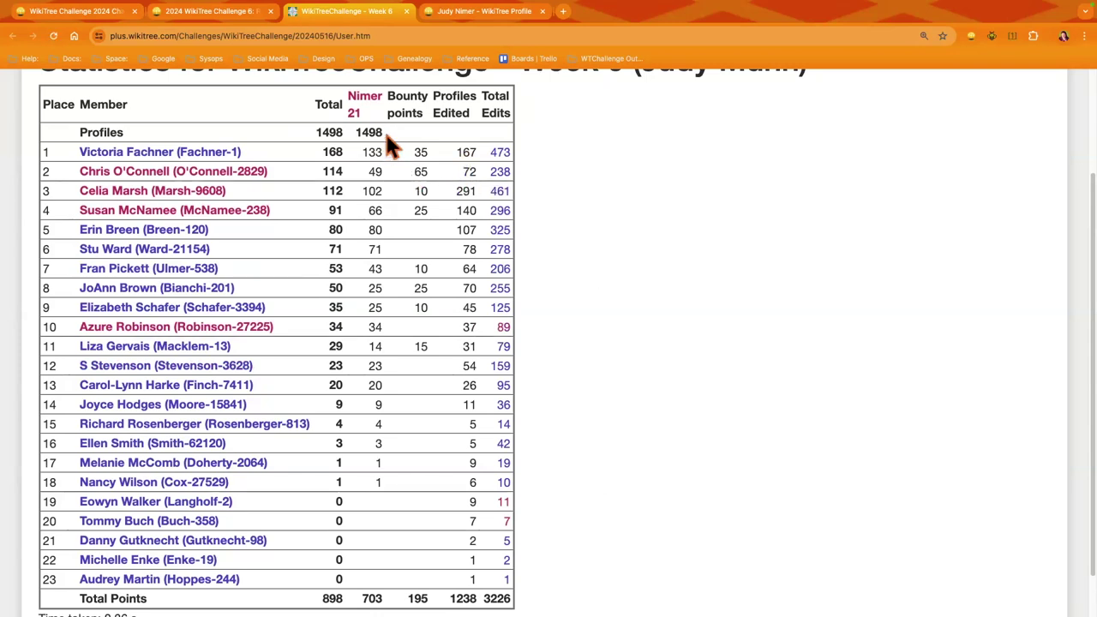
- Check the week's guest profile on WikiTree, and return to the Week 6 scores page and refresh it
{"action": "left_click", "coordinate": [445, 17]}
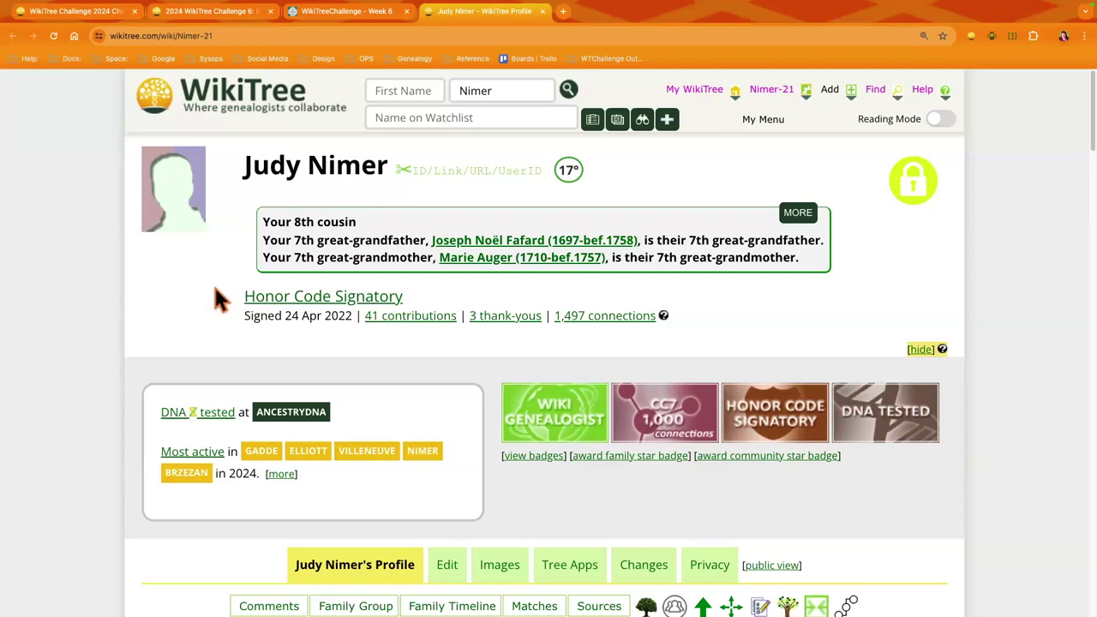
{"action": "left_click", "coordinate": [338, 16]}
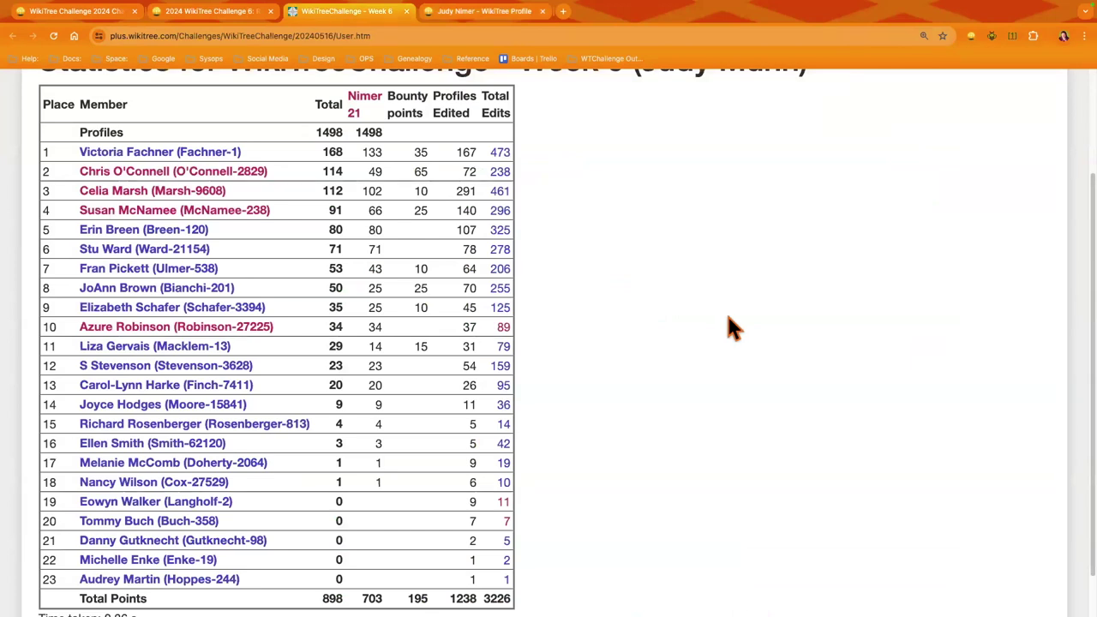
{"action": "key", "text": "super+r"}
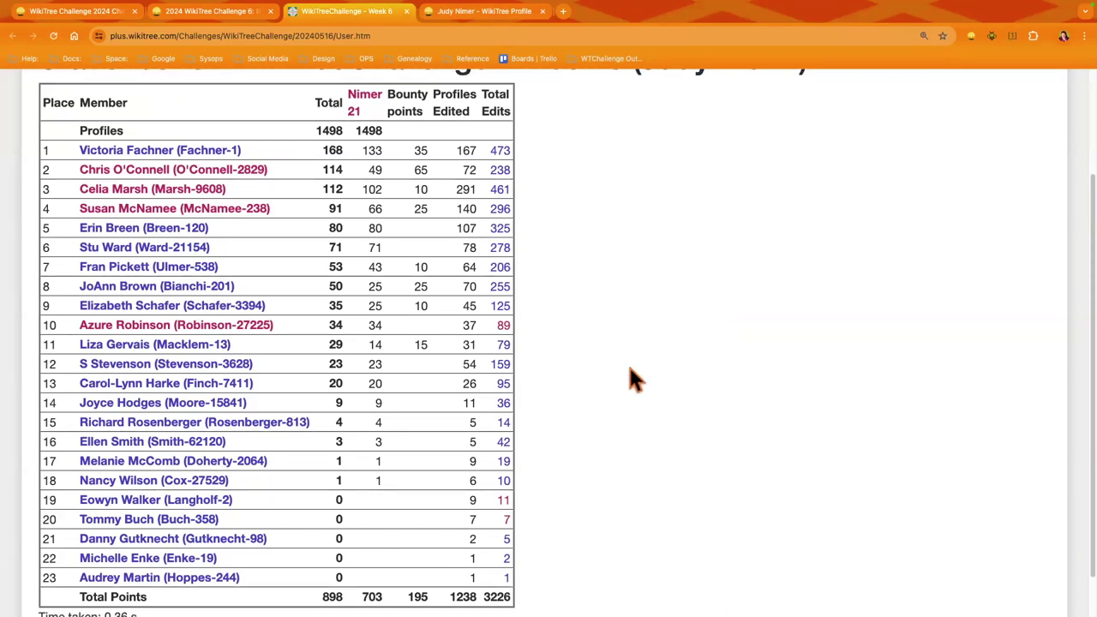
{"action": "scroll", "coordinate": [621, 369], "scroll_direction": "up", "scroll_amount": 4}
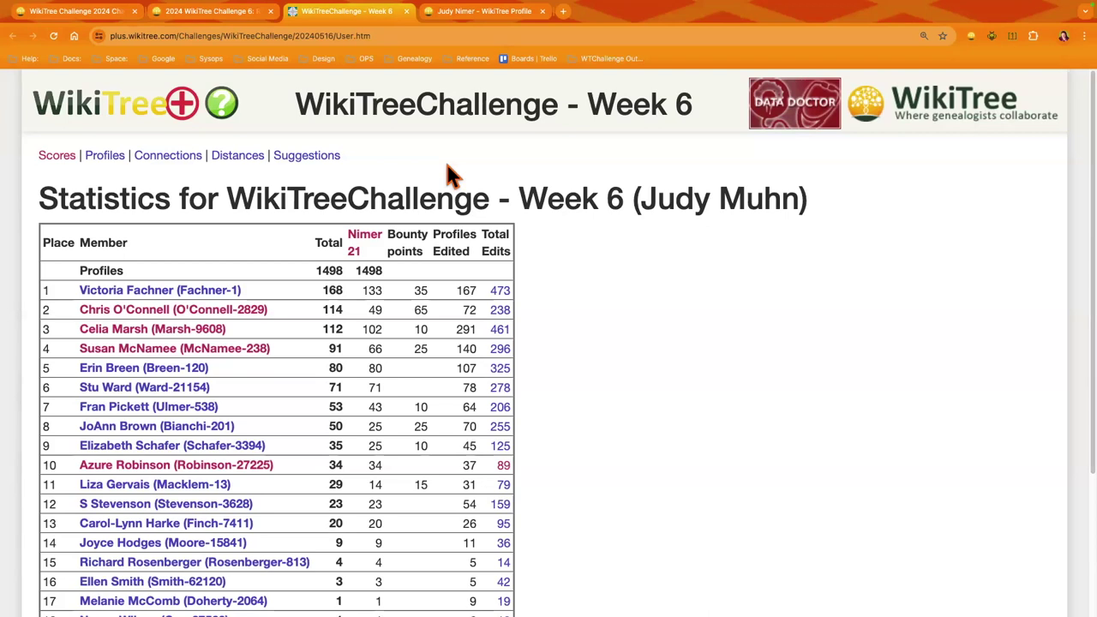
- Open the Week 6 Connections and Distances pages alongside the scores, and close the Connections page after viewing its table
{"action": "left_click", "coordinate": [168, 155], "text": "super"}
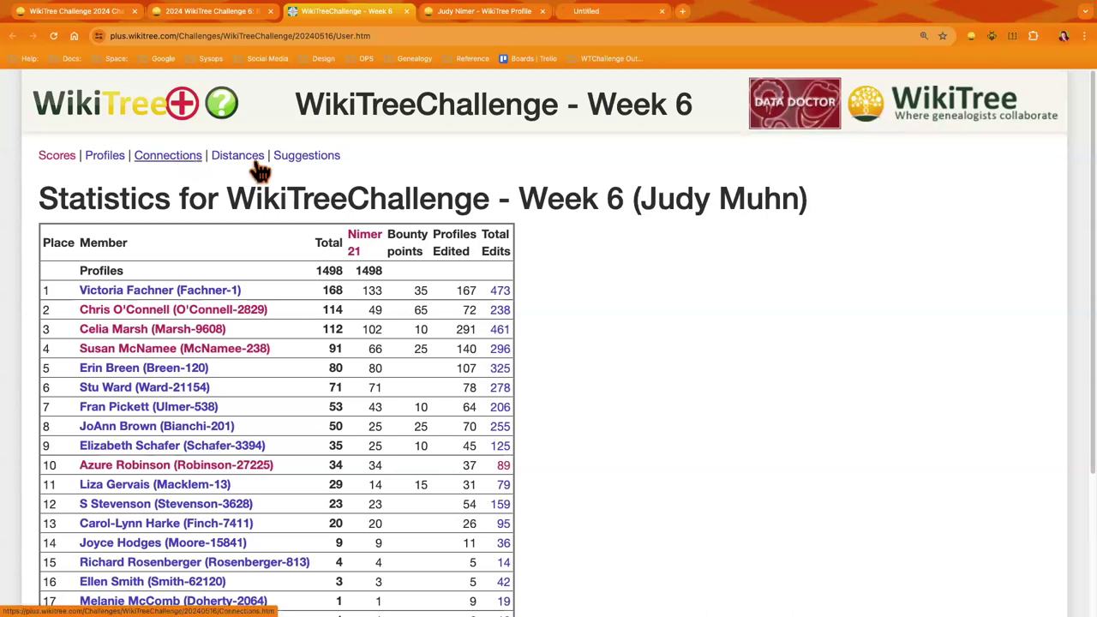
{"action": "left_click", "coordinate": [253, 163], "text": "super"}
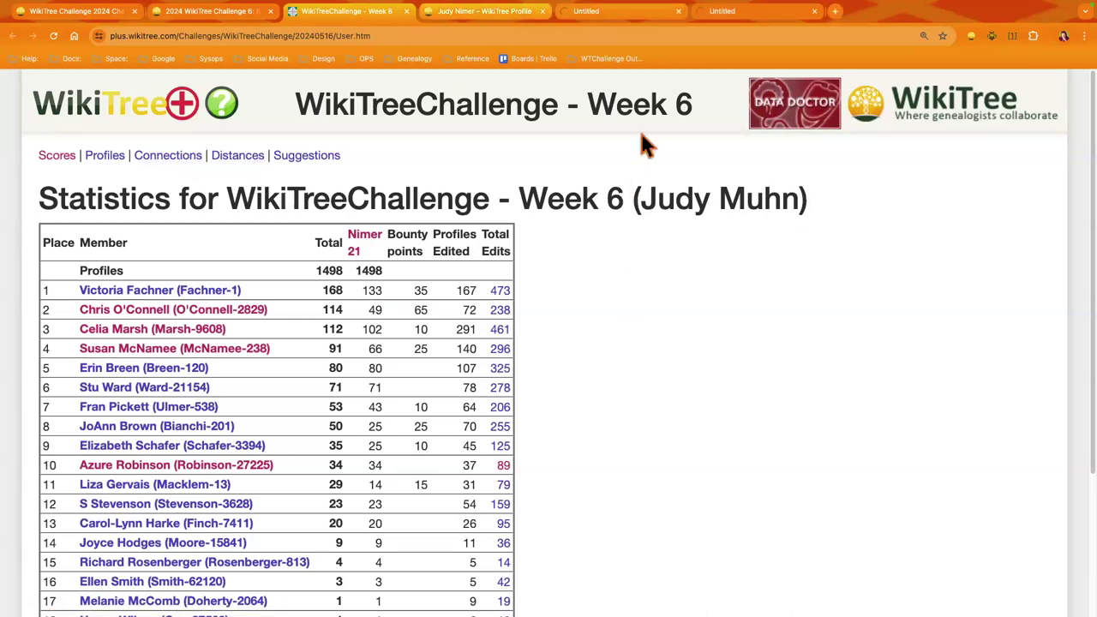
{"action": "left_click", "coordinate": [661, 10]}
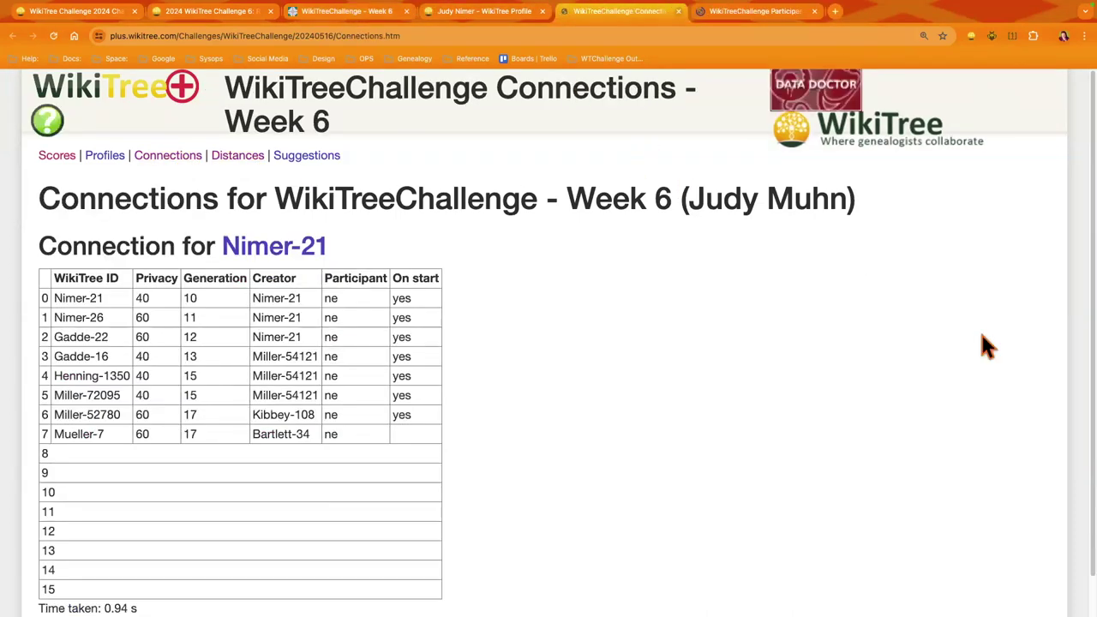
{"action": "key", "text": "super+w"}
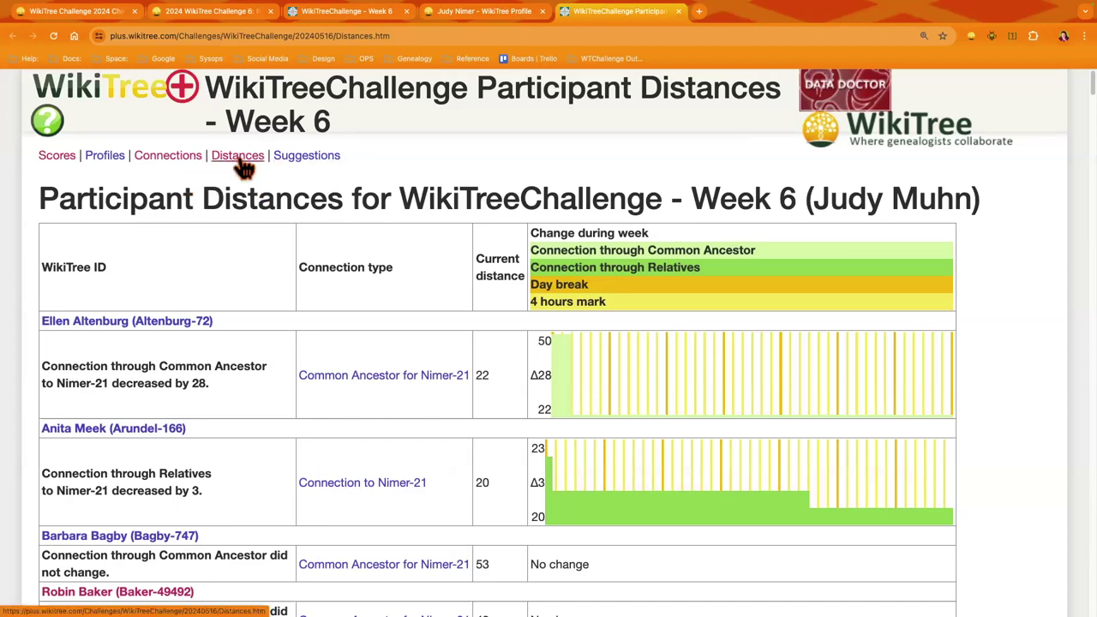
- Examine the Participant Distances list for how each member's connection distance to the Week 6 guest changed during the week
{"action": "left_click", "coordinate": [344, 13]}
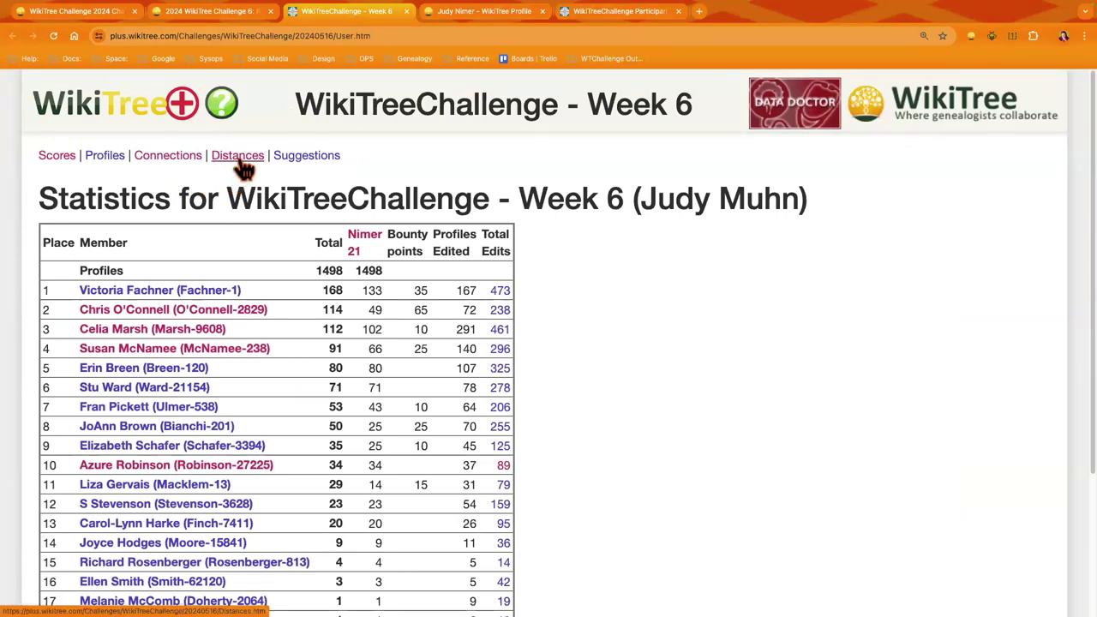
{"action": "left_click", "coordinate": [588, 11]}
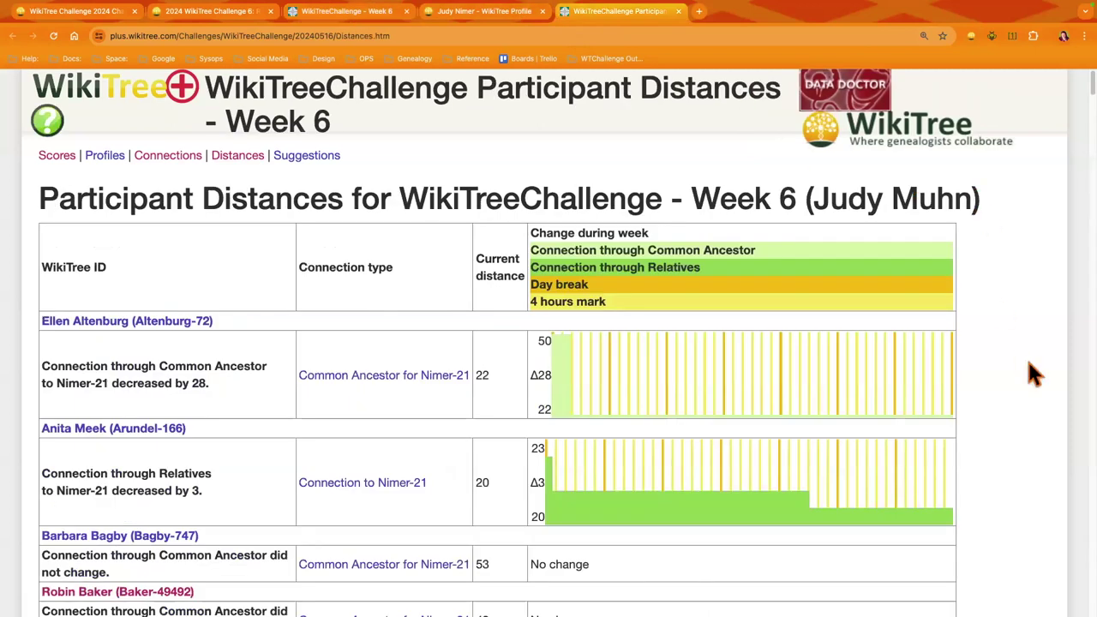
{"action": "scroll", "coordinate": [1032, 375], "scroll_direction": "down", "scroll_amount": 3}
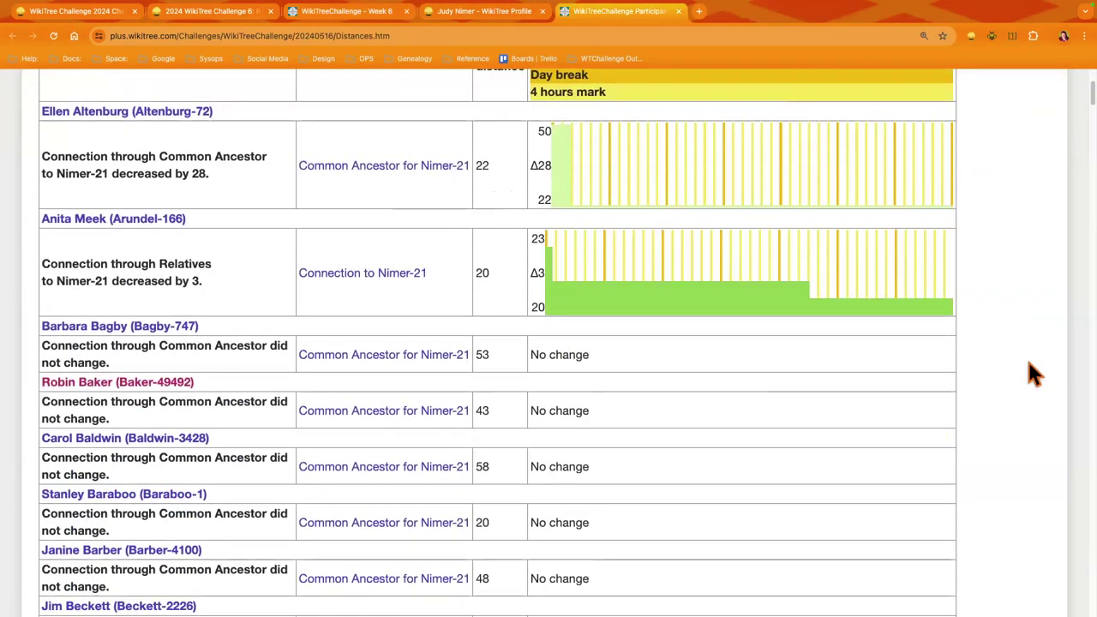
{"action": "scroll", "coordinate": [1033, 375], "scroll_direction": "down", "scroll_amount": 2}
{"action": "scroll", "coordinate": [1031, 371], "scroll_direction": "down", "scroll_amount": 3}
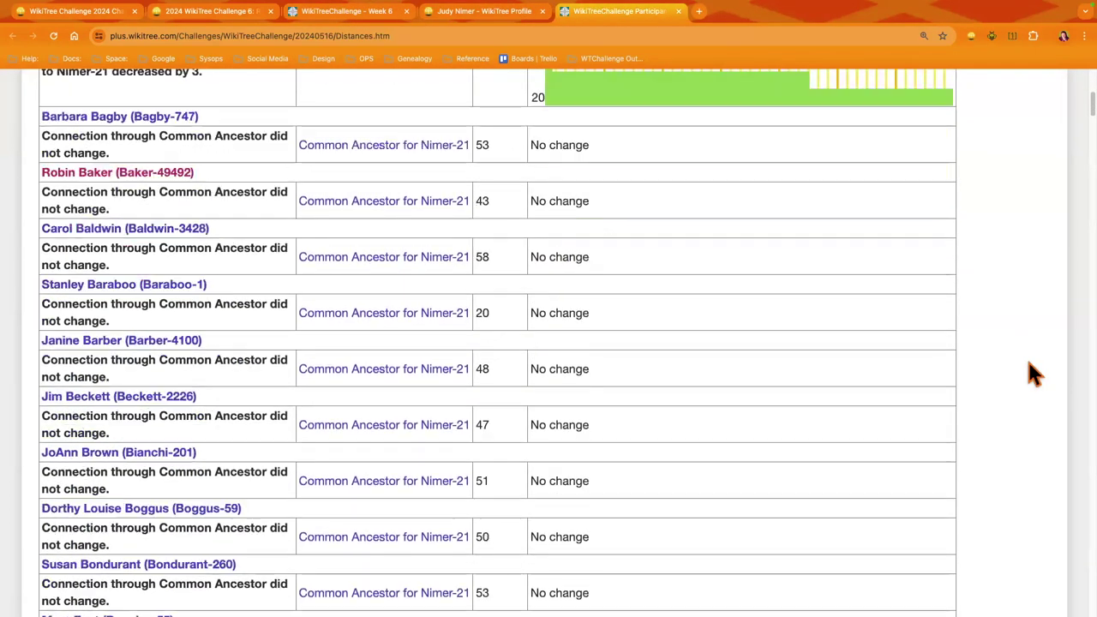
{"action": "scroll", "coordinate": [296, 261], "scroll_direction": "down", "scroll_amount": 7}
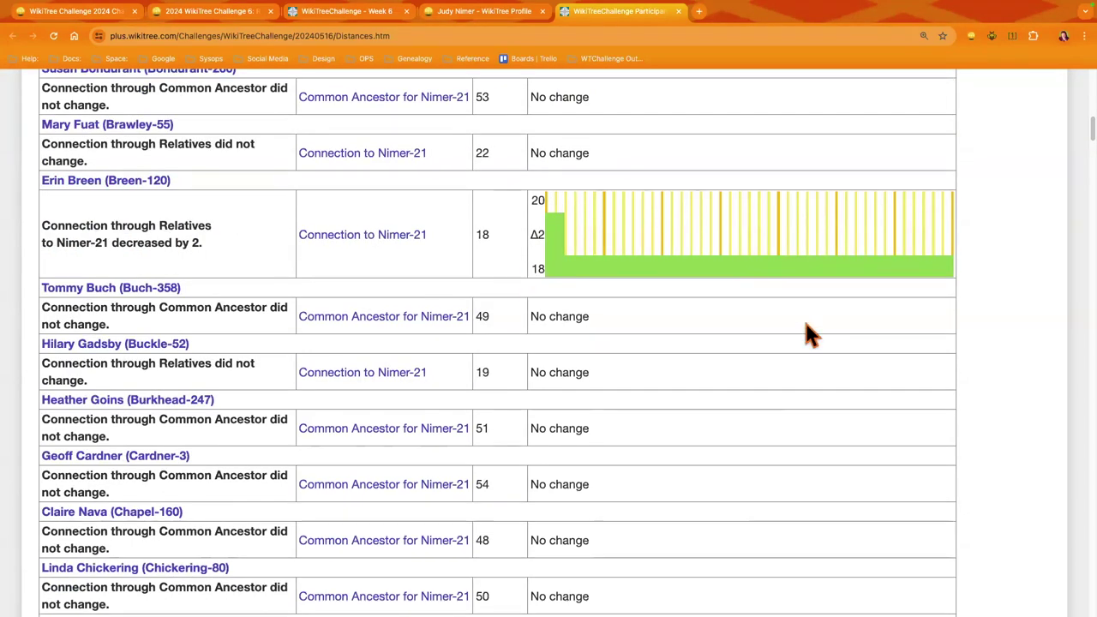
{"action": "scroll", "coordinate": [804, 330], "scroll_direction": "down", "scroll_amount": 1}
{"action": "scroll", "coordinate": [797, 333], "scroll_direction": "down", "scroll_amount": 8}
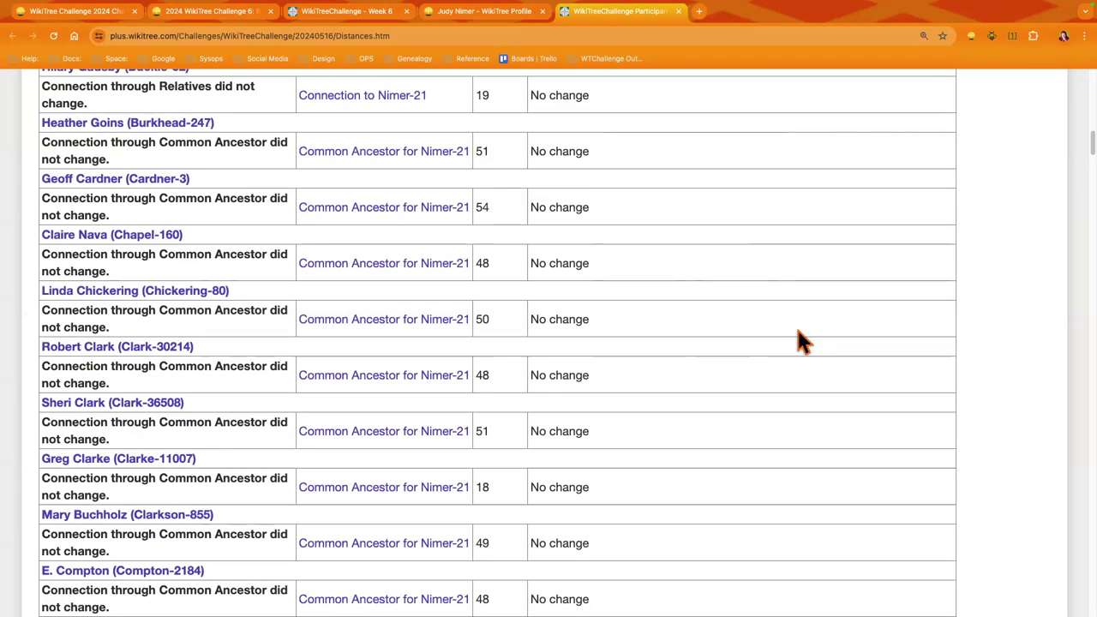
{"action": "scroll", "coordinate": [822, 347], "scroll_direction": "down", "scroll_amount": 3}
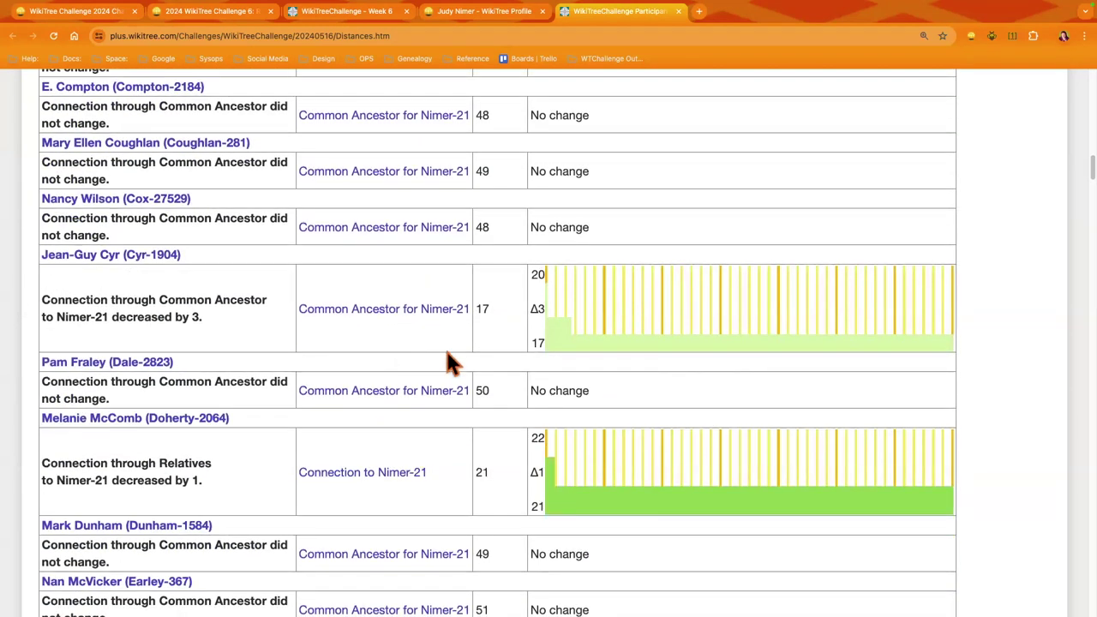
{"action": "scroll", "coordinate": [445, 356], "scroll_direction": "down", "scroll_amount": 3}
{"action": "scroll", "coordinate": [442, 358], "scroll_direction": "down", "scroll_amount": 6}
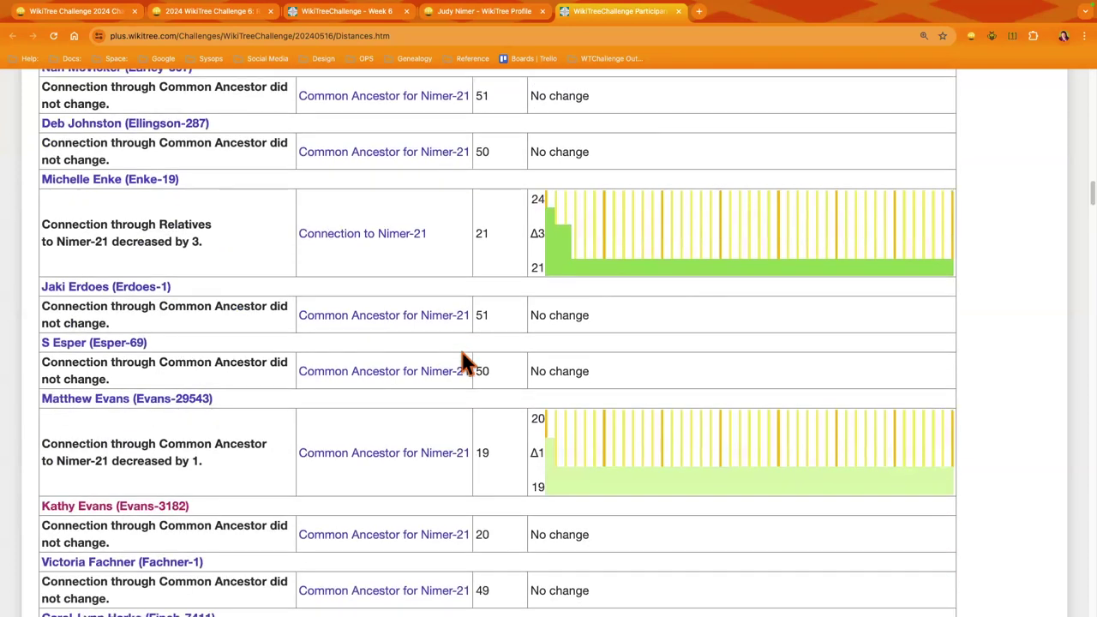
{"action": "scroll", "coordinate": [465, 357], "scroll_direction": "down", "scroll_amount": 4}
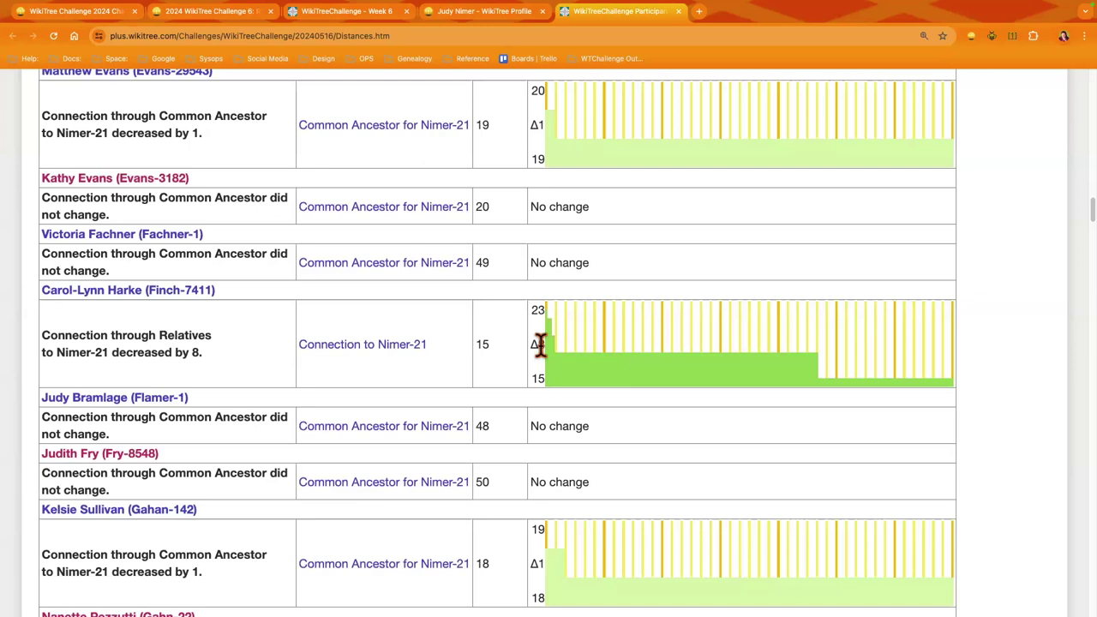
{"action": "scroll", "coordinate": [404, 364], "scroll_direction": "down", "scroll_amount": 4}
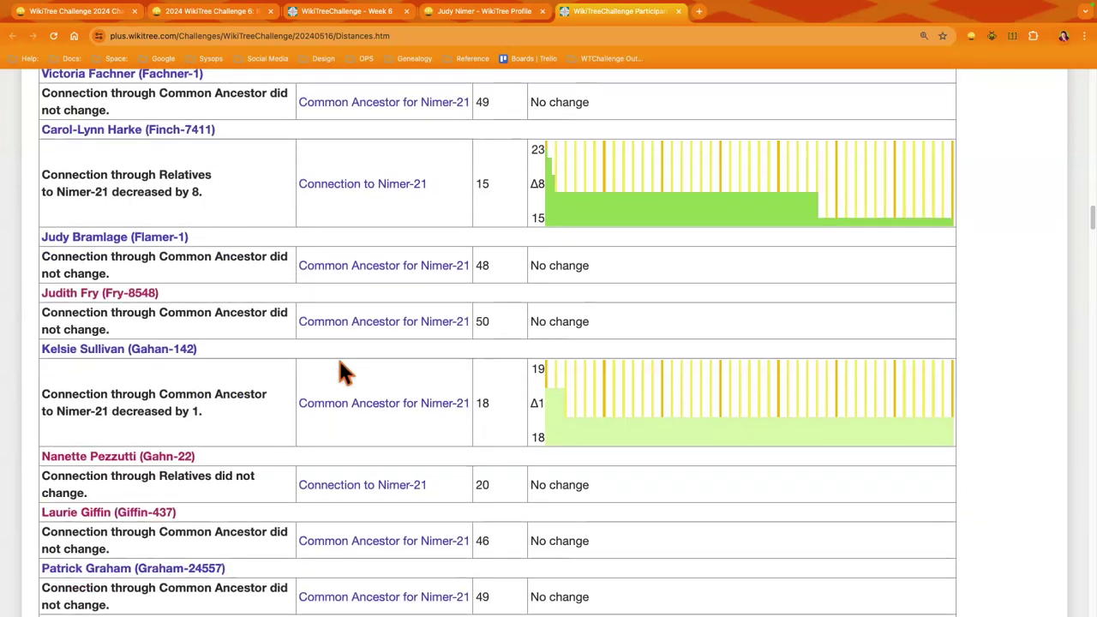
{"action": "scroll", "coordinate": [343, 369], "scroll_direction": "down", "scroll_amount": 4}
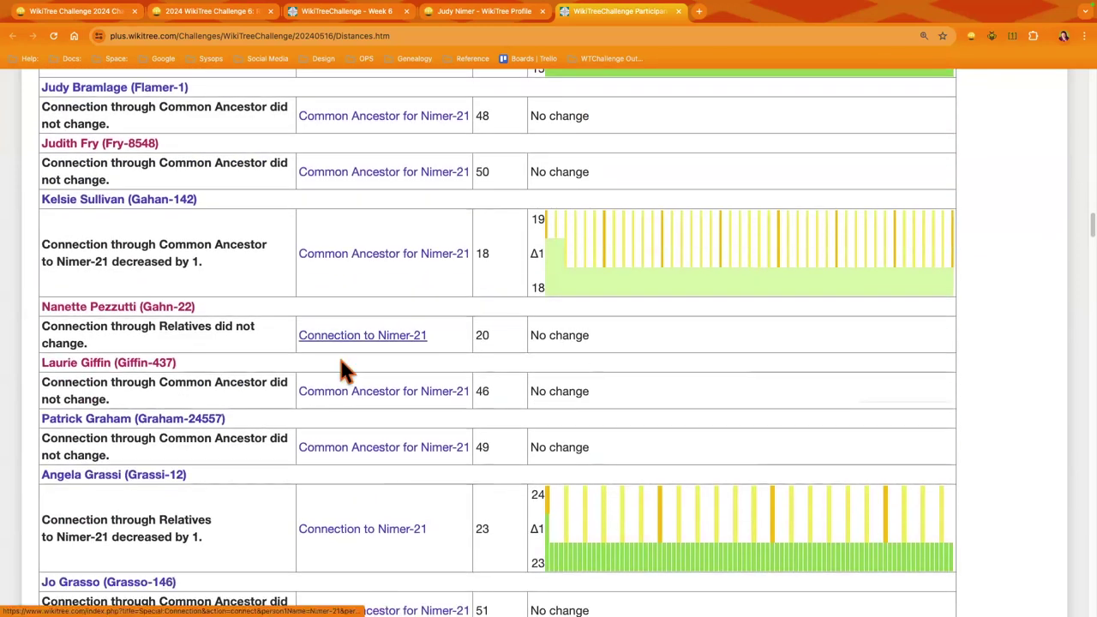
{"action": "scroll", "coordinate": [343, 364], "scroll_direction": "down", "scroll_amount": 12}
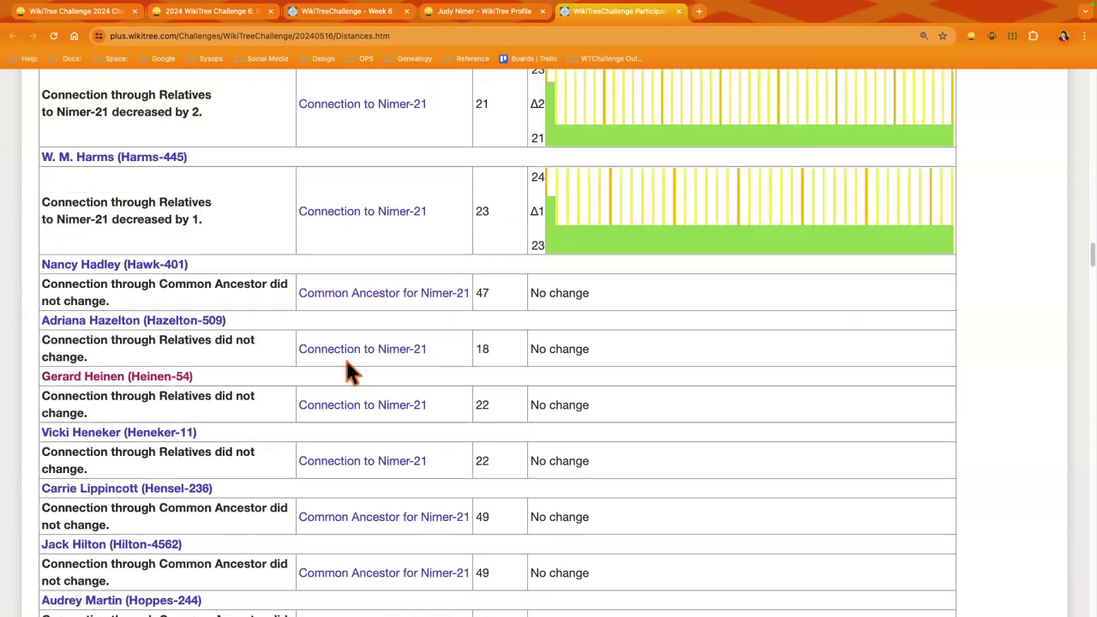
{"action": "scroll", "coordinate": [344, 361], "scroll_direction": "down", "scroll_amount": 18}
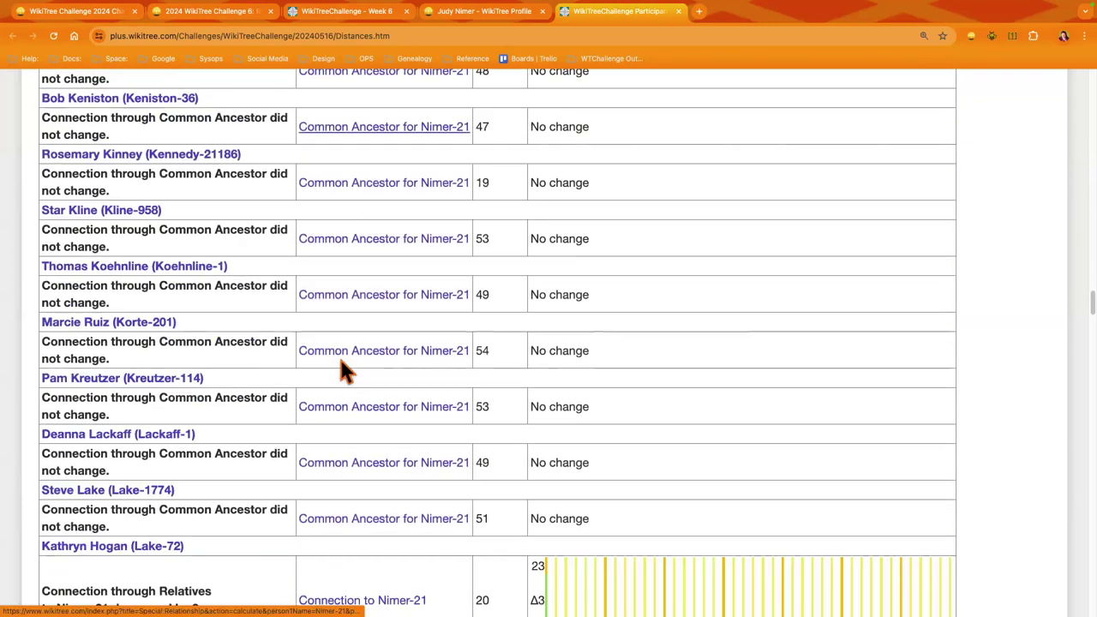
{"action": "scroll", "coordinate": [343, 368], "scroll_direction": "down", "scroll_amount": 6}
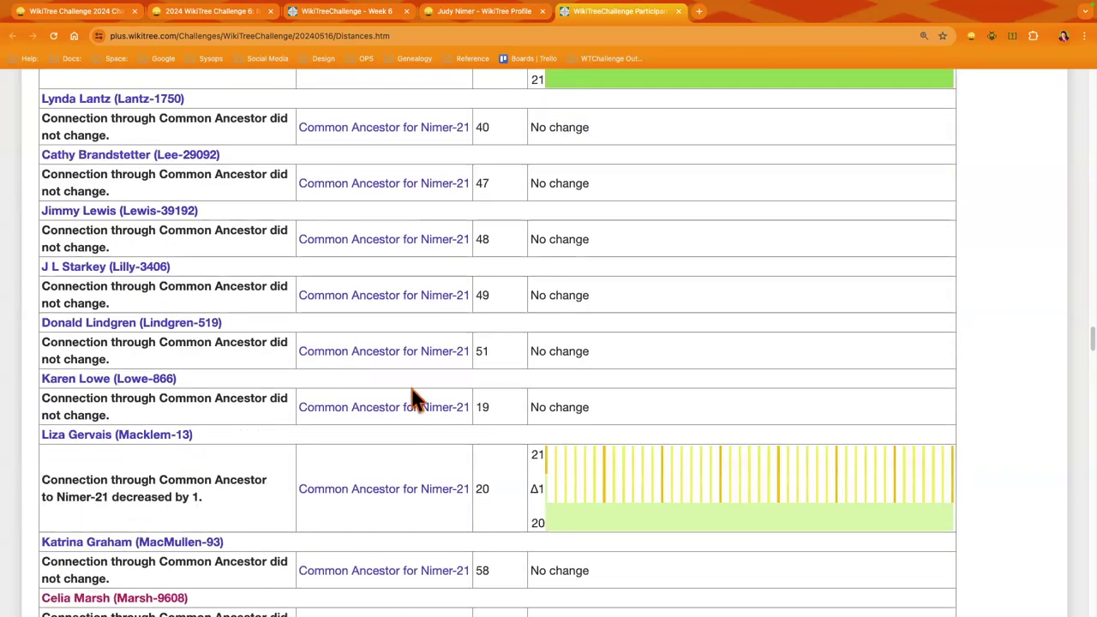
{"action": "scroll", "coordinate": [410, 397], "scroll_direction": "down", "scroll_amount": 3}
{"action": "scroll", "coordinate": [390, 381], "scroll_direction": "down", "scroll_amount": 15}
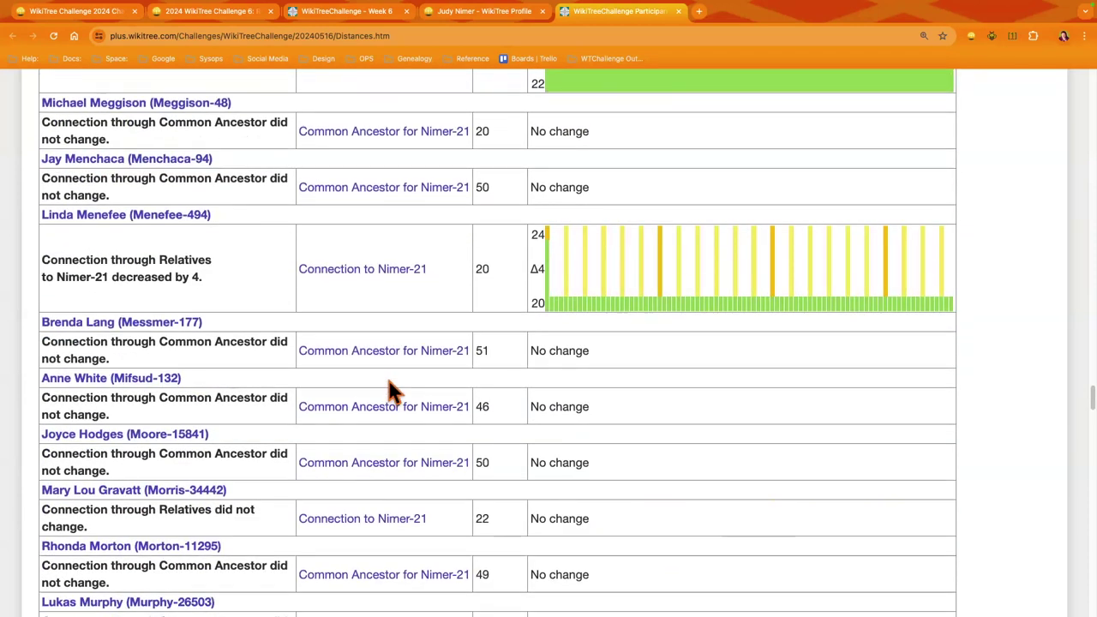
{"action": "scroll", "coordinate": [377, 377], "scroll_direction": "down", "scroll_amount": 10}
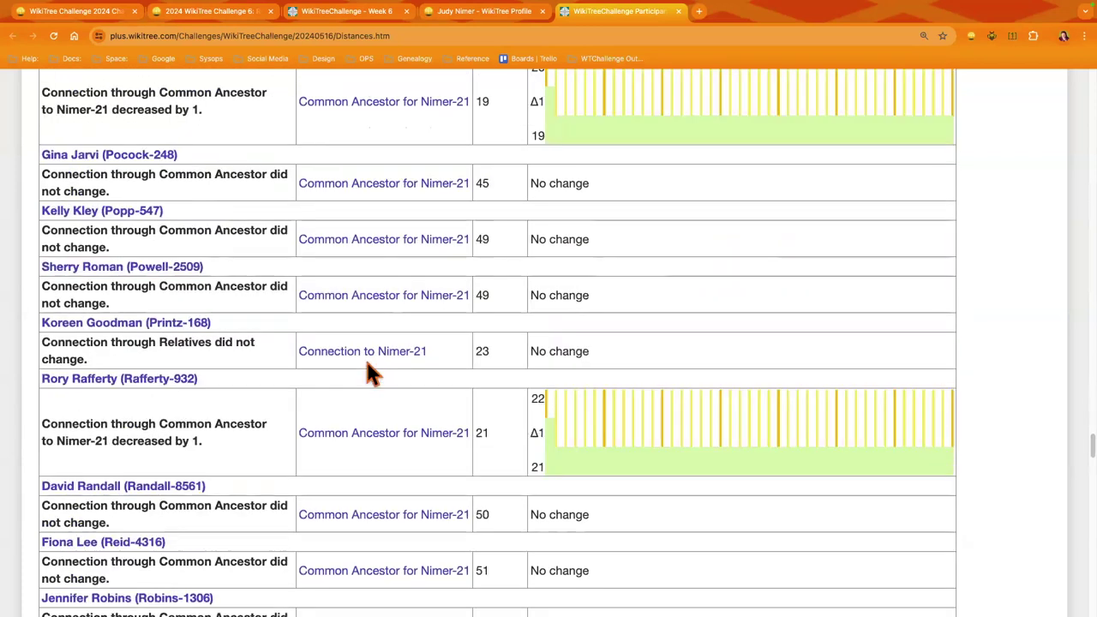
{"action": "scroll", "coordinate": [368, 373], "scroll_direction": "down", "scroll_amount": 2}
{"action": "scroll", "coordinate": [408, 375], "scroll_direction": "down", "scroll_amount": 2}
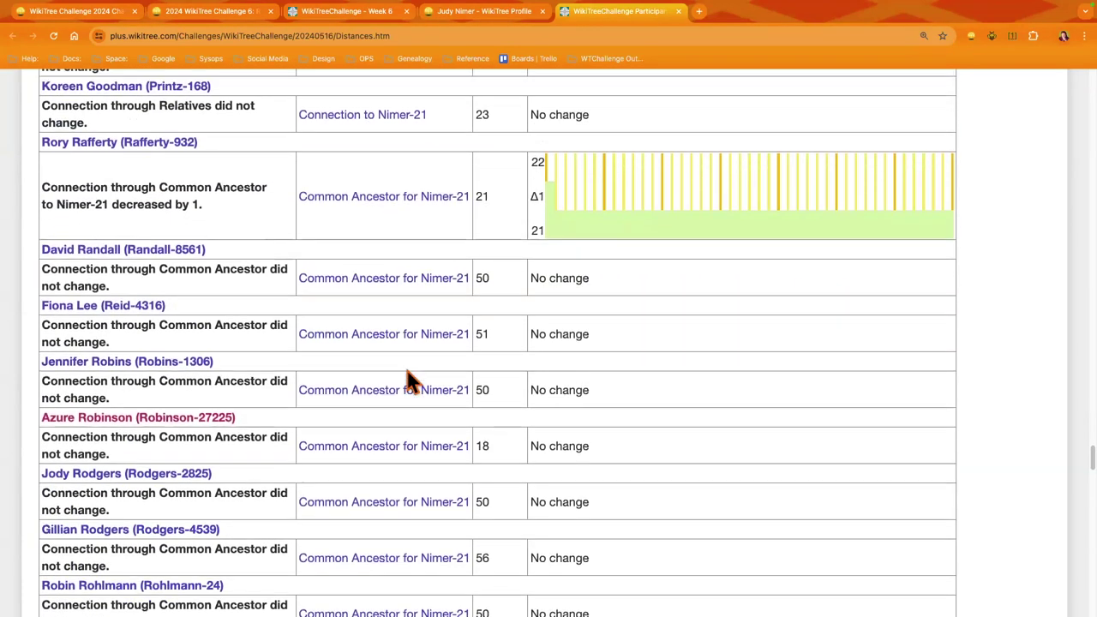
{"action": "scroll", "coordinate": [408, 375], "scroll_direction": "down", "scroll_amount": 6}
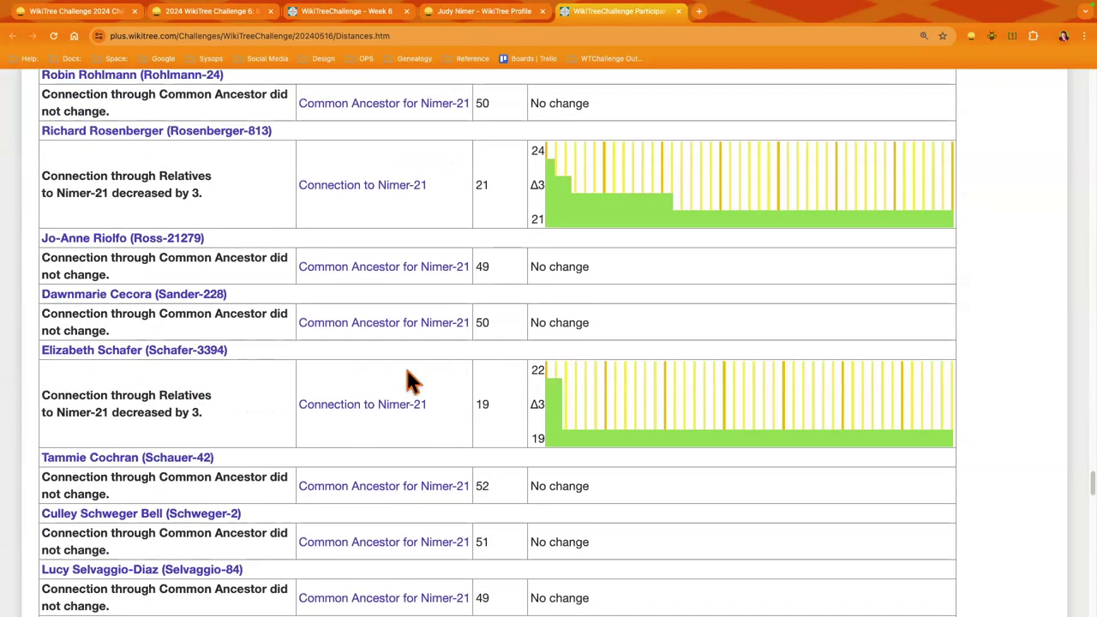
{"action": "scroll", "coordinate": [409, 379], "scroll_direction": "down", "scroll_amount": 1}
{"action": "scroll", "coordinate": [409, 379], "scroll_direction": "up", "scroll_amount": 1}
{"action": "scroll", "coordinate": [408, 379], "scroll_direction": "down", "scroll_amount": 4}
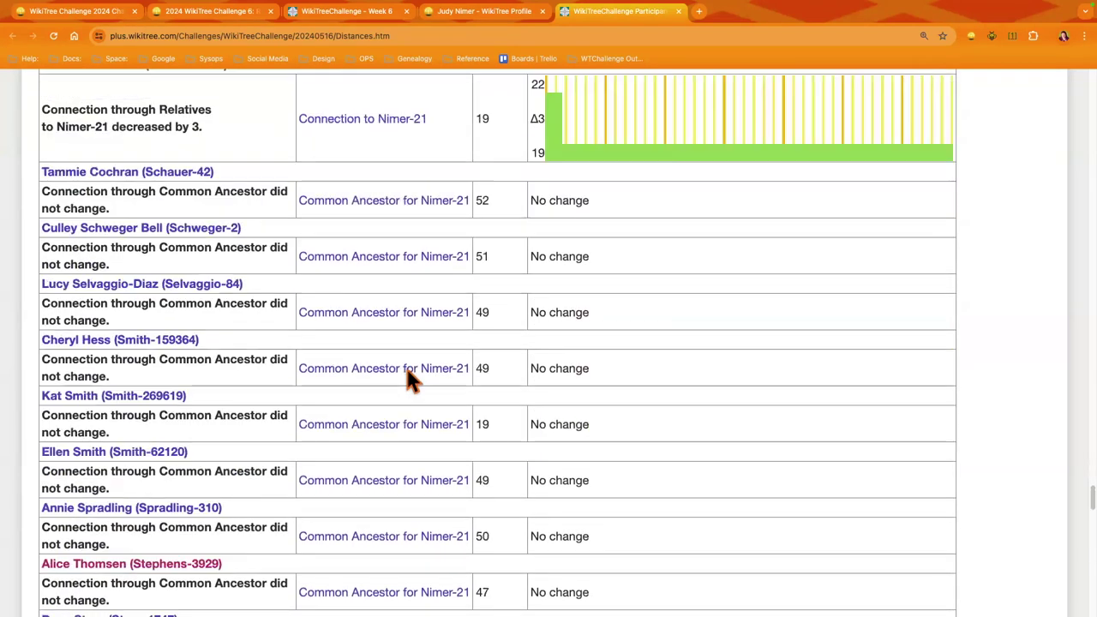
{"action": "scroll", "coordinate": [408, 377], "scroll_direction": "down", "scroll_amount": 10}
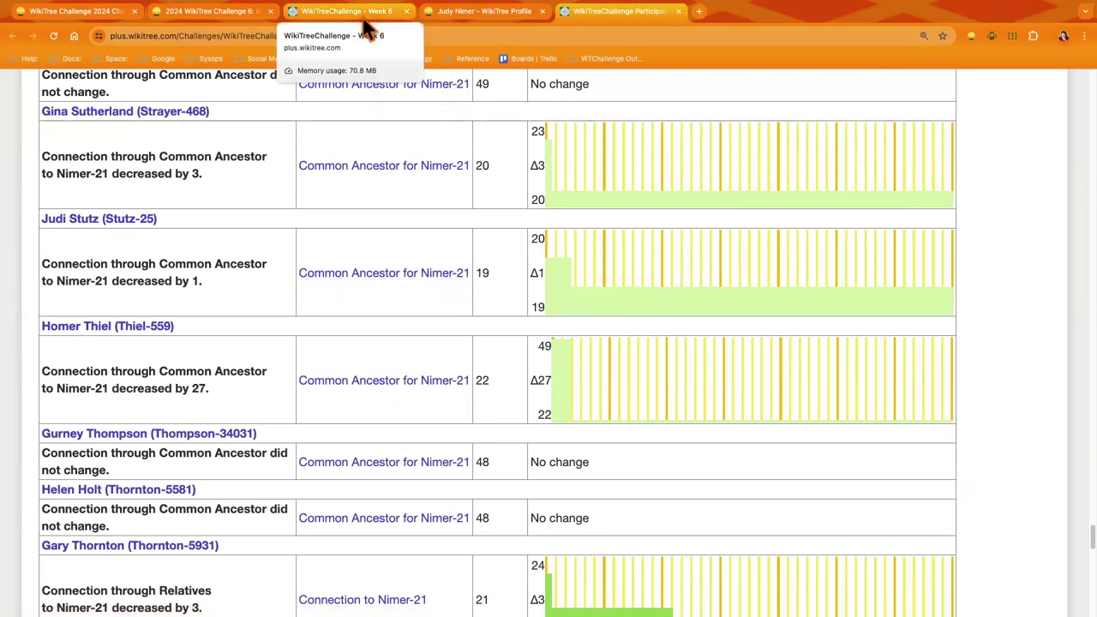
- Refresh the Week 6 scores page and switch to the guest's WikiTree profile
{"action": "key", "text": "Home"}
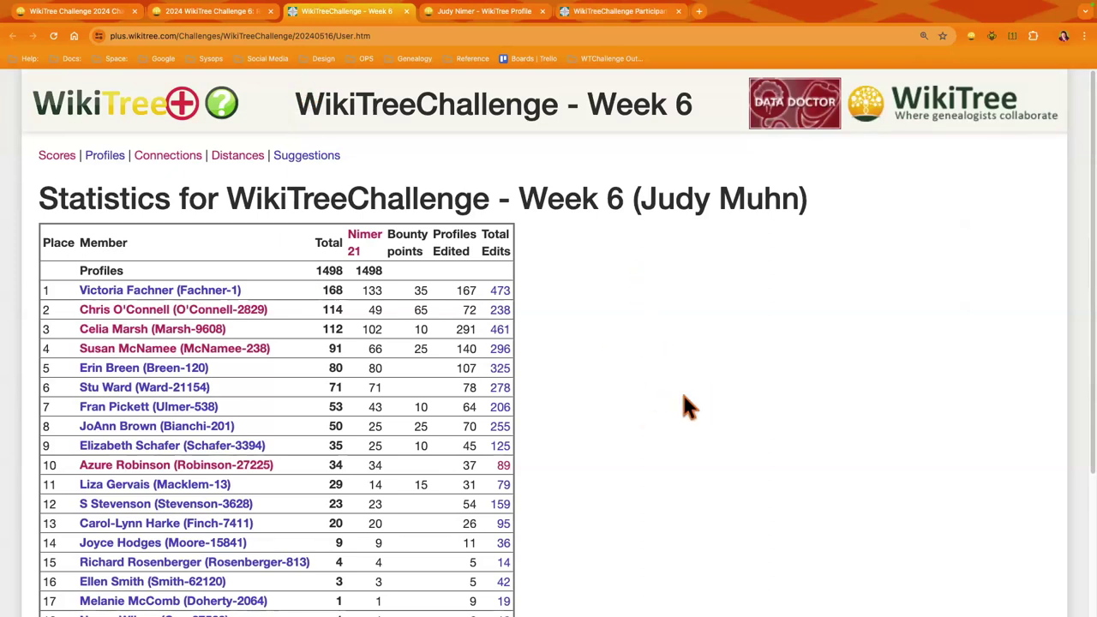
{"action": "key", "text": "super+r"}
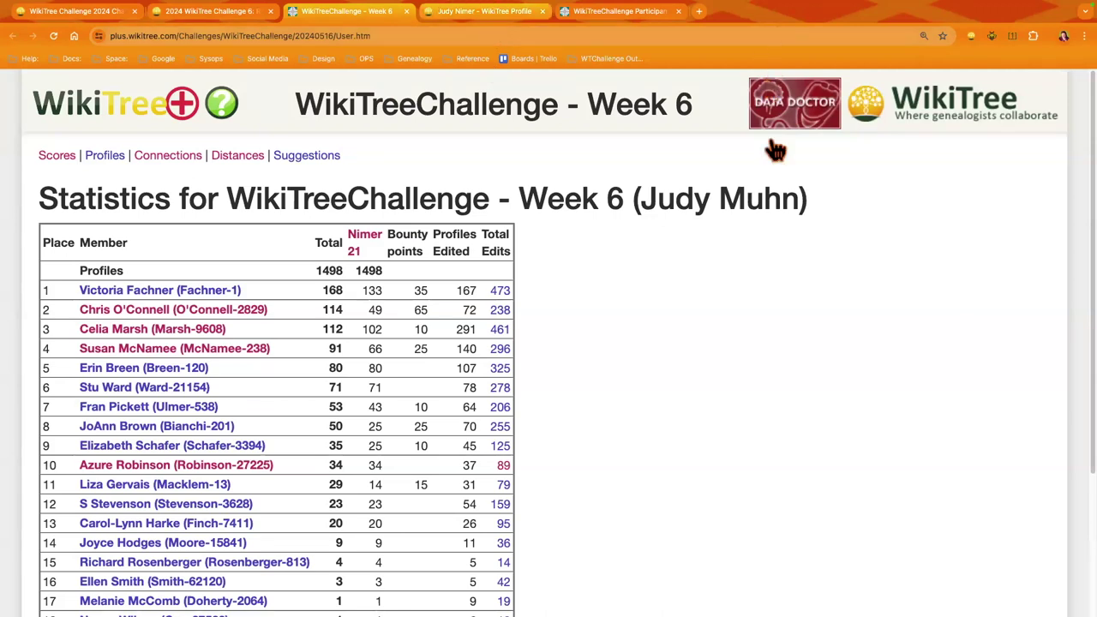
{"action": "key", "text": "ctrl+Tab"}
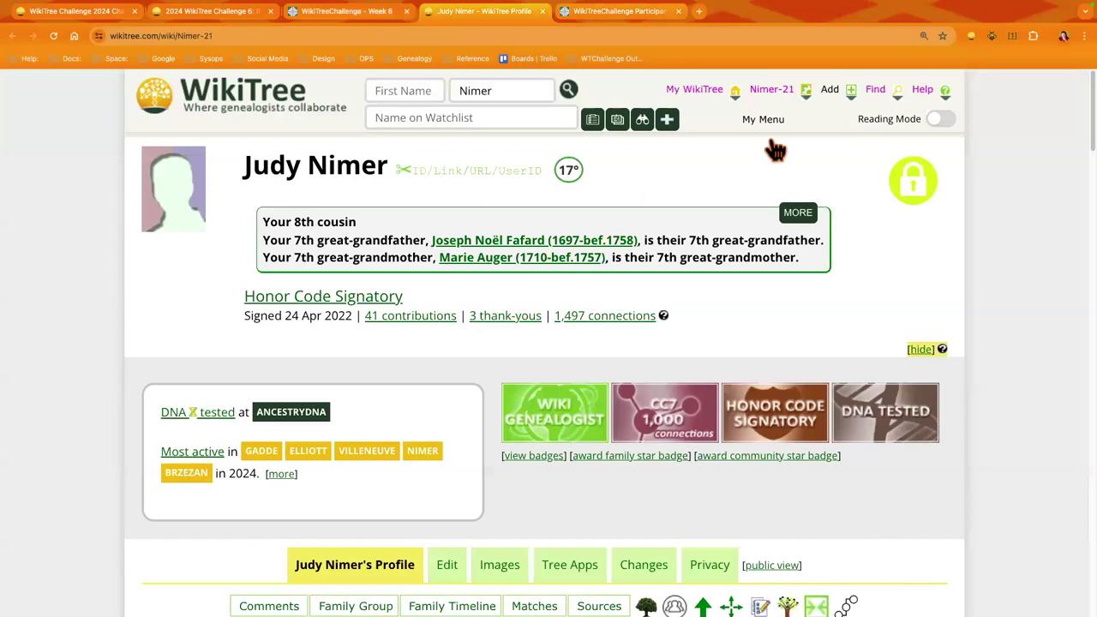
- Open the guest's connection to me and find the shortest connection between the guest and another member using that member's WikiTree ID
{"action": "mouse_move", "coordinate": [763, 120]}
{"action": "left_click", "coordinate": [789, 139]}
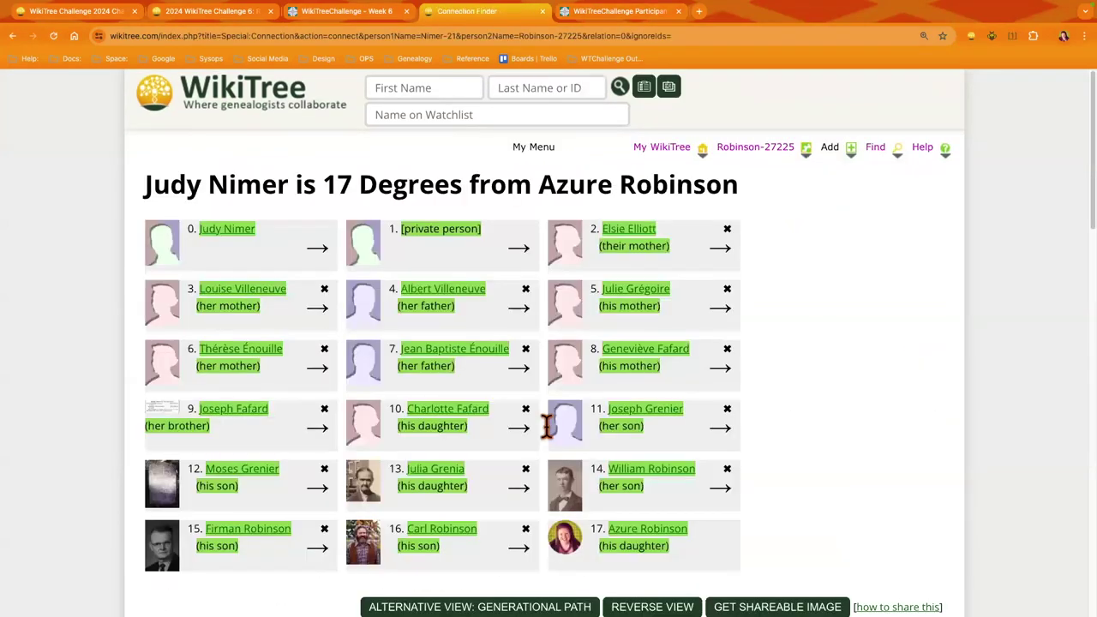
{"action": "scroll", "coordinate": [546, 426], "scroll_direction": "down", "scroll_amount": 5}
{"action": "triple_click", "coordinate": [546, 434]}
{"action": "type", "text": "Clarke"}
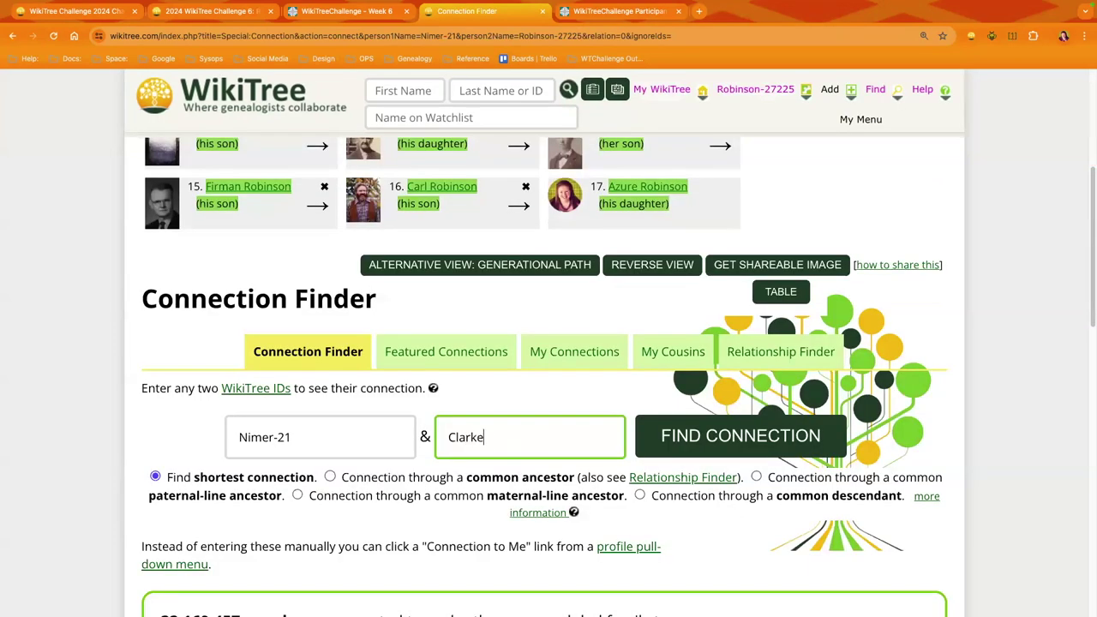
{"action": "type", "text": "-11007"}
{"action": "key", "text": "Return"}
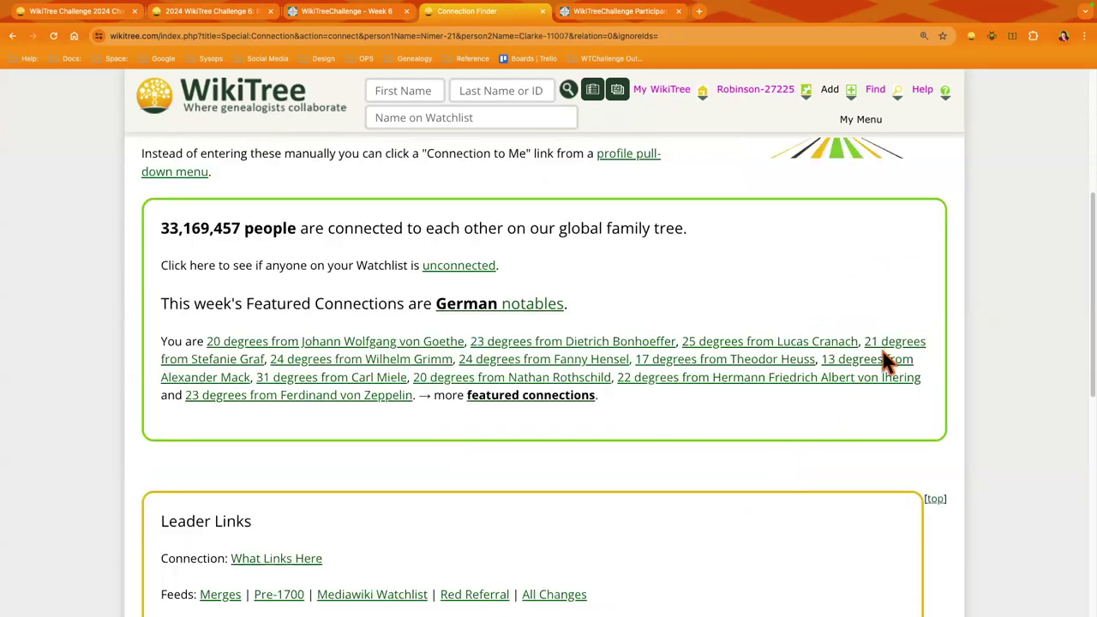
{"action": "scroll", "coordinate": [903, 342], "scroll_direction": "up", "scroll_amount": 10}
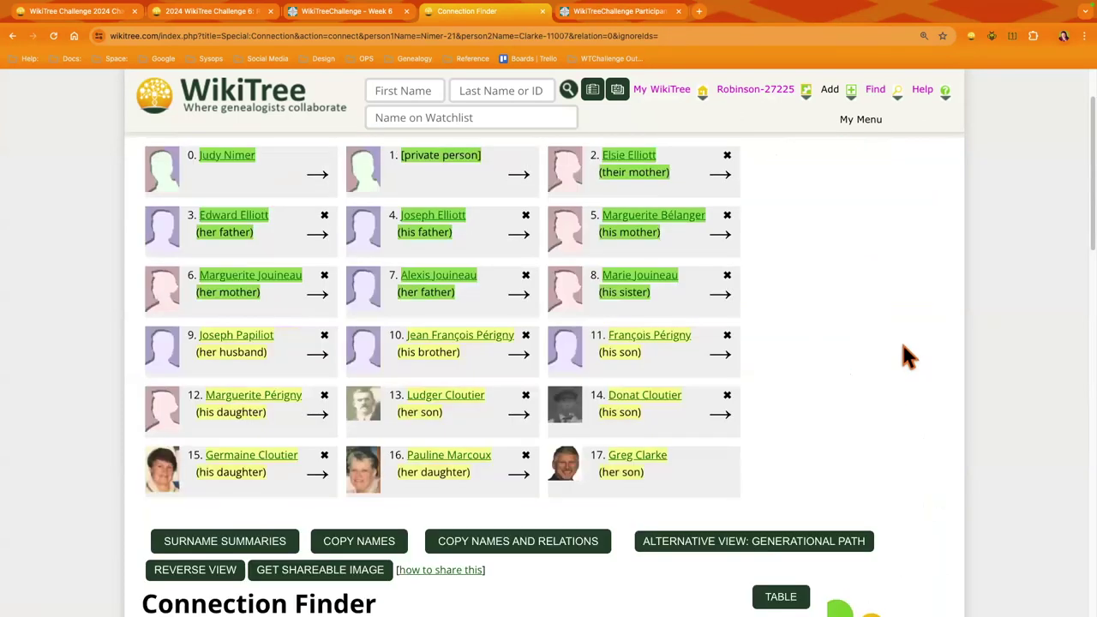
{"action": "scroll", "coordinate": [902, 340], "scroll_direction": "up", "scroll_amount": 2}
- Open the Relationship Finder for the guest in a separate browser tab and switch to it
{"action": "scroll", "coordinate": [735, 400], "scroll_direction": "down", "scroll_amount": 4}
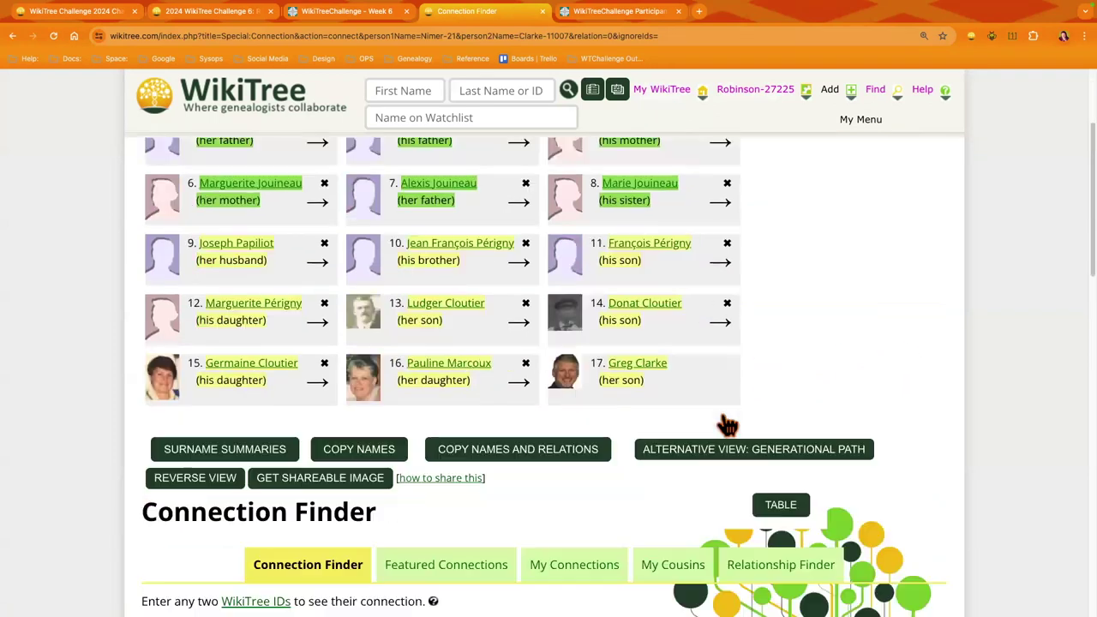
{"action": "scroll", "coordinate": [644, 509], "scroll_direction": "down", "scroll_amount": 3}
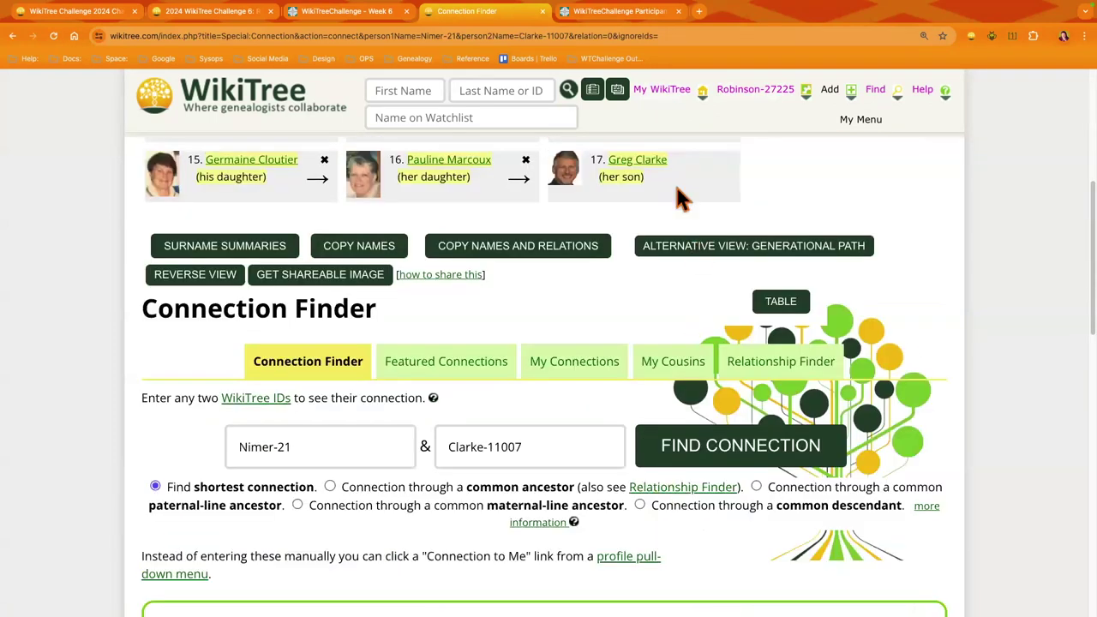
{"action": "middle_click", "coordinate": [683, 487]}
{"action": "key", "text": "ctrl+Tab"}
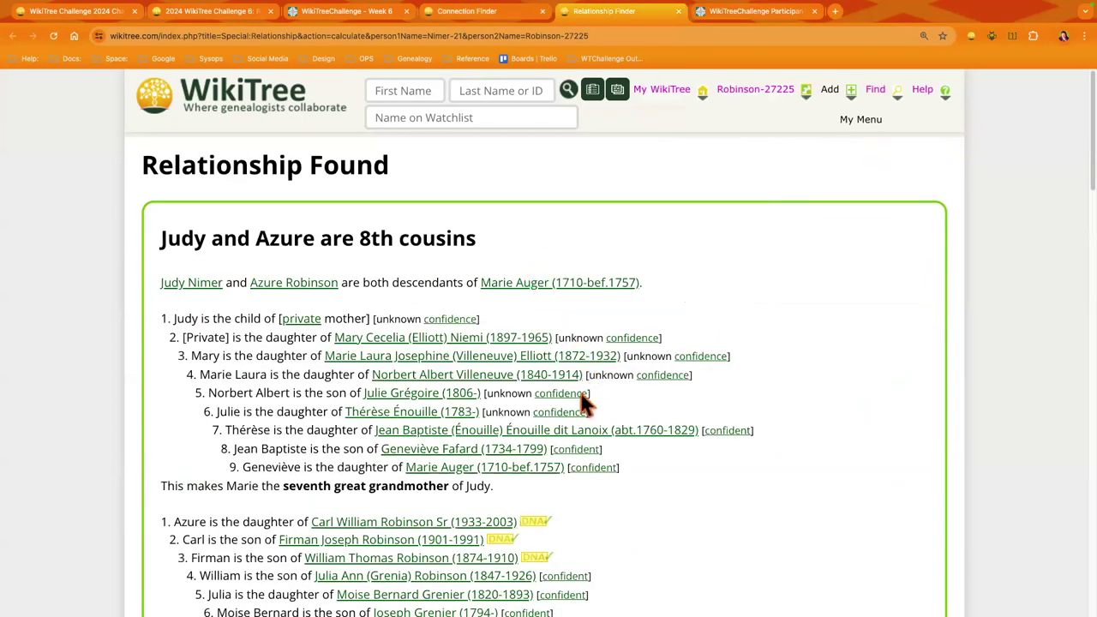
- Try to find a relationship with the guest's own WikiTree ID entered for the second person
{"action": "scroll", "coordinate": [568, 411], "scroll_direction": "down", "scroll_amount": 10}
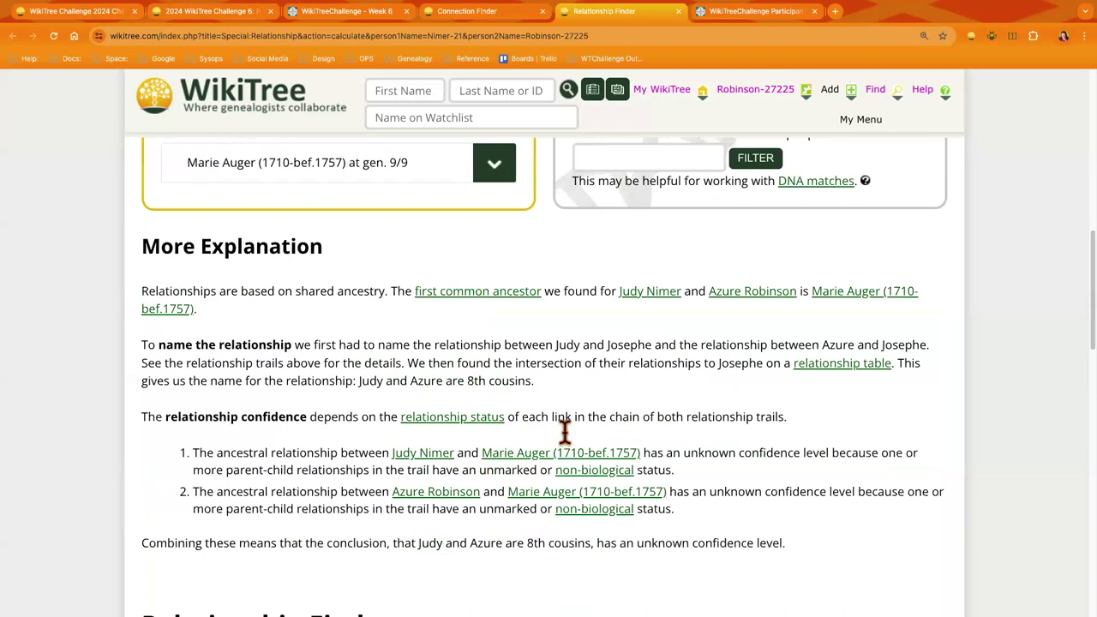
{"action": "scroll", "coordinate": [565, 435], "scroll_direction": "down", "scroll_amount": 4}
{"action": "key", "text": "ctrl+a"}
{"action": "type", "text": "Nimer"}
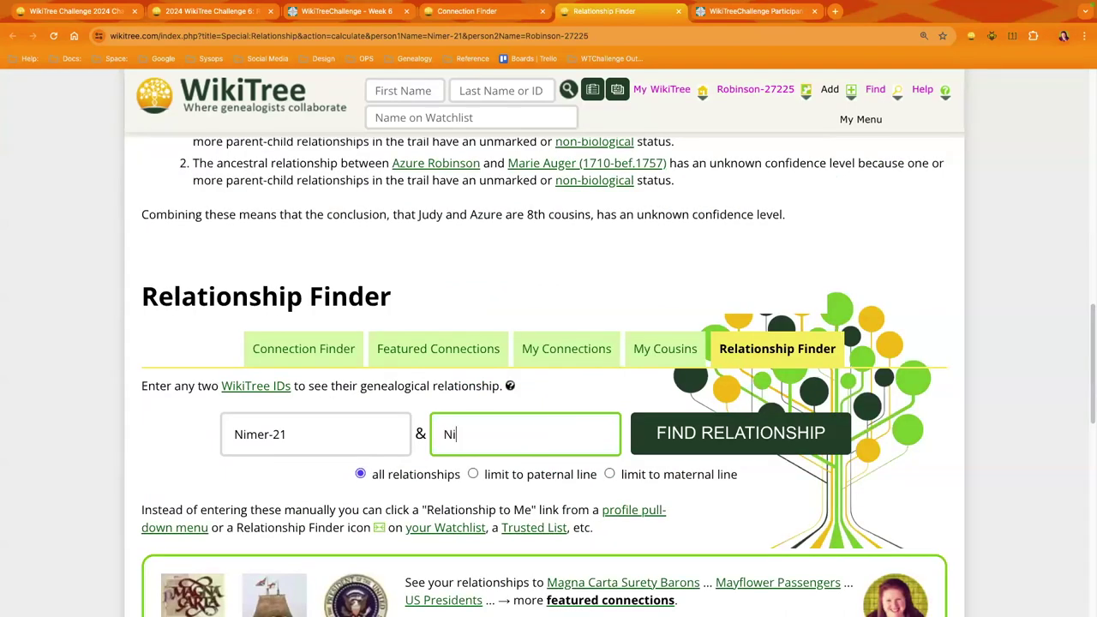
{"action": "type", "text": "-21"}
{"action": "key", "text": "Return"}
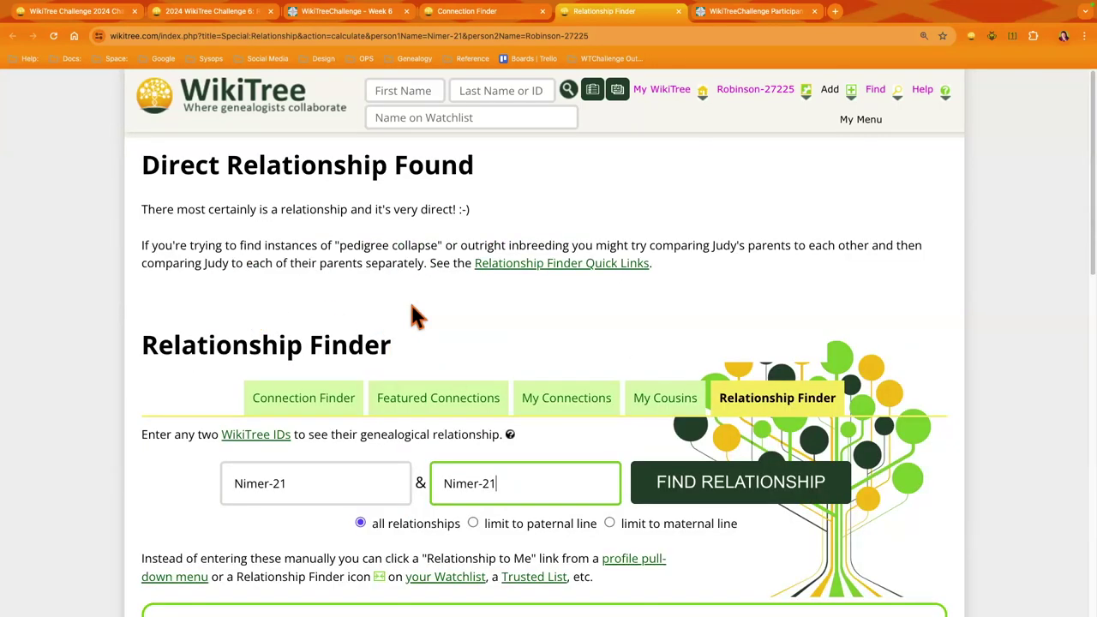
{"action": "left_click", "coordinate": [411, 306]}
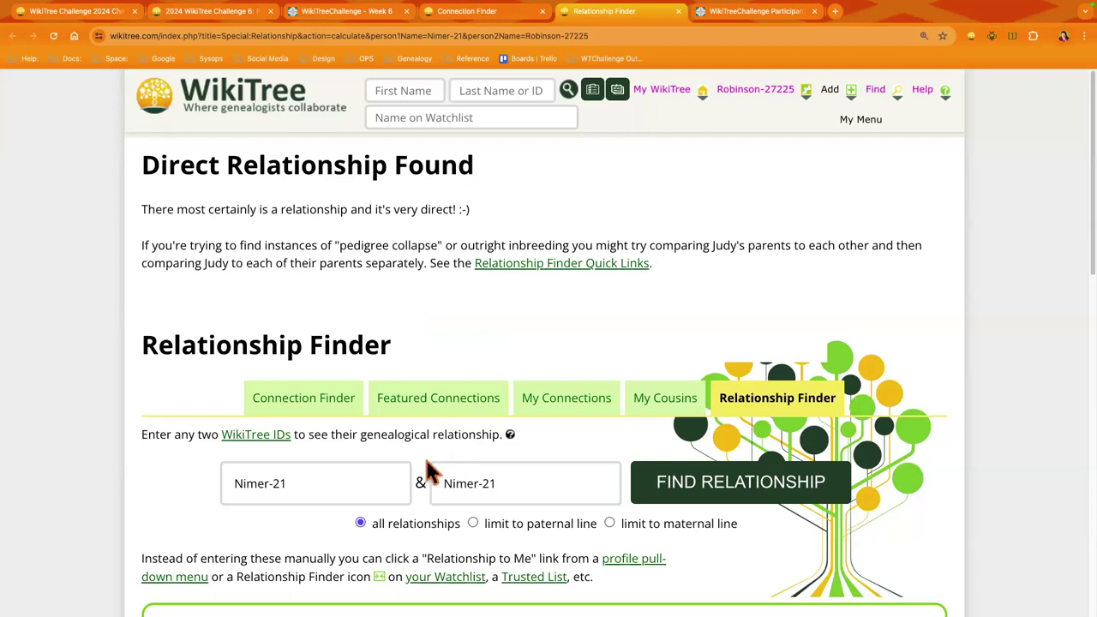
- Replace the second ID with the other member's WikiTree ID and find that member's relationship to the guest
{"action": "left_click", "coordinate": [529, 485]}
{"action": "double_click", "coordinate": [529, 485]}
{"action": "left_click", "coordinate": [529, 485]}
{"action": "triple_click", "coordinate": [529, 485]}
{"action": "type", "text": "Clarke"}
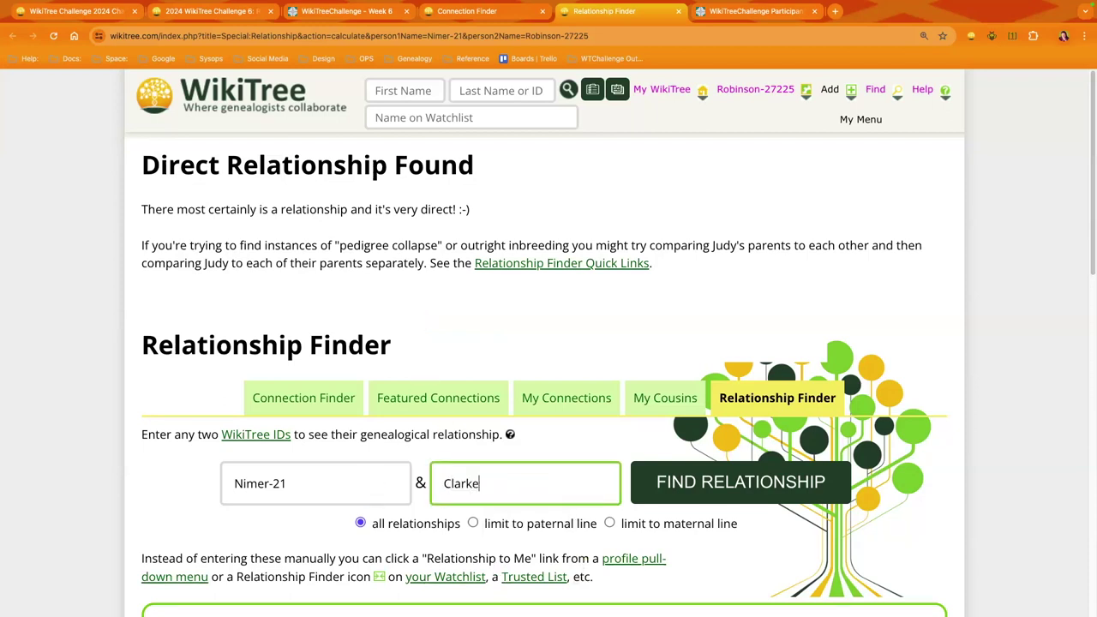
{"action": "type", "text": "-11007"}
{"action": "key", "text": "Return"}
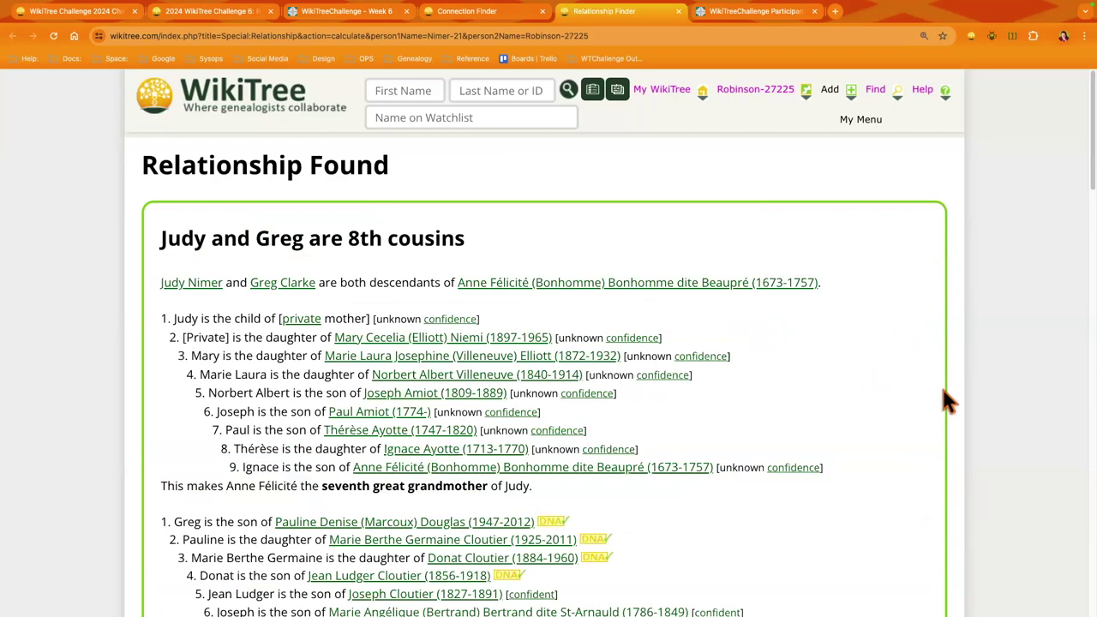
- Read both descent trails from the common ancestor, then view the member's multiple lines of descent separately and close that page
{"action": "scroll", "coordinate": [943, 394], "scroll_direction": "down", "scroll_amount": 1}
{"action": "scroll", "coordinate": [951, 388], "scroll_direction": "down", "scroll_amount": 2}
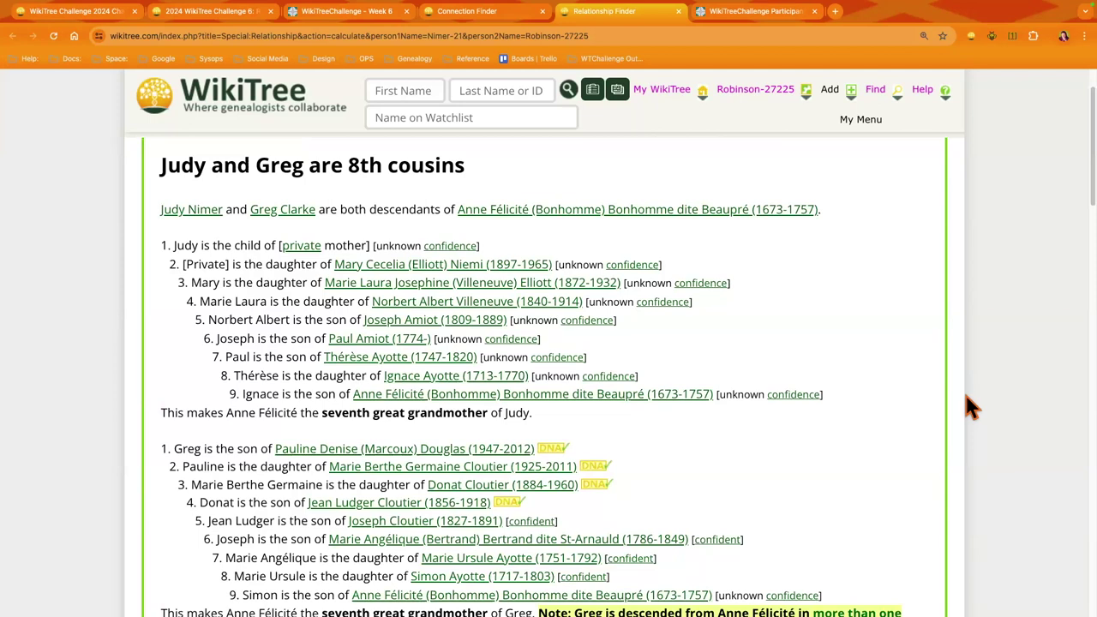
{"action": "scroll", "coordinate": [865, 517], "scroll_direction": "down", "scroll_amount": 5}
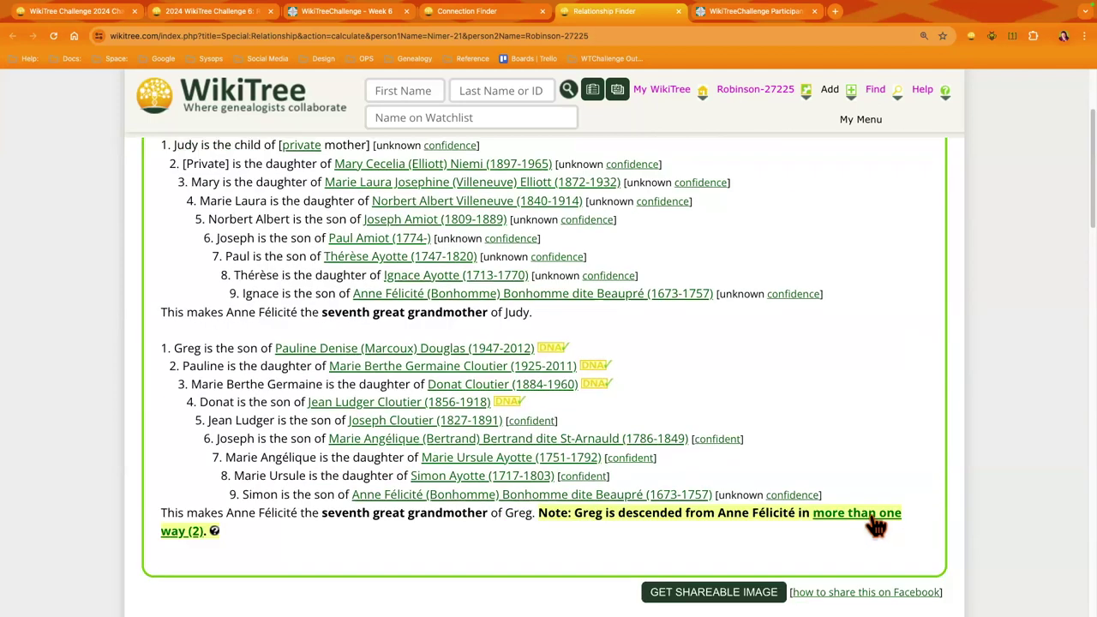
{"action": "left_click", "coordinate": [871, 514]}
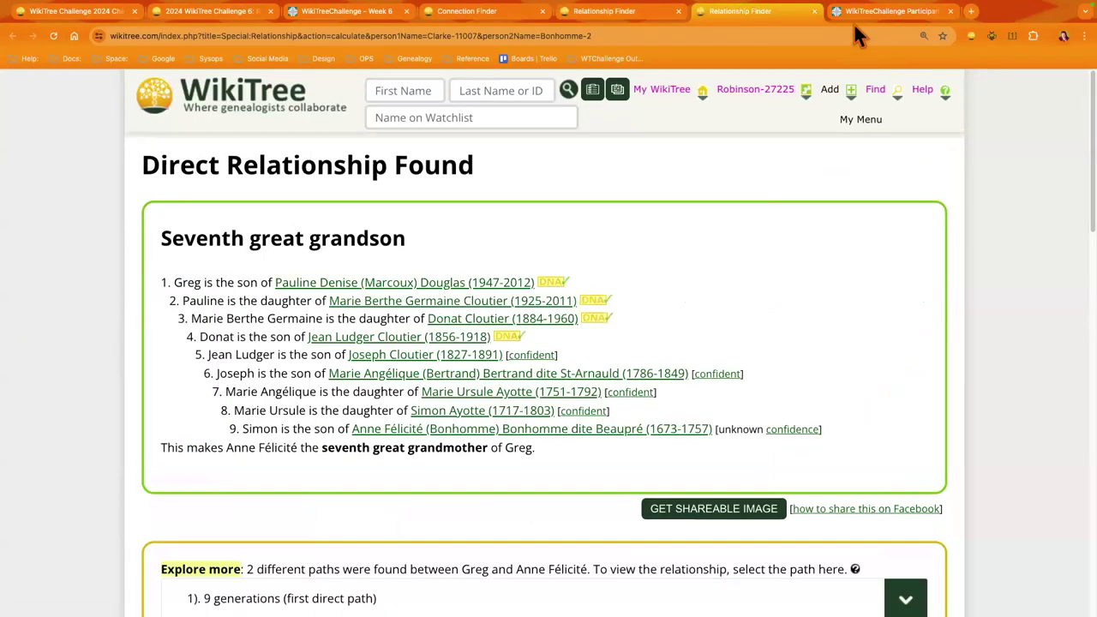
{"action": "left_click", "coordinate": [814, 11]}
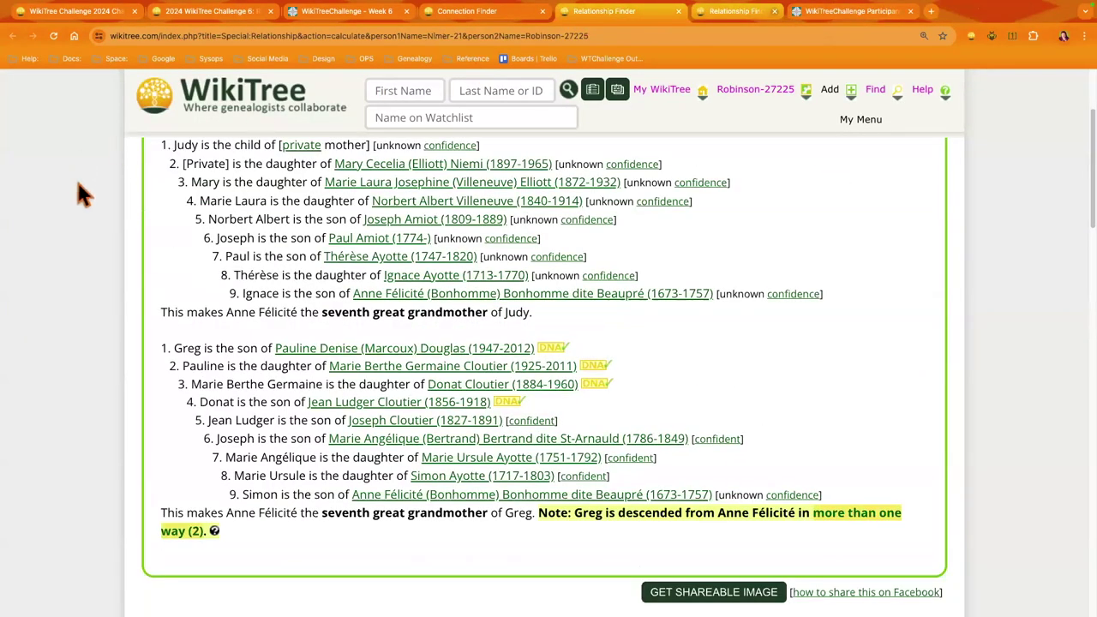
- Open the guest's profile from the relationship result in a separate tab and switch to it
{"action": "scroll", "coordinate": [765, 255], "scroll_direction": "up", "scroll_amount": 5}
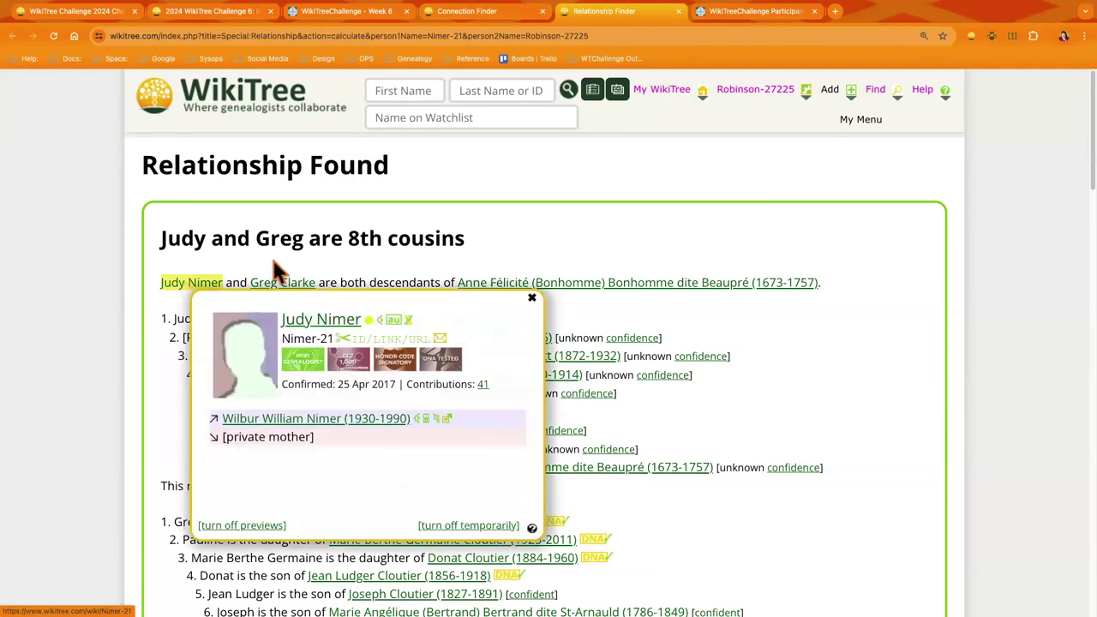
{"action": "middle_click", "coordinate": [192, 285]}
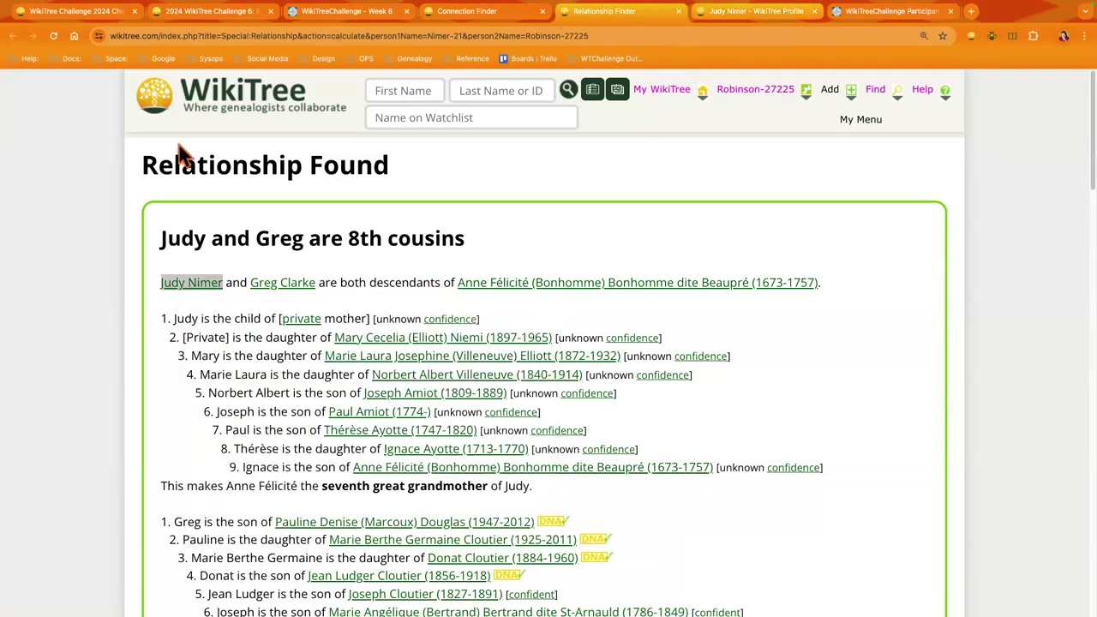
{"action": "key", "text": "ctrl+Tab"}
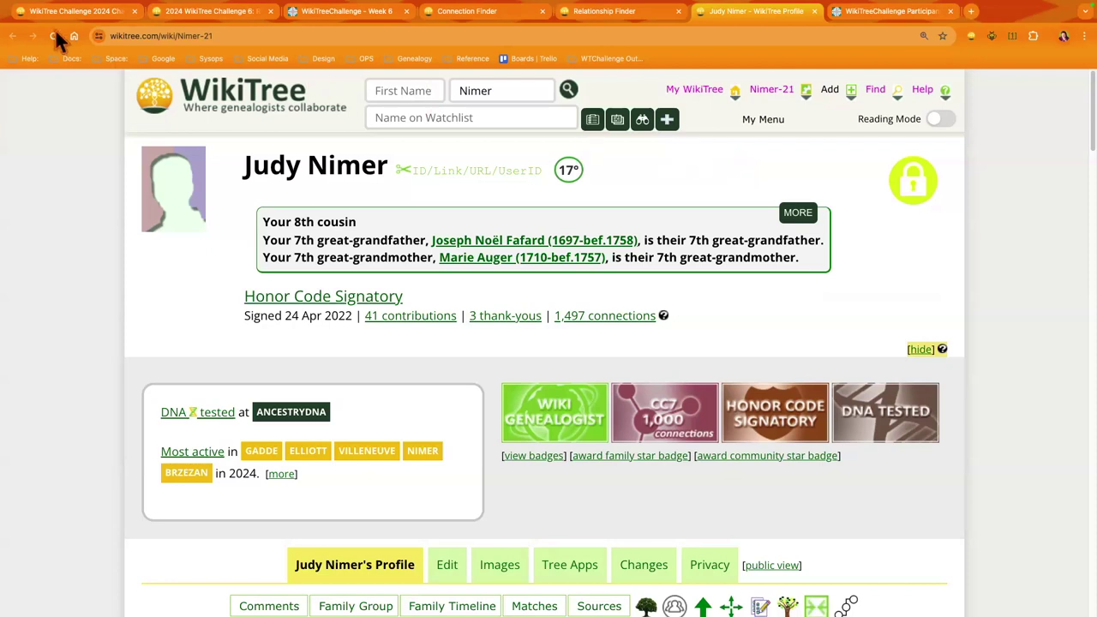
- Return to the WikiTree Challenge 6 page and open the profile of the Purple Heart recipient listed under World War II
{"action": "left_click", "coordinate": [101, 14]}
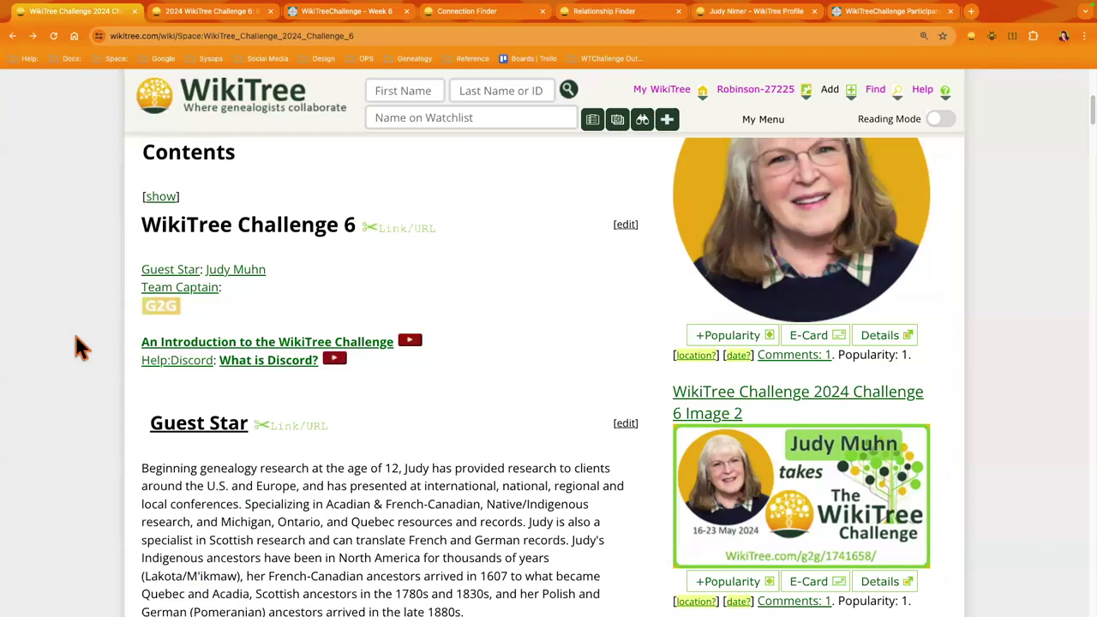
{"action": "scroll", "coordinate": [75, 337], "scroll_direction": "down", "scroll_amount": 4}
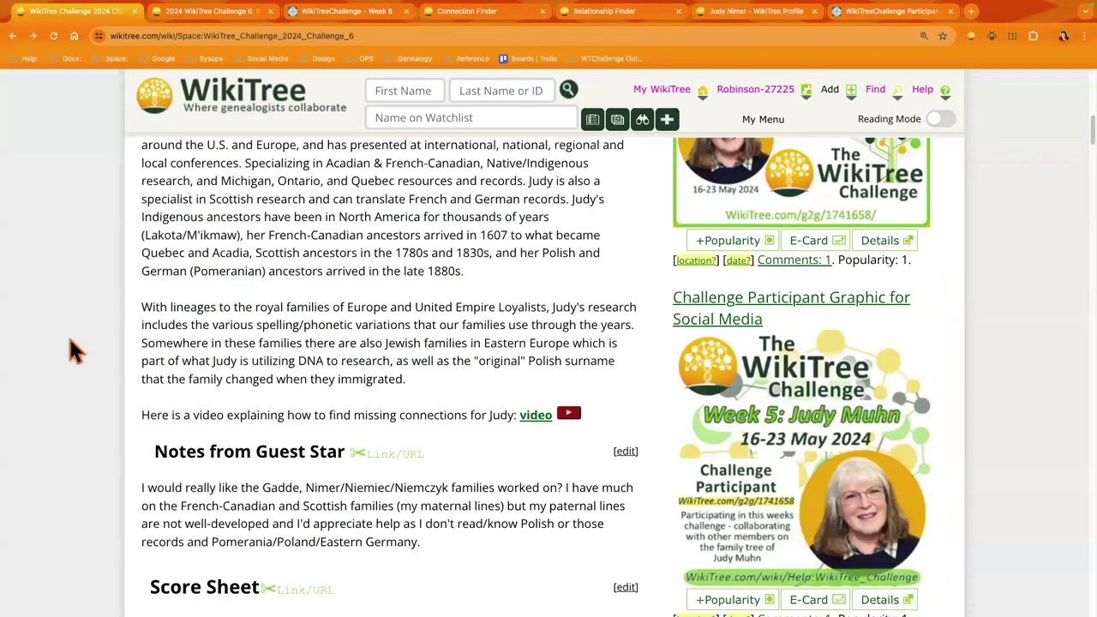
{"action": "scroll", "coordinate": [69, 342], "scroll_direction": "down", "scroll_amount": 6}
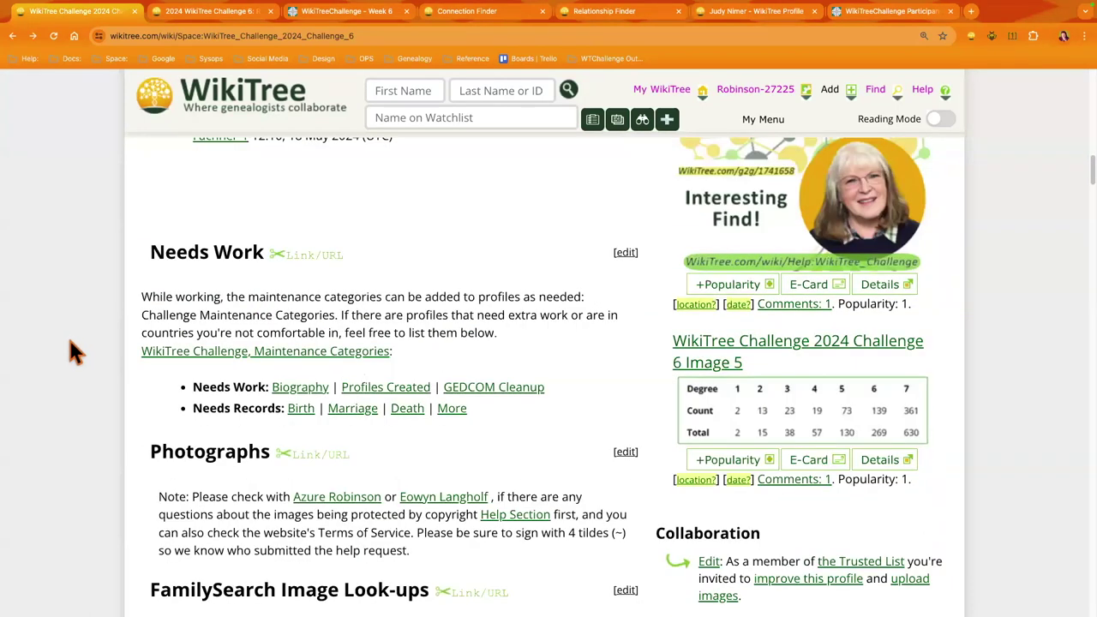
{"action": "scroll", "coordinate": [70, 341], "scroll_direction": "down", "scroll_amount": 10}
{"action": "scroll", "coordinate": [343, 428], "scroll_direction": "down", "scroll_amount": 5}
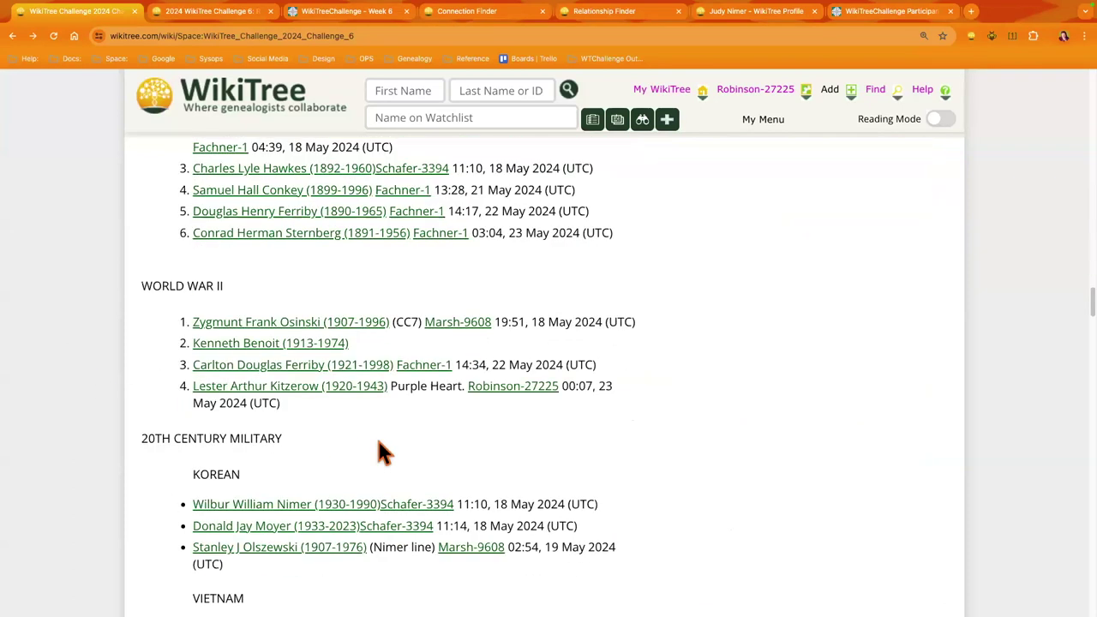
{"action": "left_click", "coordinate": [317, 390], "text": "super"}
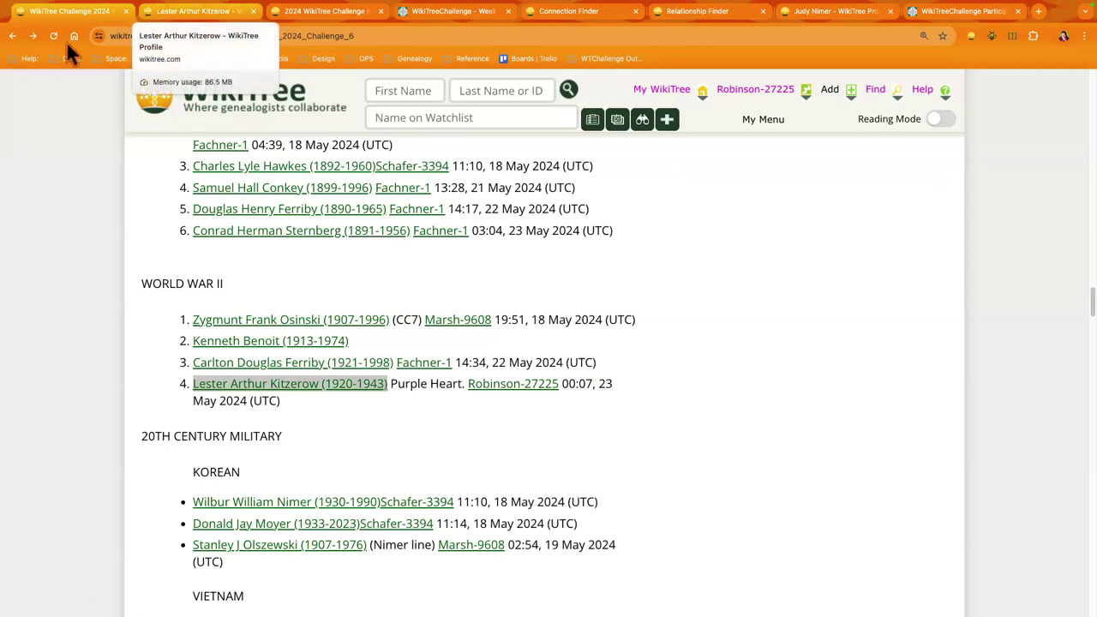
{"action": "key", "text": "ctrl+Tab"}
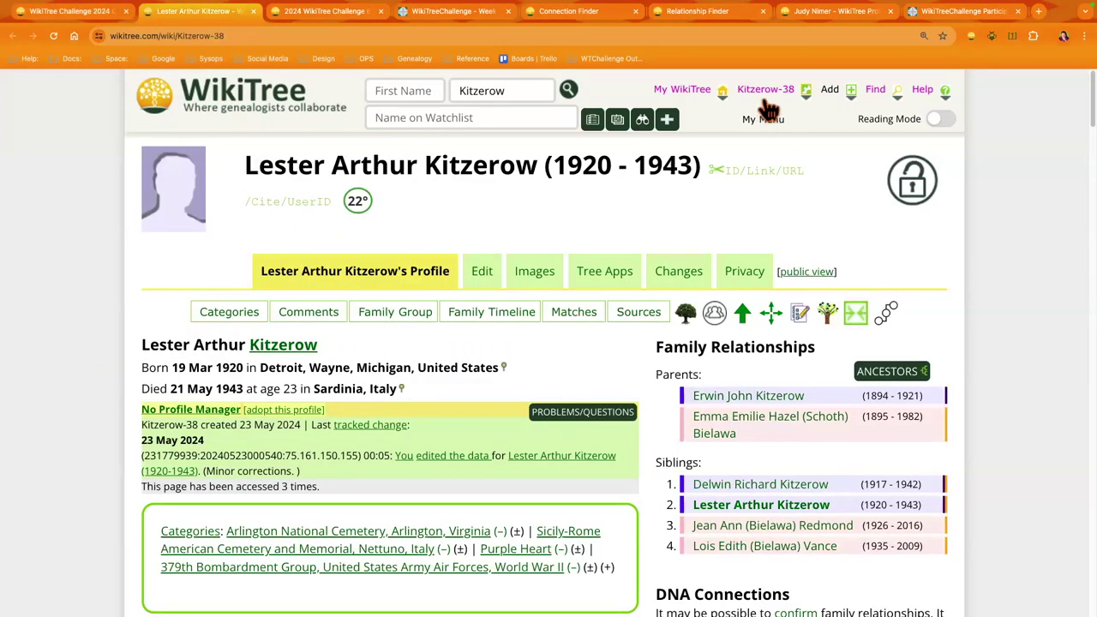
- Open the Purple Heart recipient's Connection Finder and find the shortest connection to the guest by entering the guest's WikiTree ID
{"action": "mouse_move", "coordinate": [771, 104]}
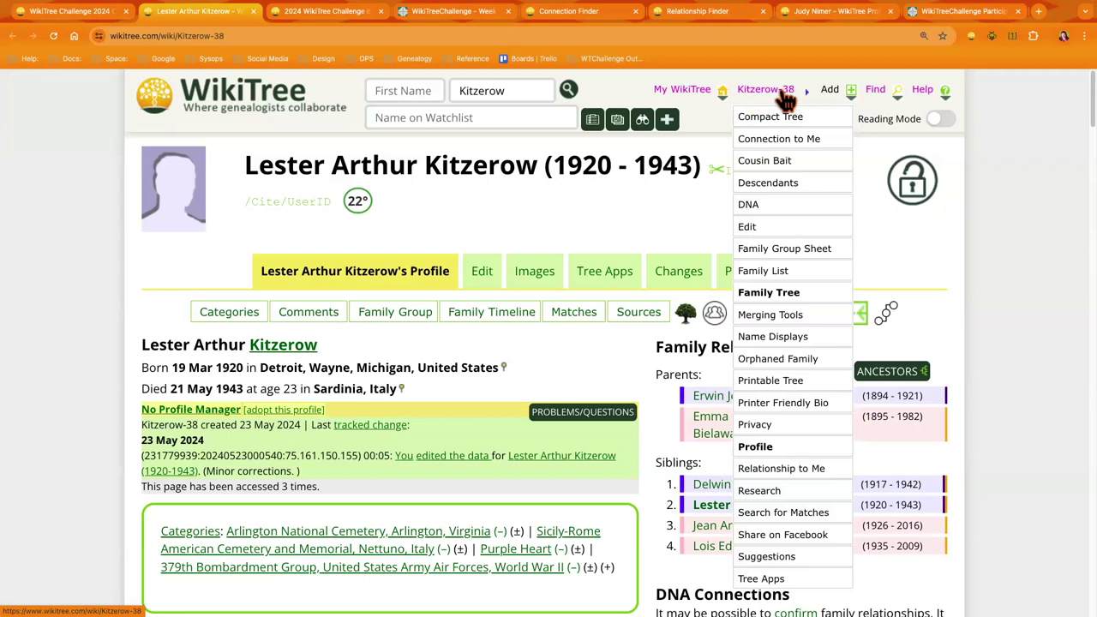
{"action": "left_click", "coordinate": [783, 148]}
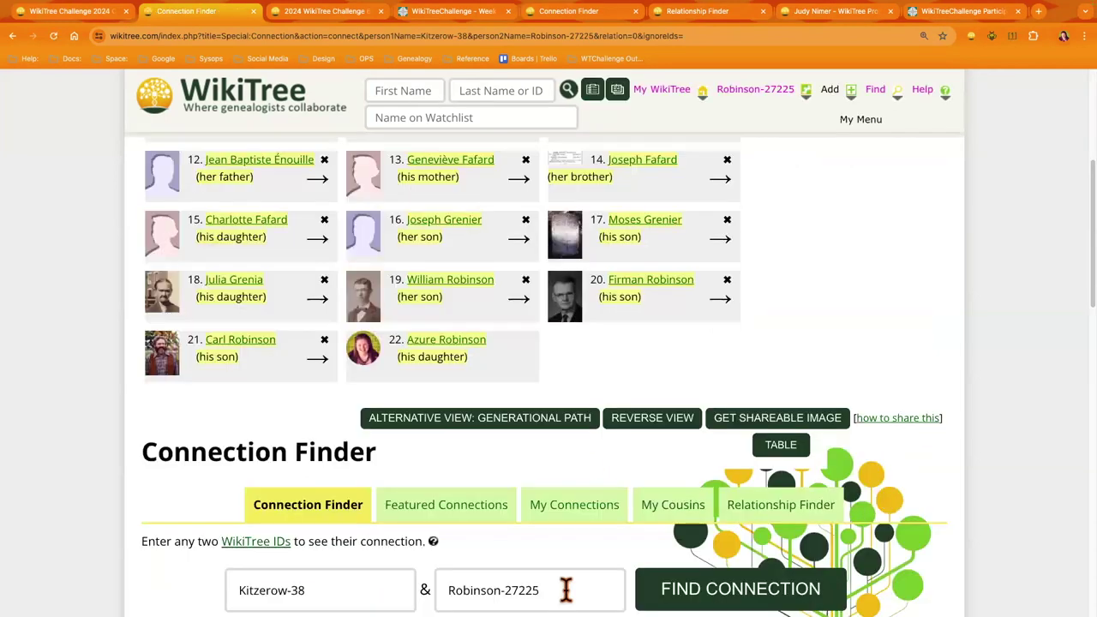
{"action": "double_click", "coordinate": [566, 589]}
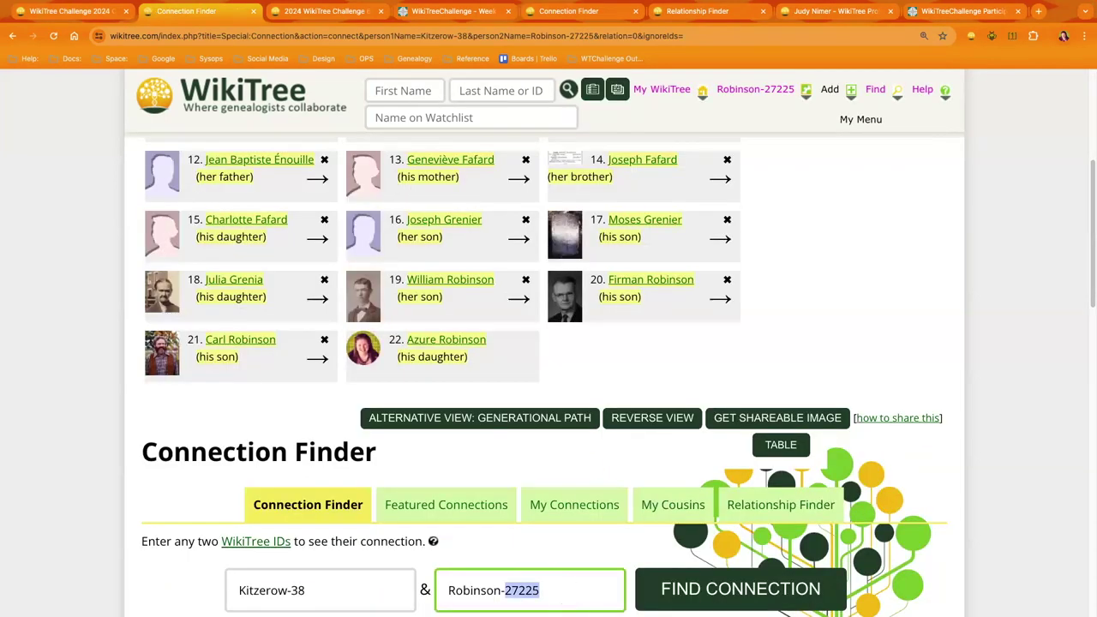
{"action": "type", "text": "er-21"}
{"action": "key", "text": "Return"}
{"action": "scroll", "coordinate": [823, 306], "scroll_direction": "up", "scroll_amount": 3}
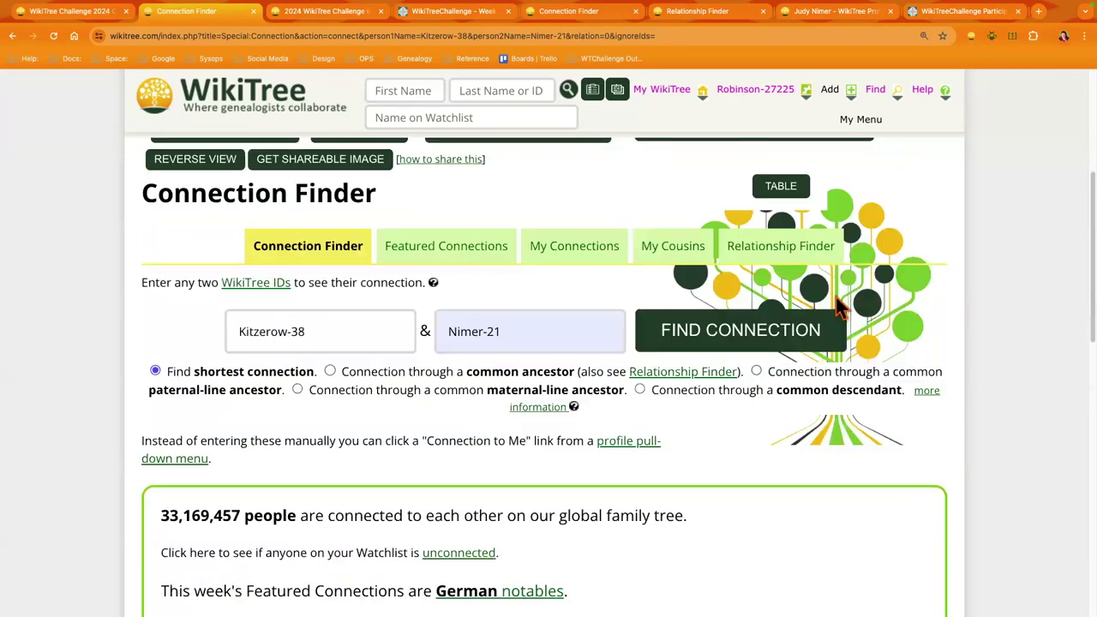
{"action": "scroll", "coordinate": [730, 248], "scroll_direction": "up", "scroll_amount": 3}
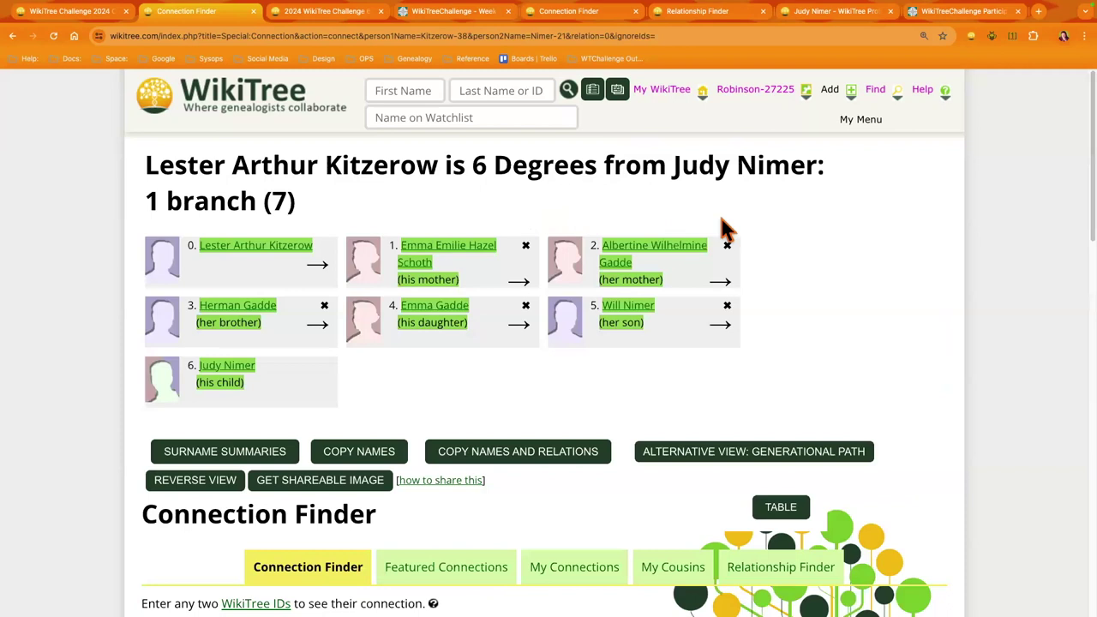
- Open the Relationship Finder for the Purple Heart recipient, check the relation through marriage, and return to the Relationship Finder
{"action": "scroll", "coordinate": [562, 382], "scroll_direction": "down", "scroll_amount": 3}
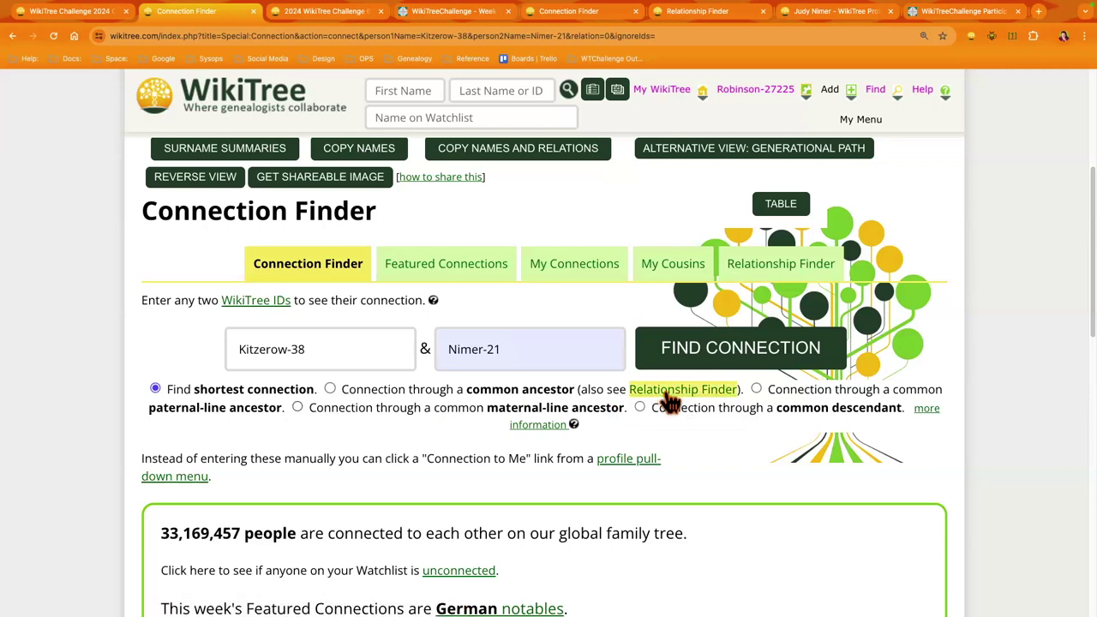
{"action": "left_click", "coordinate": [667, 394]}
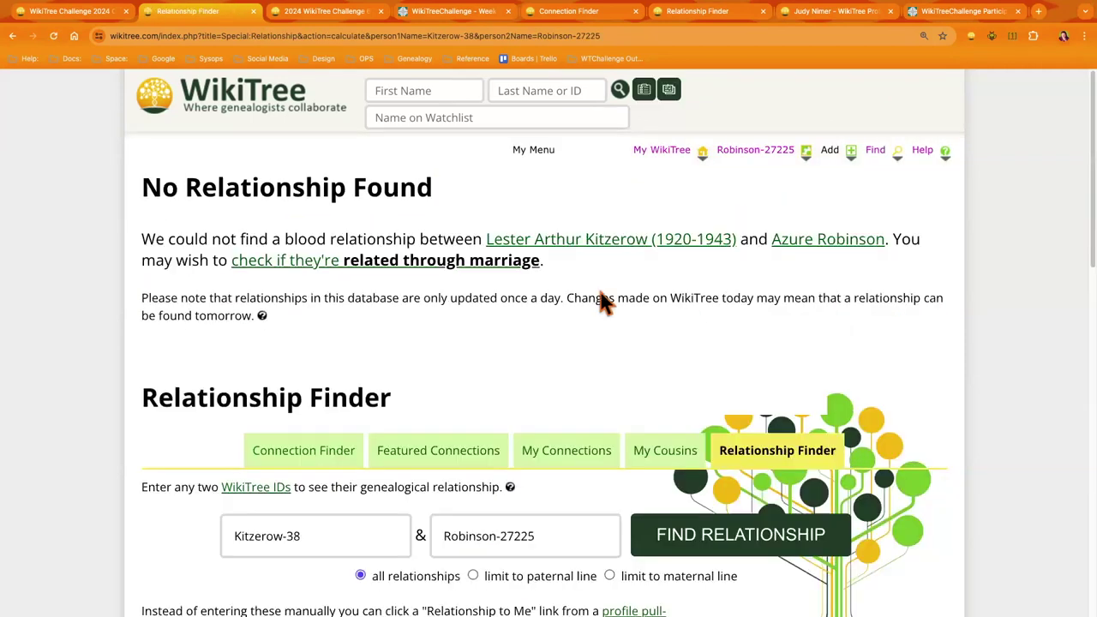
{"action": "left_click", "coordinate": [458, 242]}
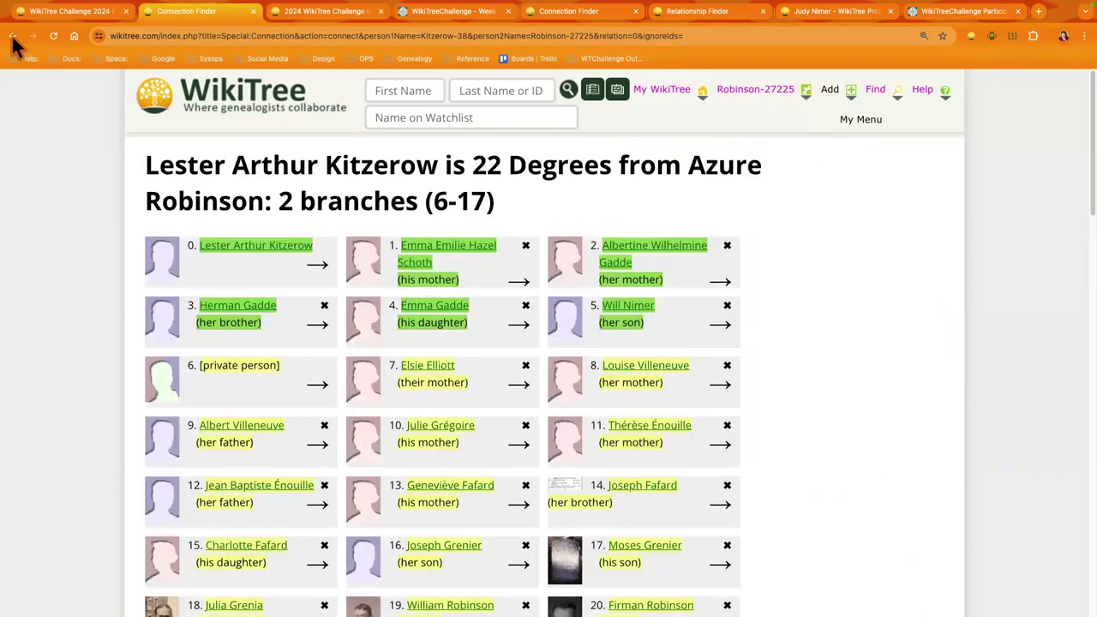
{"action": "left_click", "coordinate": [12, 37]}
- Find the relationship between the Purple Heart recipient and the guest by entering the guest's WikiTree ID as the second person
{"action": "left_click", "coordinate": [539, 517]}
{"action": "triple_click", "coordinate": [532, 519]}
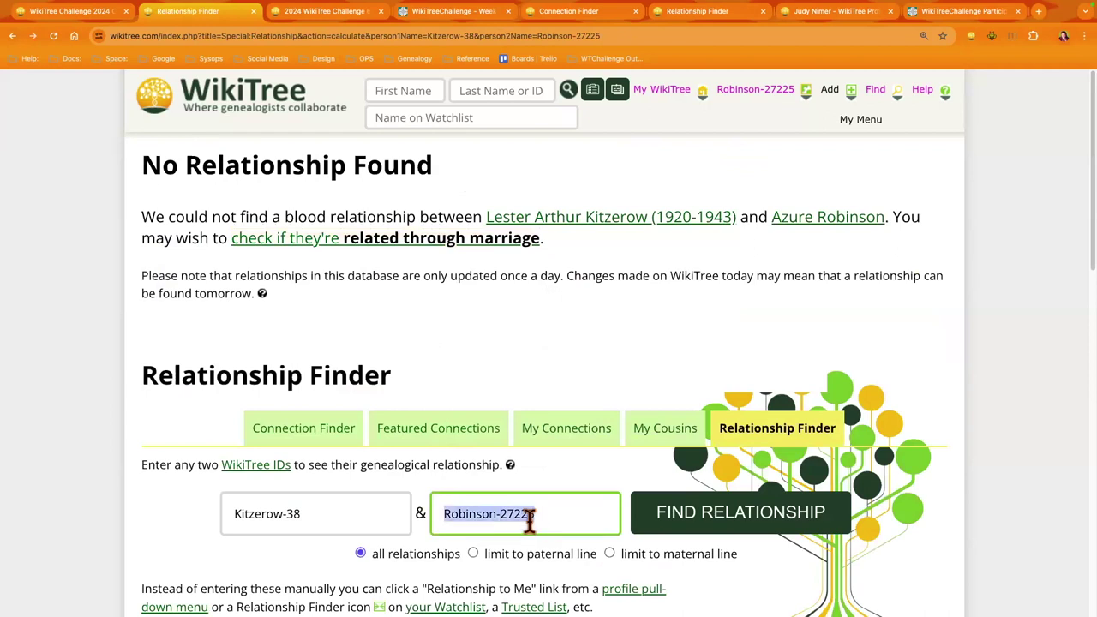
{"action": "type", "text": "Nim"}
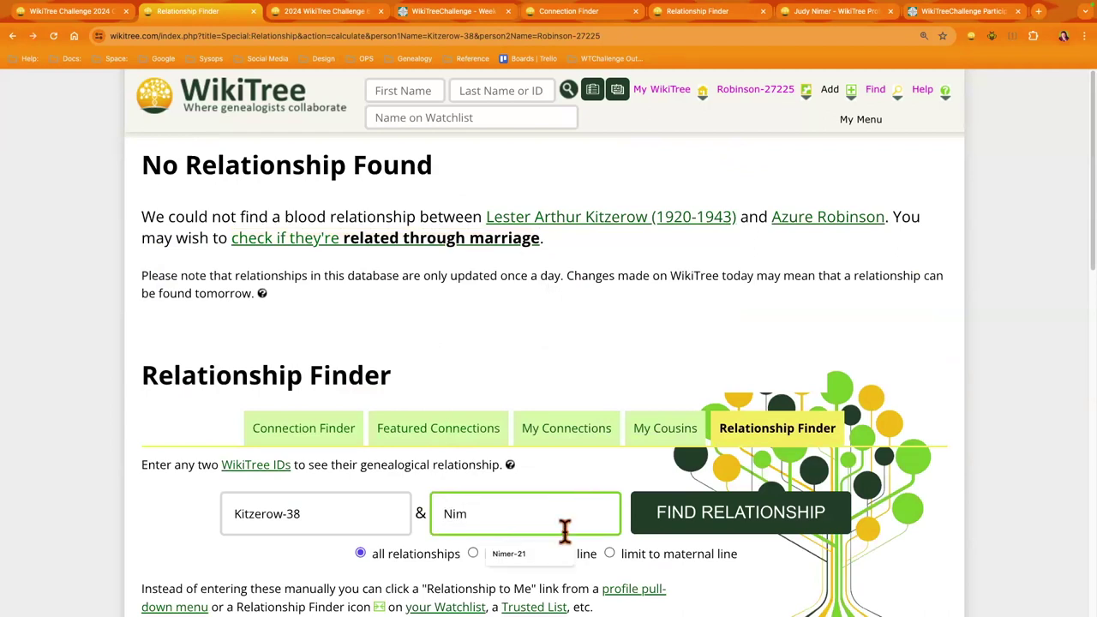
{"action": "left_click", "coordinate": [551, 546]}
{"action": "left_click", "coordinate": [705, 527]}
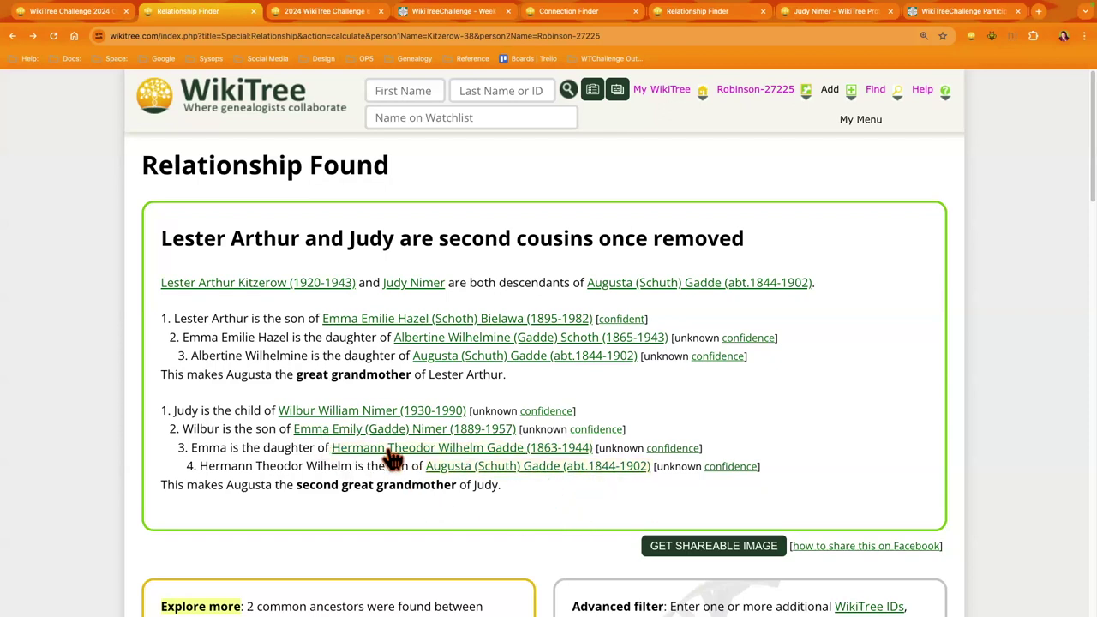
- Open the Purple Heart recipient's profile in a separate tab, close the leftover finder tabs, and read the biography
{"action": "mouse_move", "coordinate": [392, 460]}
{"action": "left_click", "coordinate": [190, 280]}
{"action": "middle_click", "coordinate": [651, 9]}
{"action": "middle_click", "coordinate": [650, 9]}
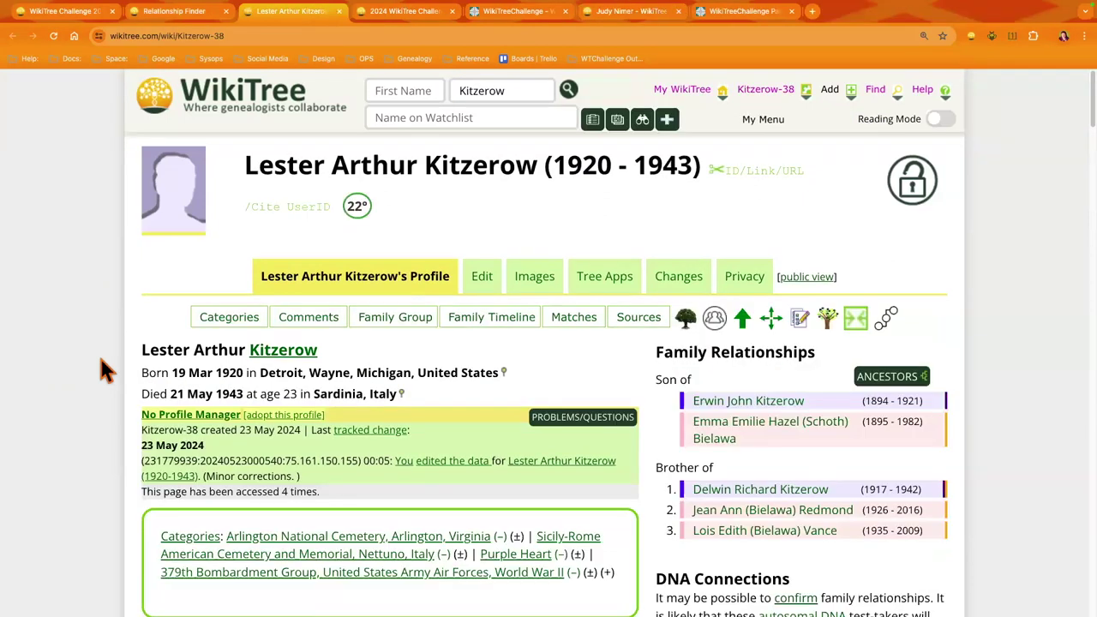
{"action": "scroll", "coordinate": [482, 77], "scroll_direction": "down", "scroll_amount": 5}
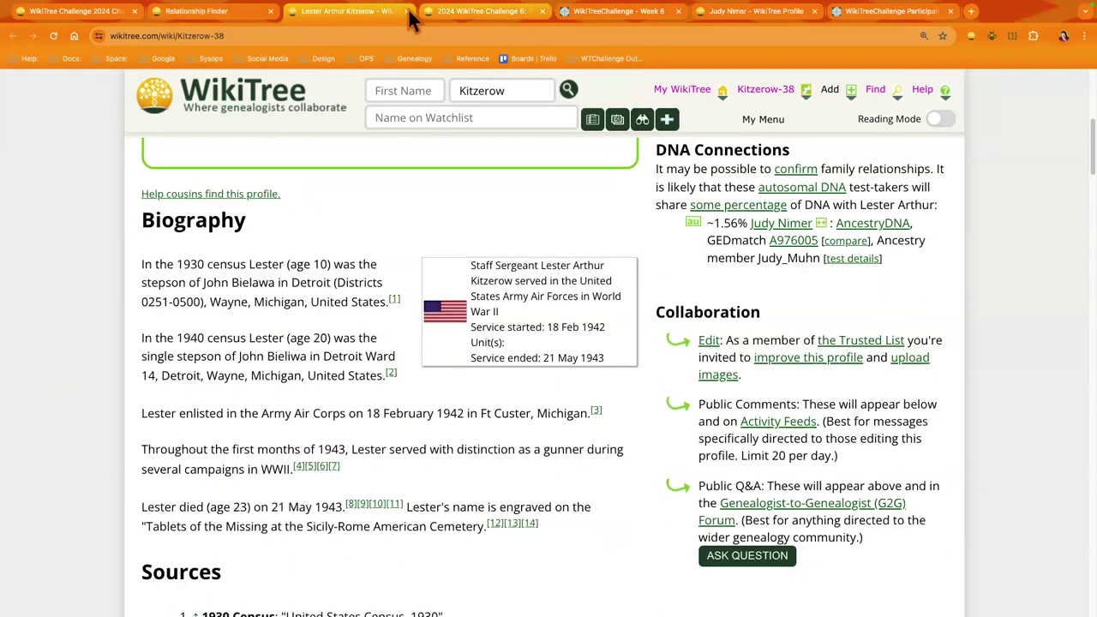
- Close the recipient's profile and the Relationship Finder, and return to the WikiTree Challenge 6 page
{"action": "middle_click", "coordinate": [369, 11]}
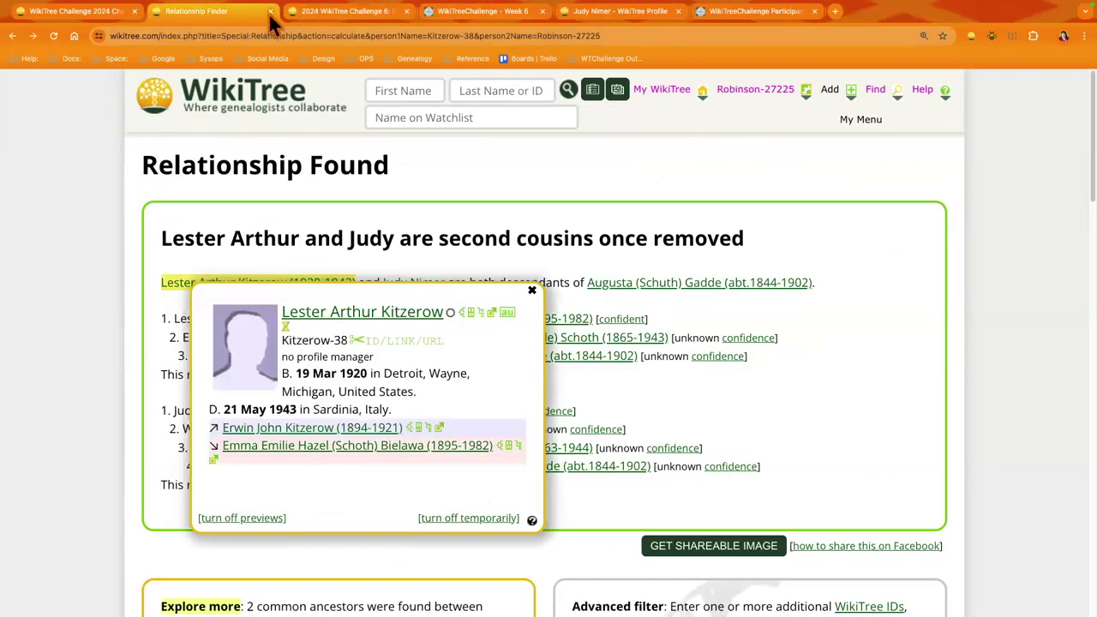
{"action": "key", "text": "super+w"}
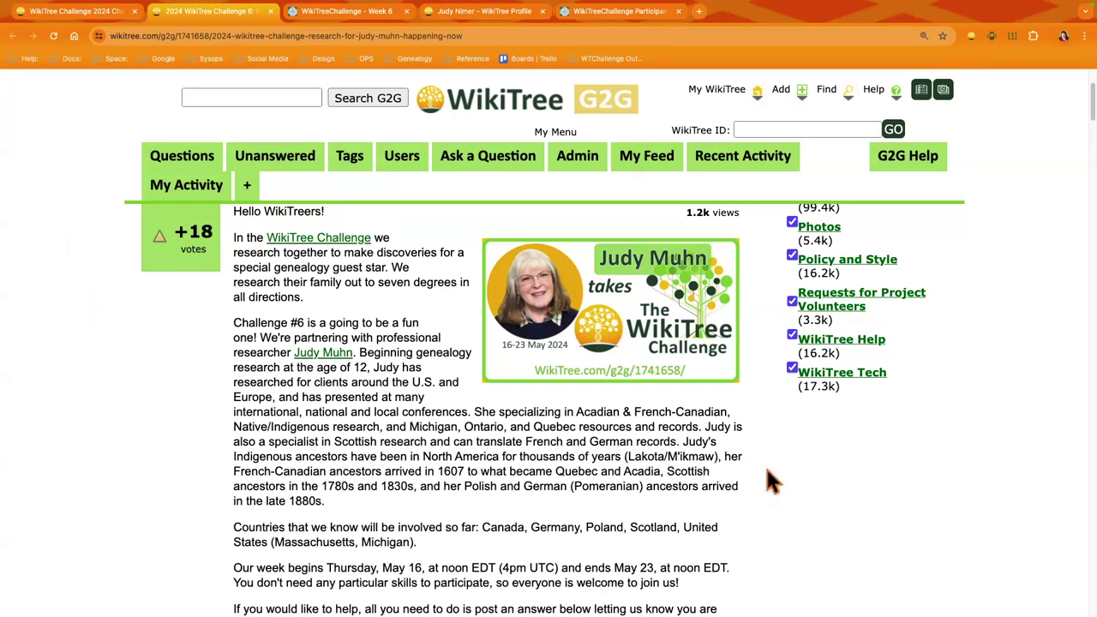
{"action": "left_click", "coordinate": [88, 9]}
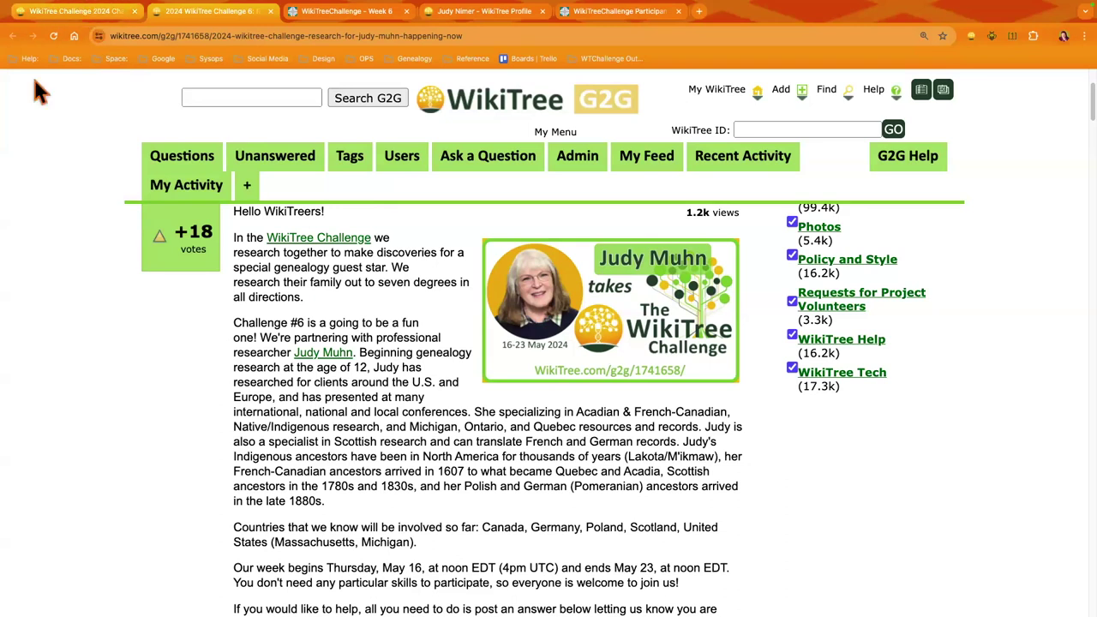
{"action": "left_click", "coordinate": [62, 261]}
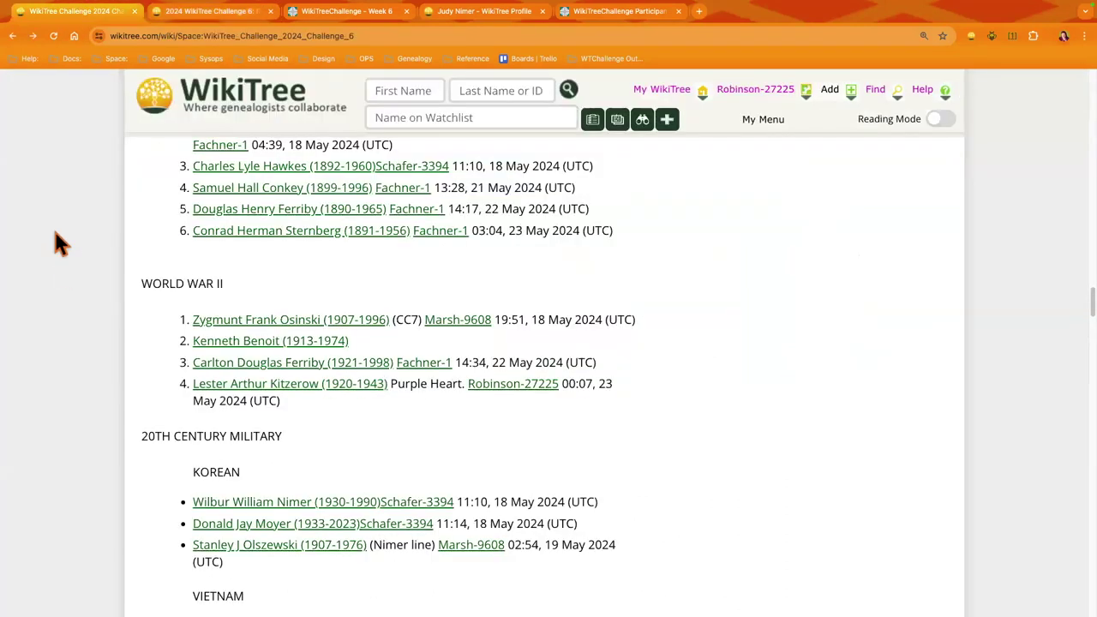
- Review the Challenge 6 page from Military Profiles back up to Notes from Guest Star, and close the challenge participants page
{"action": "scroll", "coordinate": [54, 230], "scroll_direction": "up", "scroll_amount": 8}
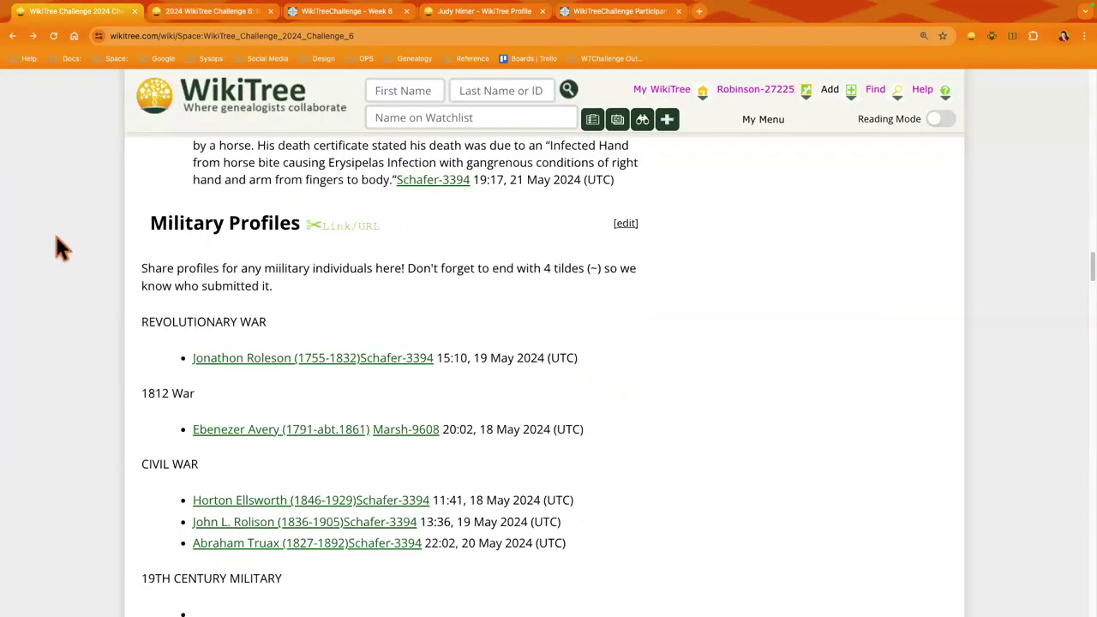
{"action": "scroll", "coordinate": [51, 231], "scroll_direction": "up", "scroll_amount": 10}
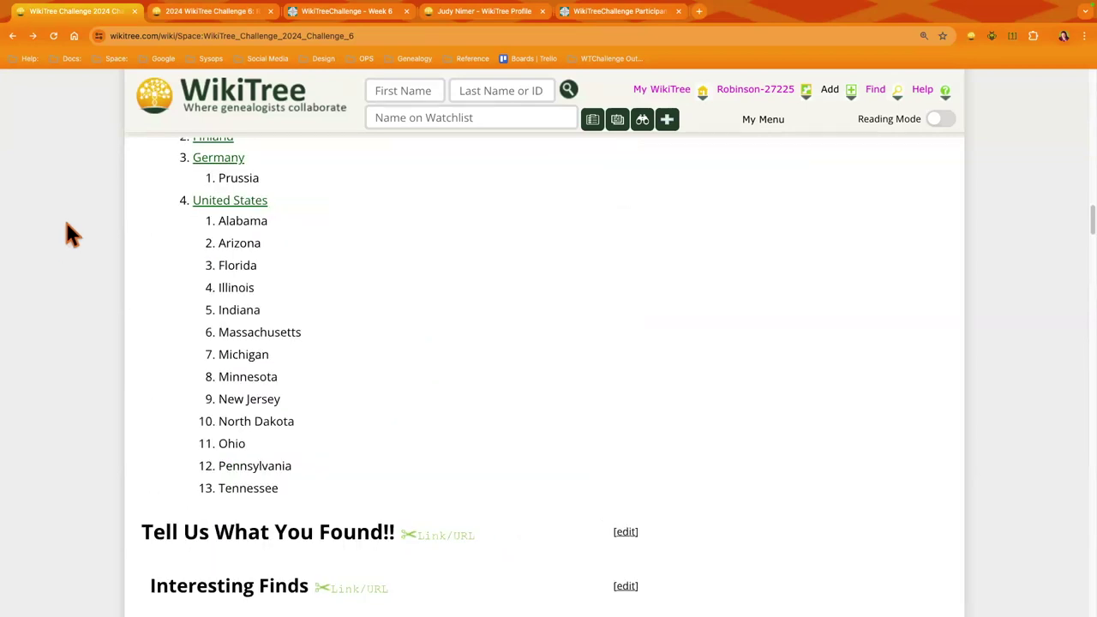
{"action": "scroll", "coordinate": [66, 230], "scroll_direction": "up", "scroll_amount": 5}
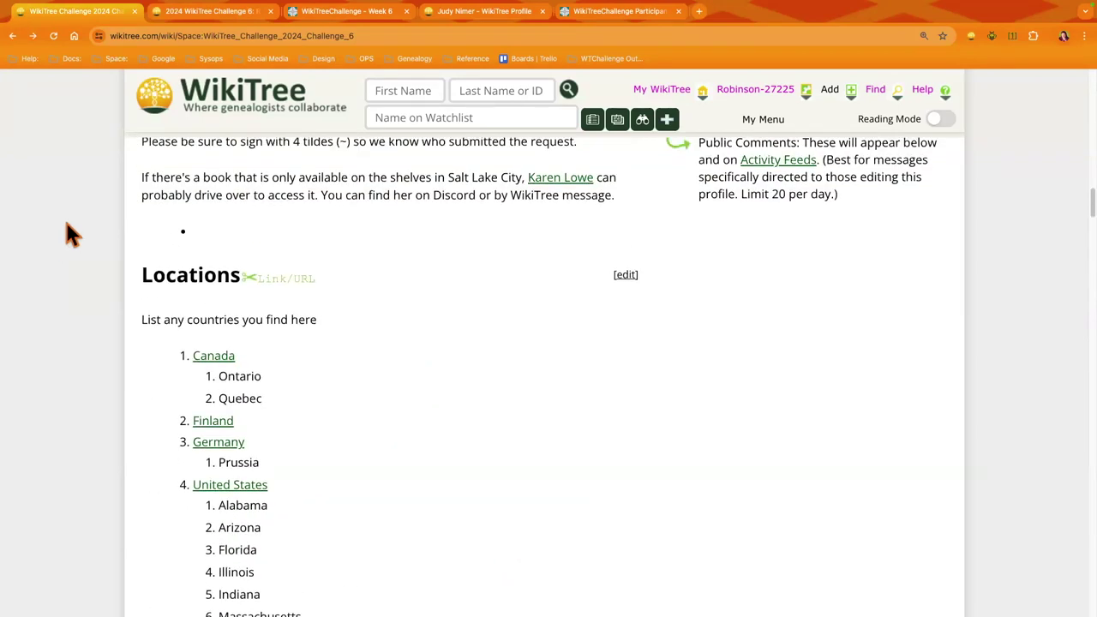
{"action": "scroll", "coordinate": [67, 229], "scroll_direction": "up", "scroll_amount": 4}
{"action": "scroll", "coordinate": [67, 234], "scroll_direction": "up", "scroll_amount": 1}
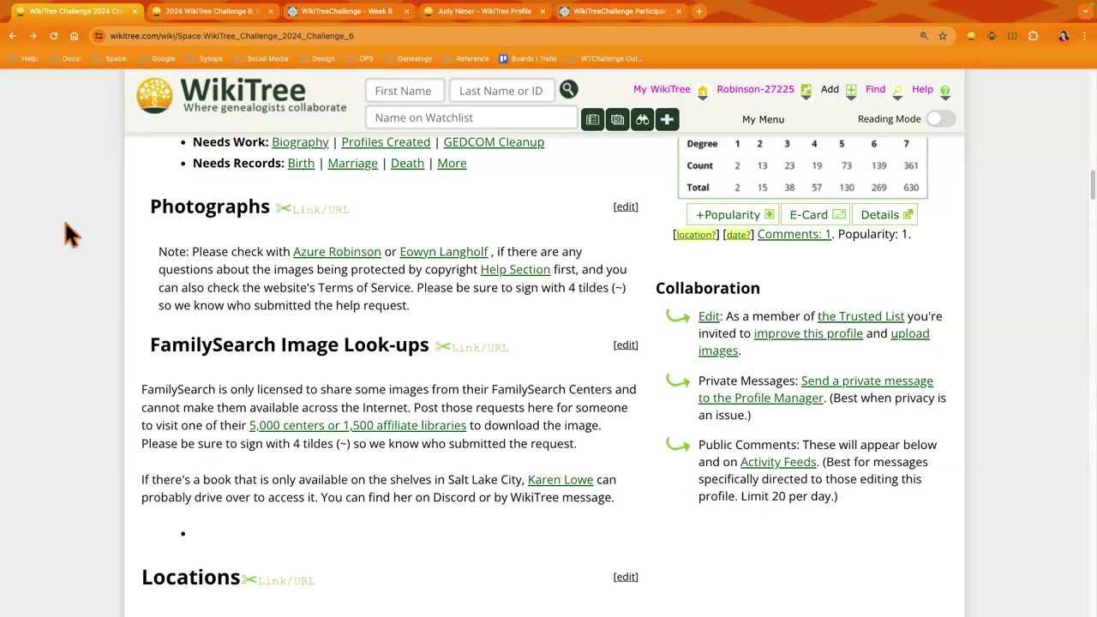
{"action": "scroll", "coordinate": [61, 215], "scroll_direction": "up", "scroll_amount": 5}
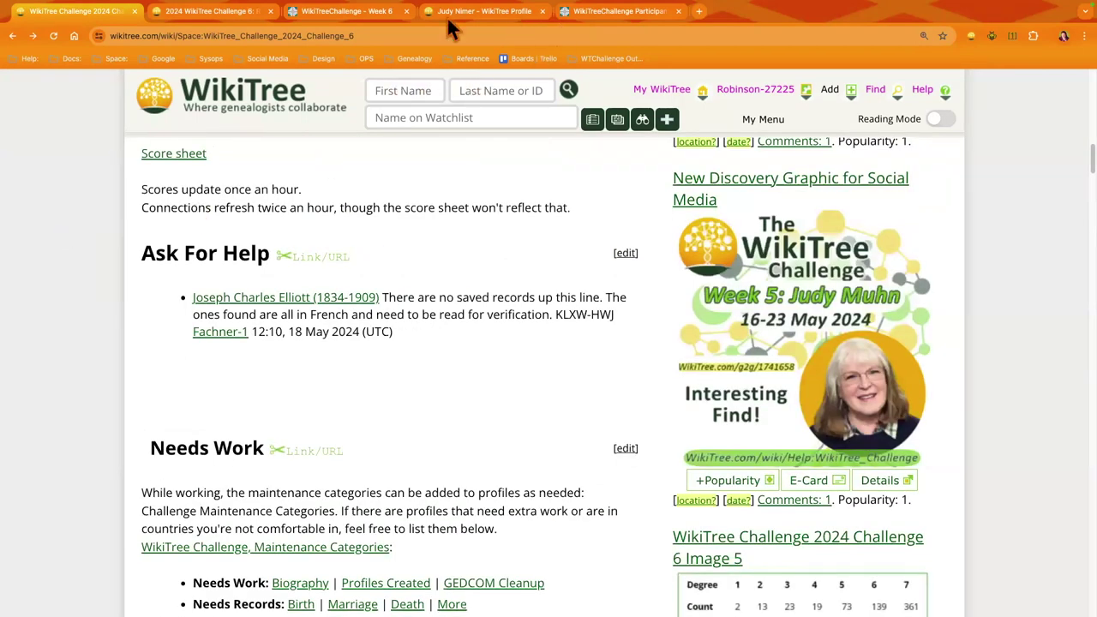
{"action": "scroll", "coordinate": [691, 19], "scroll_direction": "up", "scroll_amount": 3}
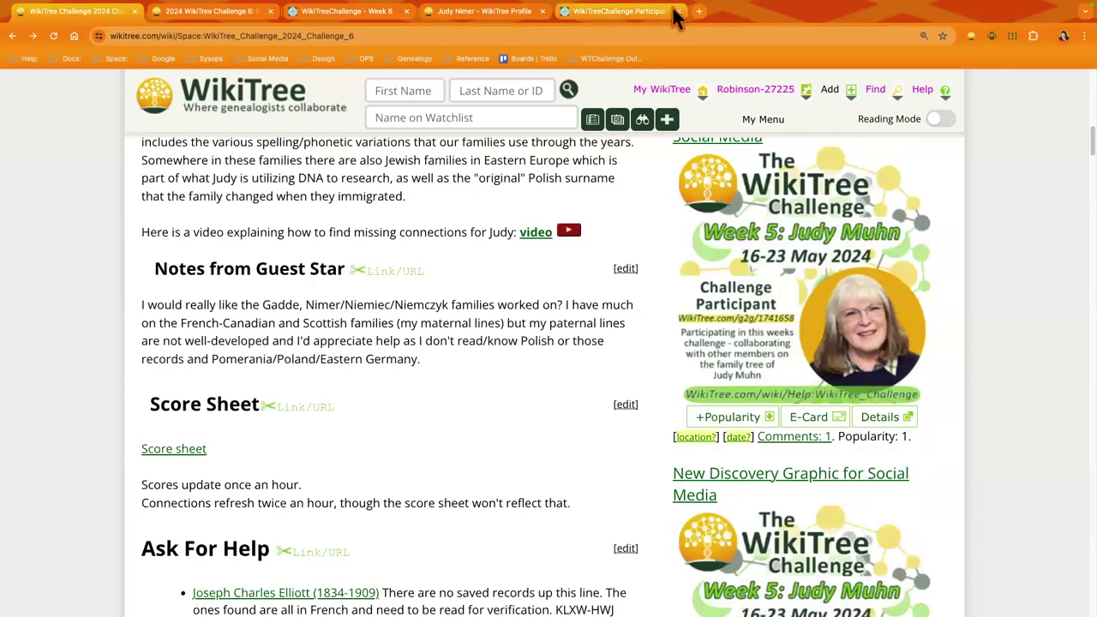
{"action": "middle_click", "coordinate": [651, 16]}
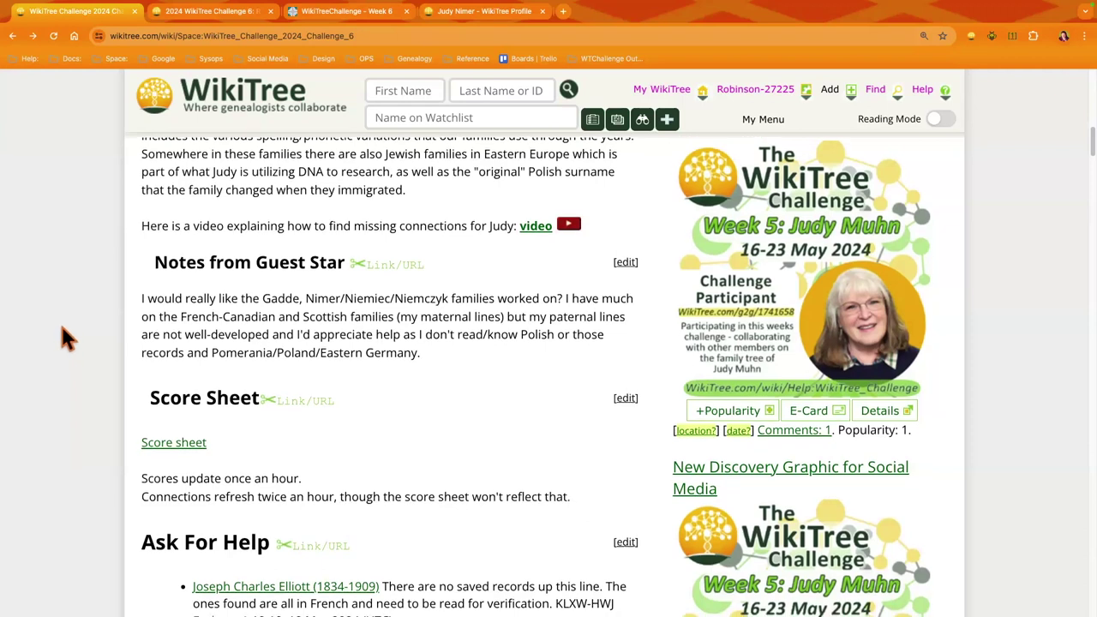
- Find the table of contents on the Challenge 6 page and jump to the Locations section
{"action": "scroll", "coordinate": [62, 335], "scroll_direction": "down", "scroll_amount": 5}
{"action": "scroll", "coordinate": [67, 336], "scroll_direction": "up", "scroll_amount": 8}
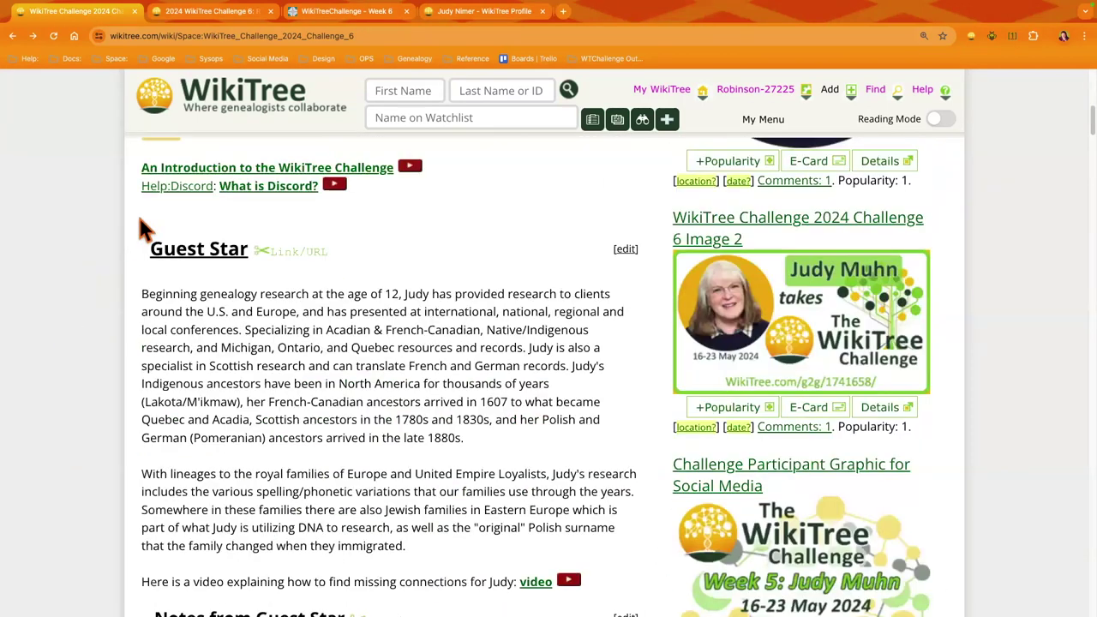
{"action": "scroll", "coordinate": [90, 360], "scroll_direction": "up", "scroll_amount": 2}
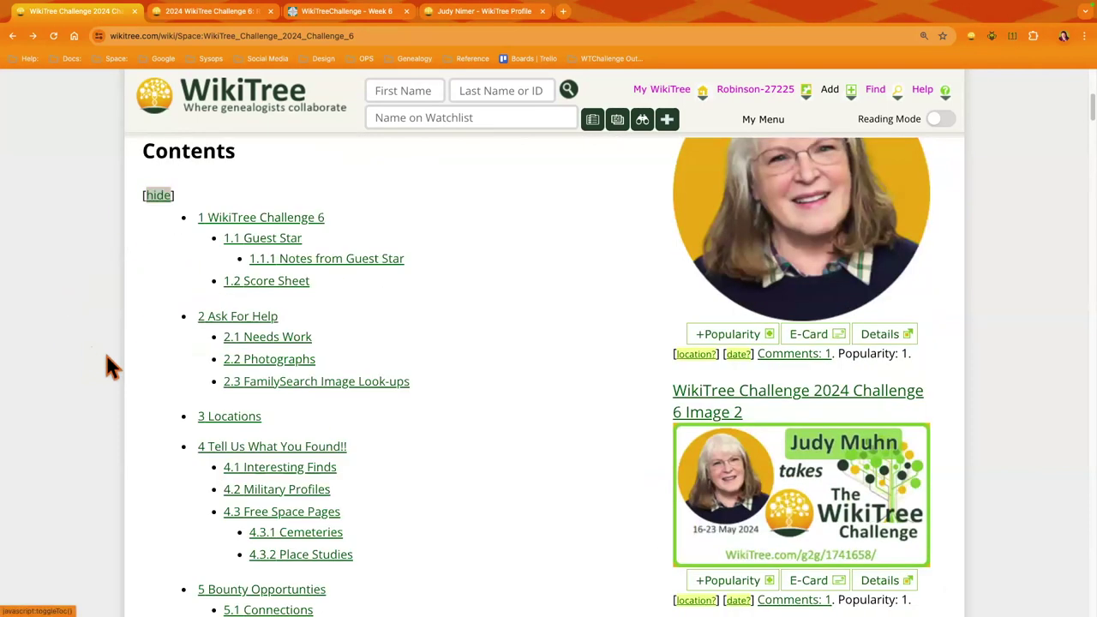
{"action": "scroll", "coordinate": [103, 356], "scroll_direction": "down", "scroll_amount": 3}
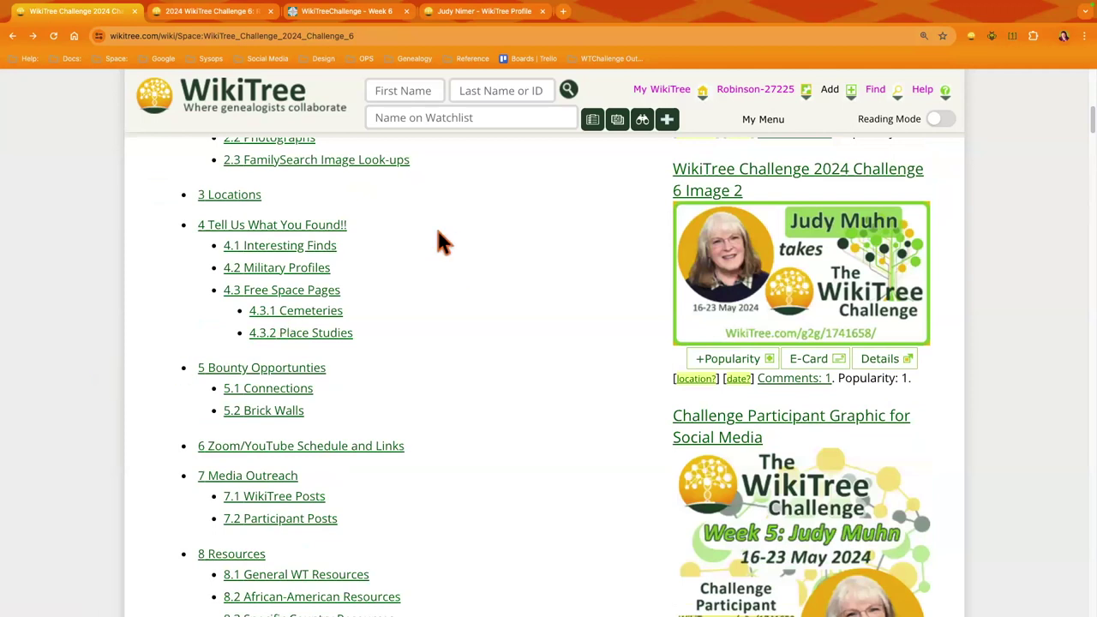
{"action": "scroll", "coordinate": [437, 232], "scroll_direction": "down", "scroll_amount": 1}
{"action": "scroll", "coordinate": [417, 228], "scroll_direction": "down", "scroll_amount": 1}
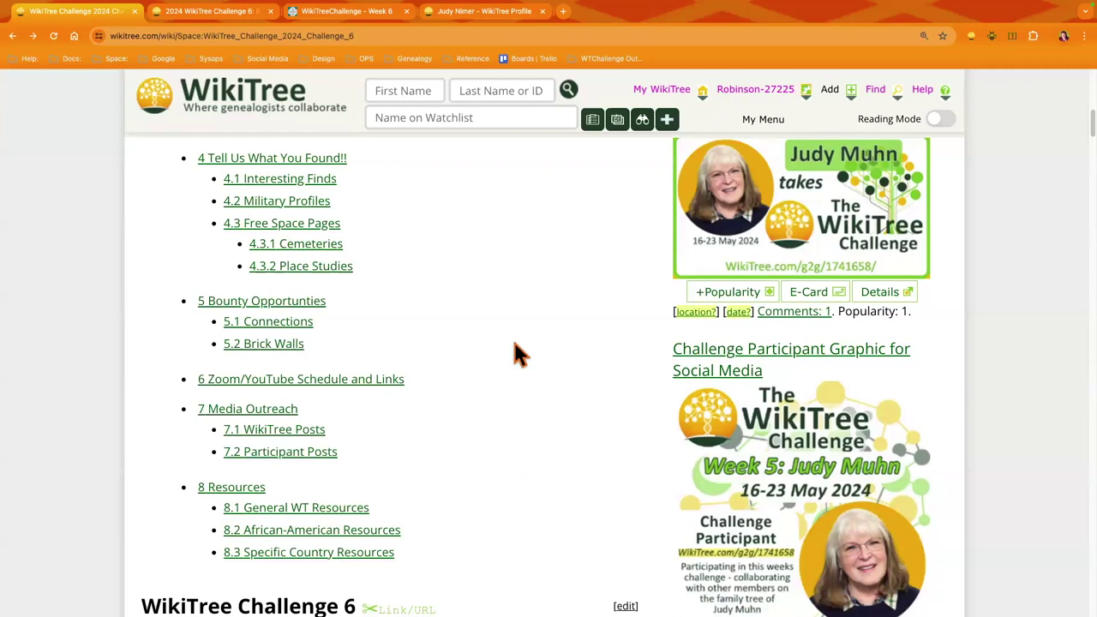
{"action": "scroll", "coordinate": [512, 343], "scroll_direction": "up", "scroll_amount": 5}
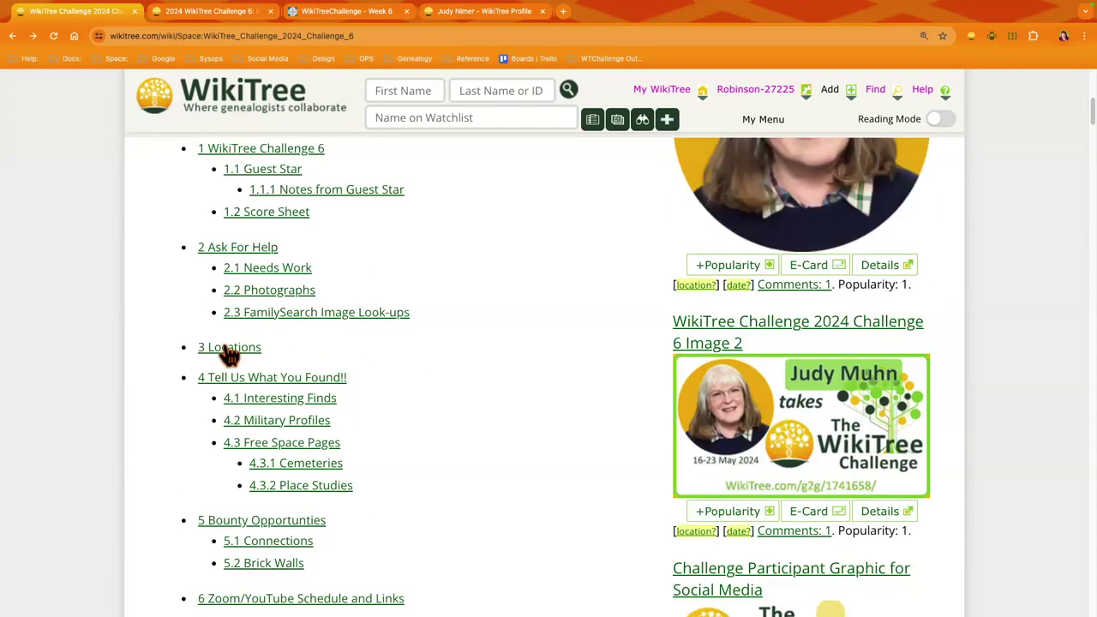
{"action": "left_click", "coordinate": [212, 345]}
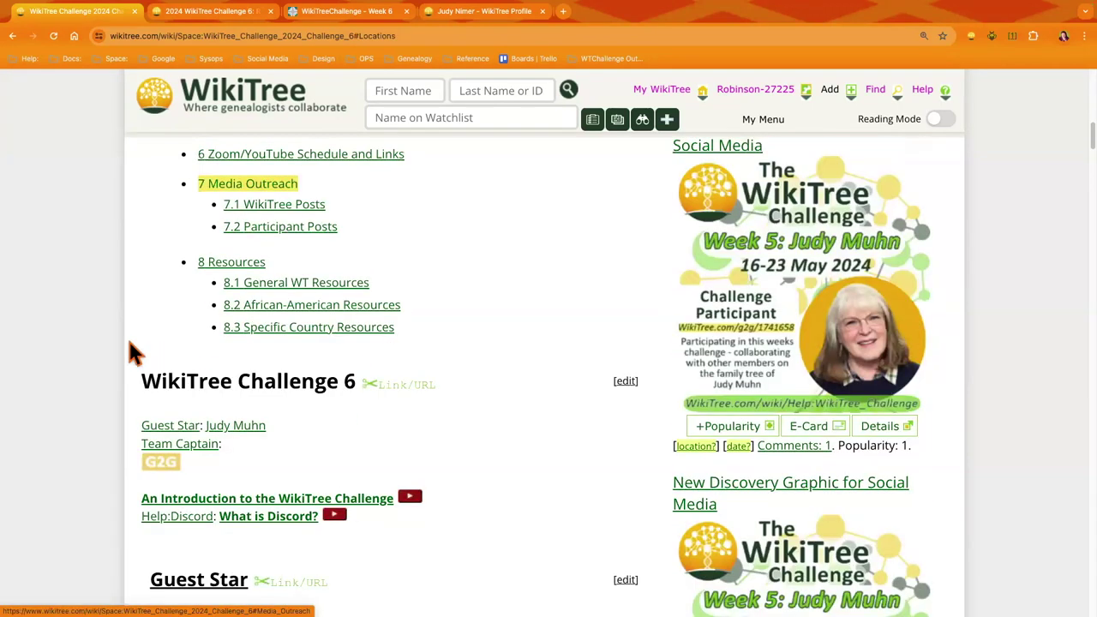
- Examine the countries and states listed under Locations and the stories under Interesting Finds
{"action": "scroll", "coordinate": [110, 371], "scroll_direction": "down", "scroll_amount": 2}
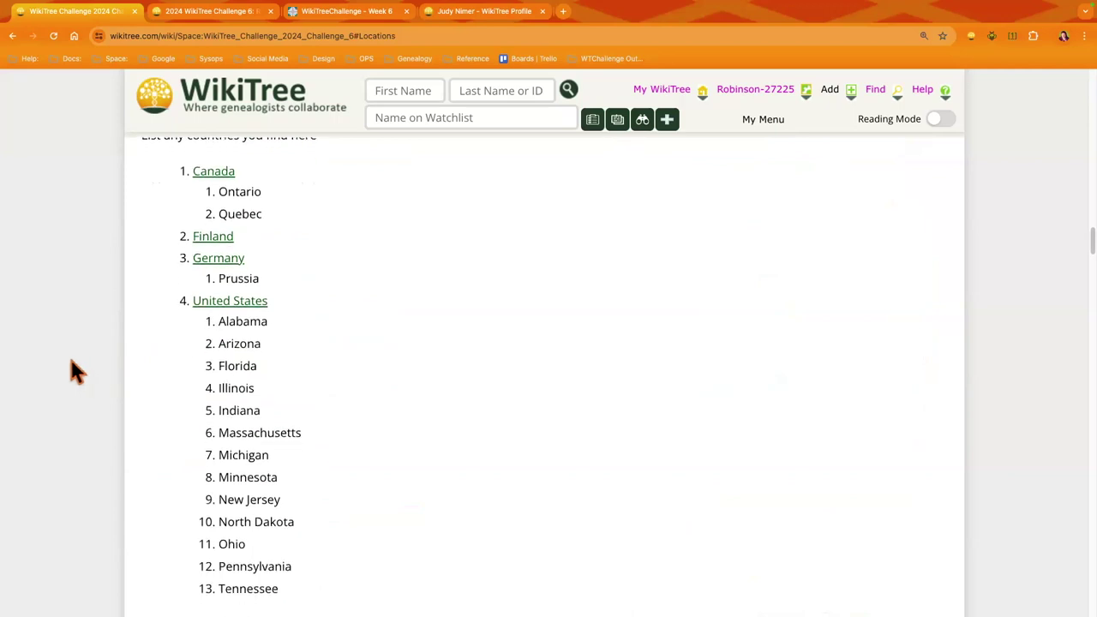
{"action": "scroll", "coordinate": [72, 375], "scroll_direction": "down", "scroll_amount": 3}
{"action": "scroll", "coordinate": [72, 375], "scroll_direction": "up", "scroll_amount": 3}
{"action": "scroll", "coordinate": [68, 376], "scroll_direction": "up", "scroll_amount": 1}
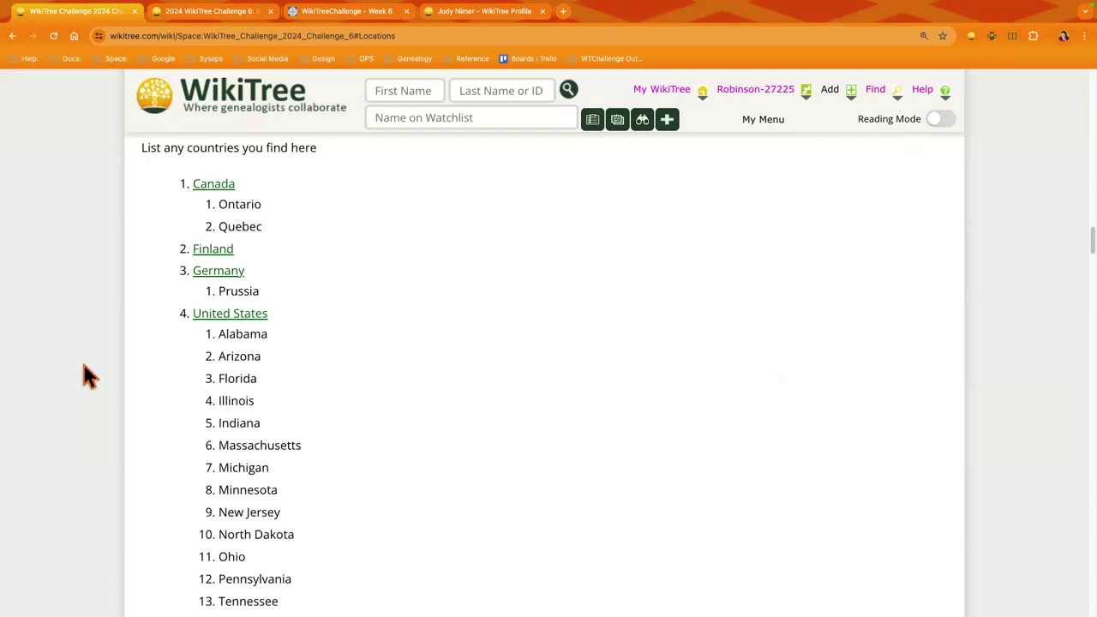
{"action": "scroll", "coordinate": [81, 381], "scroll_direction": "down", "scroll_amount": 1}
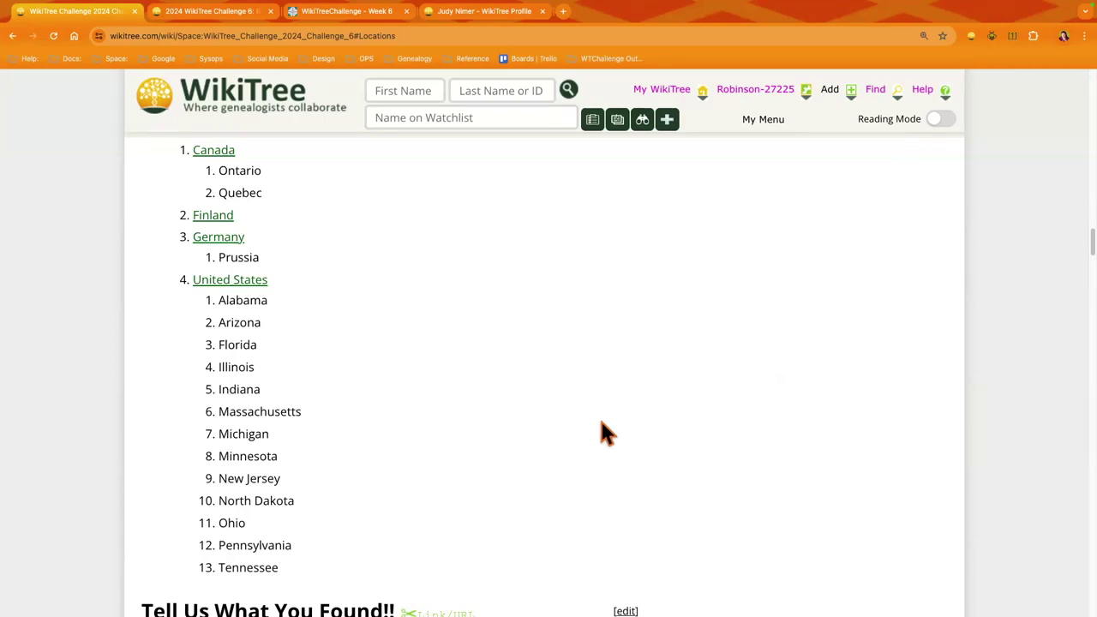
{"action": "scroll", "coordinate": [789, 467], "scroll_direction": "down", "scroll_amount": 3}
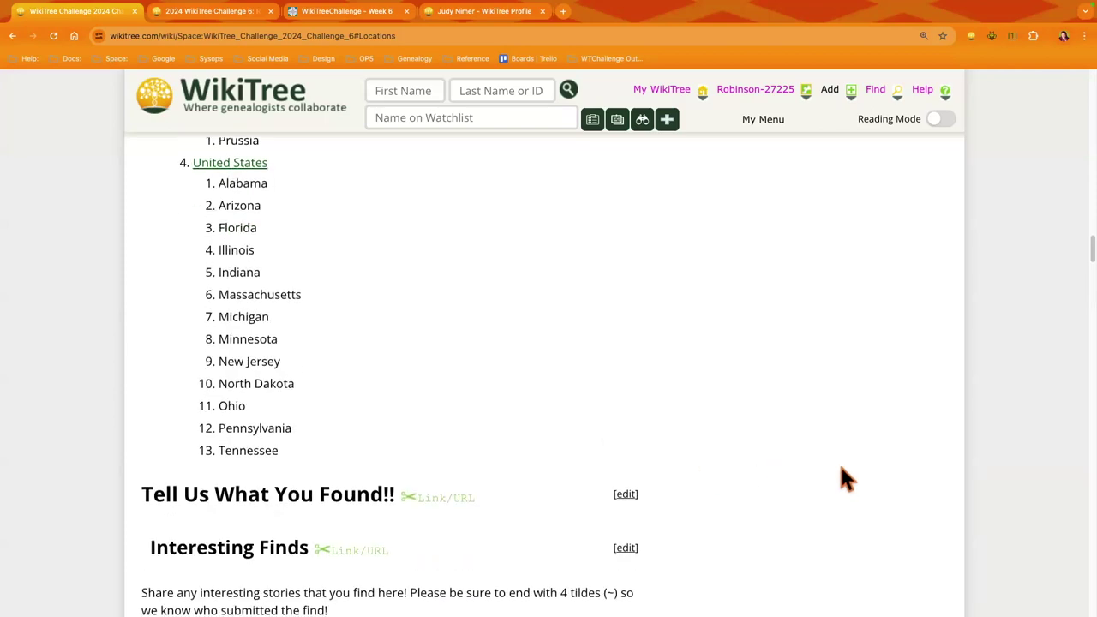
{"action": "scroll", "coordinate": [857, 480], "scroll_direction": "down", "scroll_amount": 5}
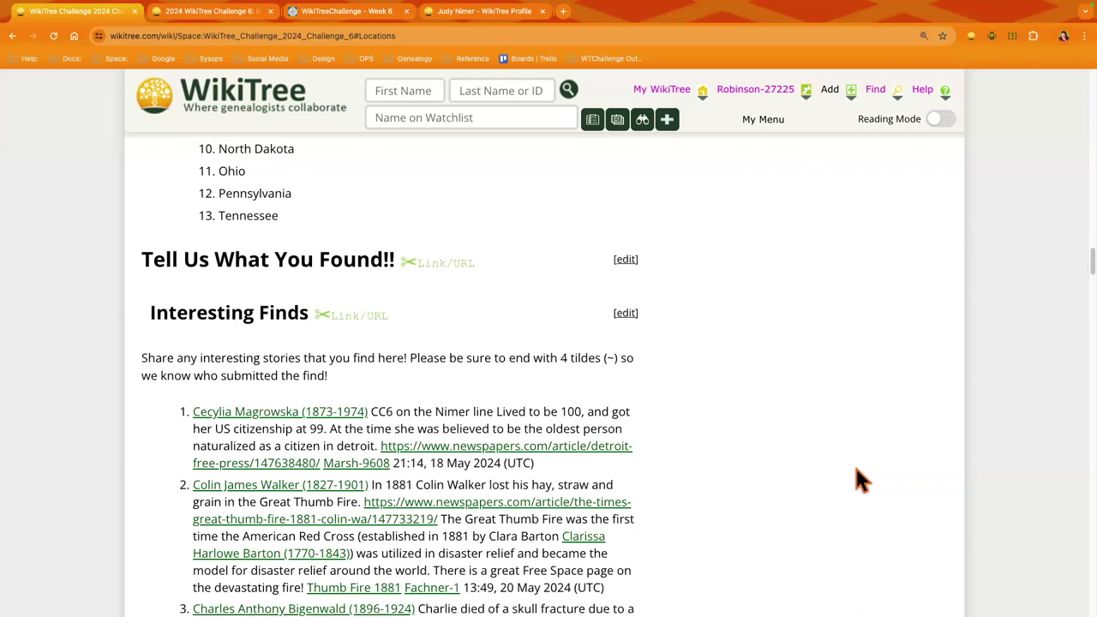
{"action": "scroll", "coordinate": [853, 461], "scroll_direction": "down", "scroll_amount": 3}
{"action": "scroll", "coordinate": [853, 460], "scroll_direction": "up", "scroll_amount": 10}
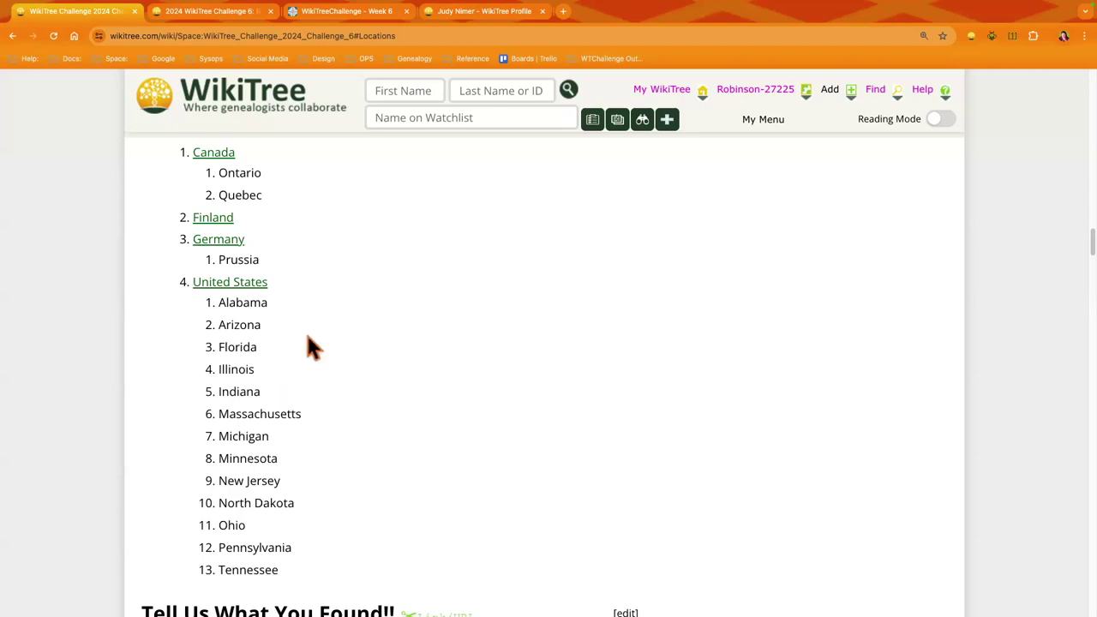
- Examine the Military Profiles, Free Space Pages and Bounty Opportunities sections, and return to the Week 6 score statistics
{"action": "scroll", "coordinate": [695, 415], "scroll_direction": "down", "scroll_amount": 1}
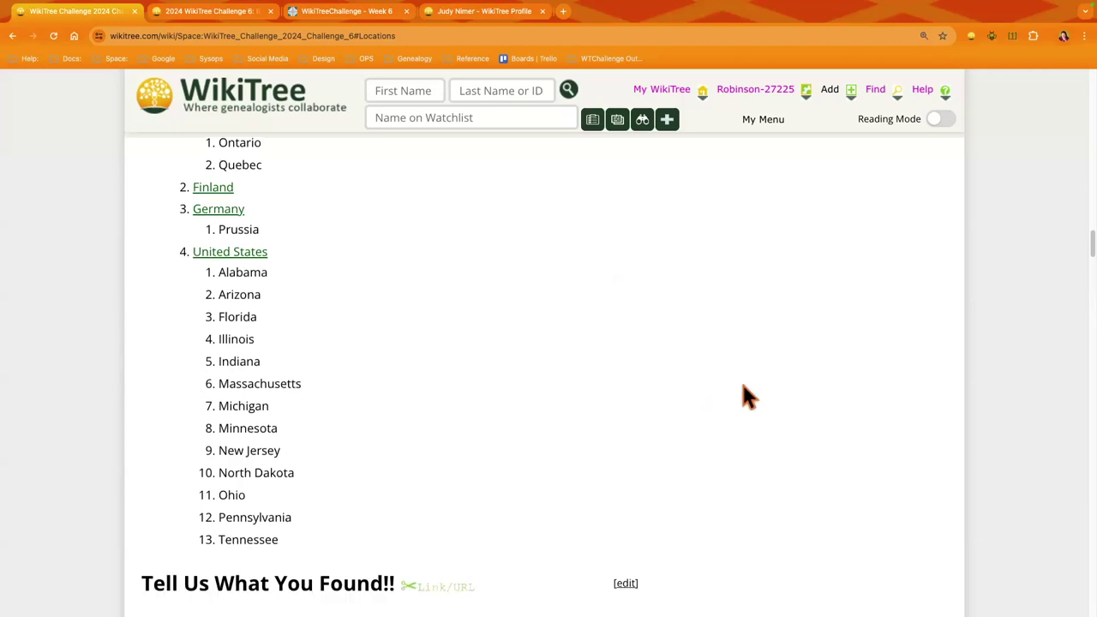
{"action": "scroll", "coordinate": [744, 394], "scroll_direction": "down", "scroll_amount": 5}
{"action": "scroll", "coordinate": [744, 394], "scroll_direction": "down", "scroll_amount": 10}
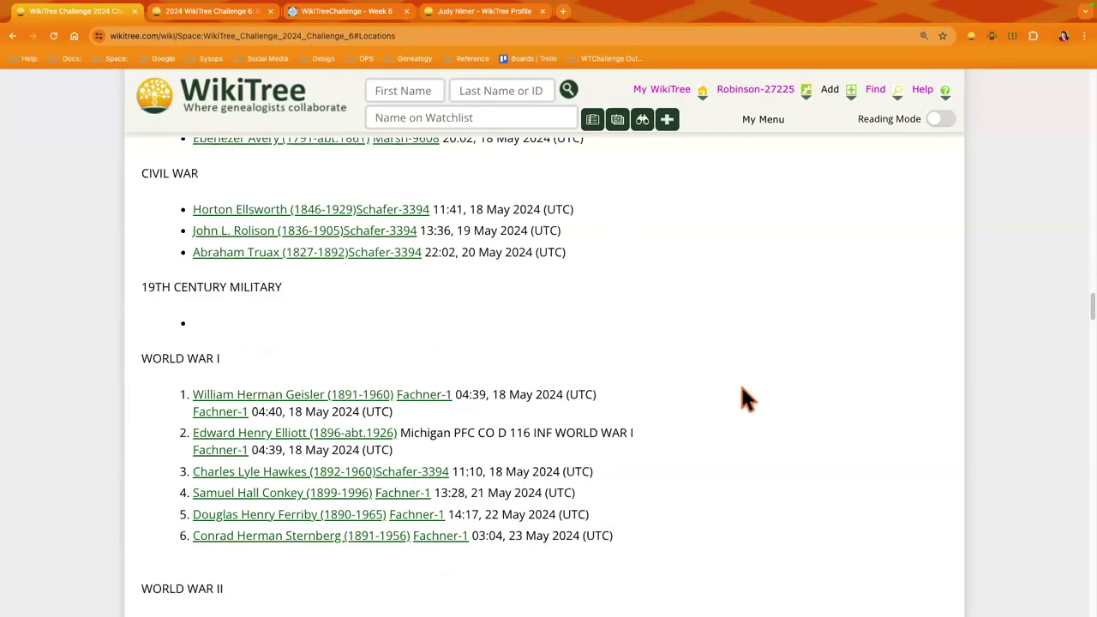
{"action": "scroll", "coordinate": [742, 383], "scroll_direction": "down", "scroll_amount": 6}
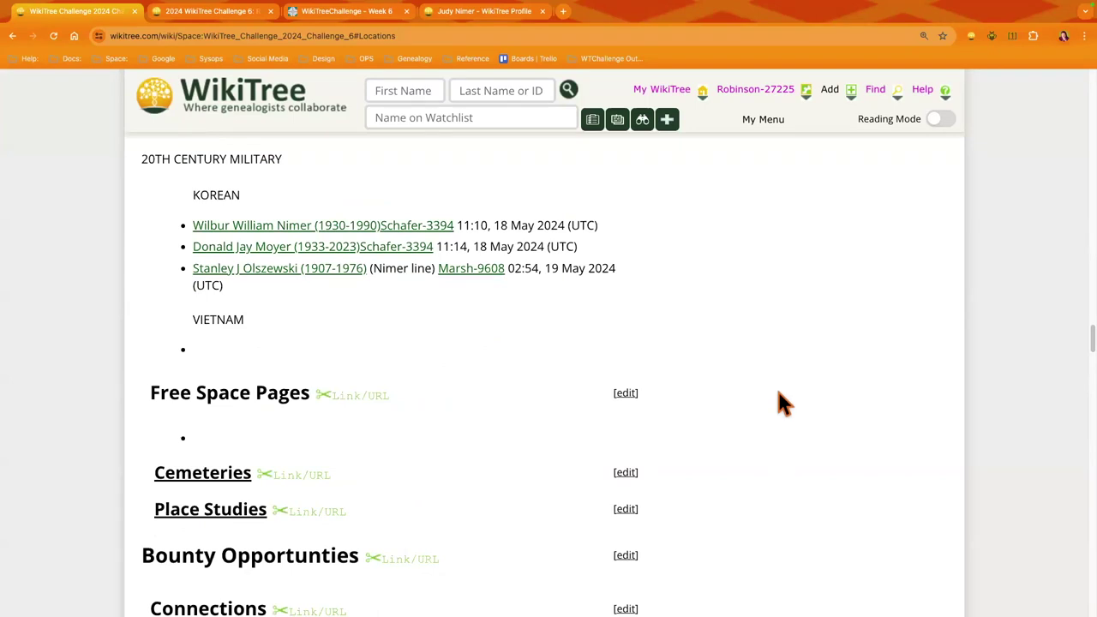
{"action": "scroll", "coordinate": [776, 388], "scroll_direction": "down", "scroll_amount": 1}
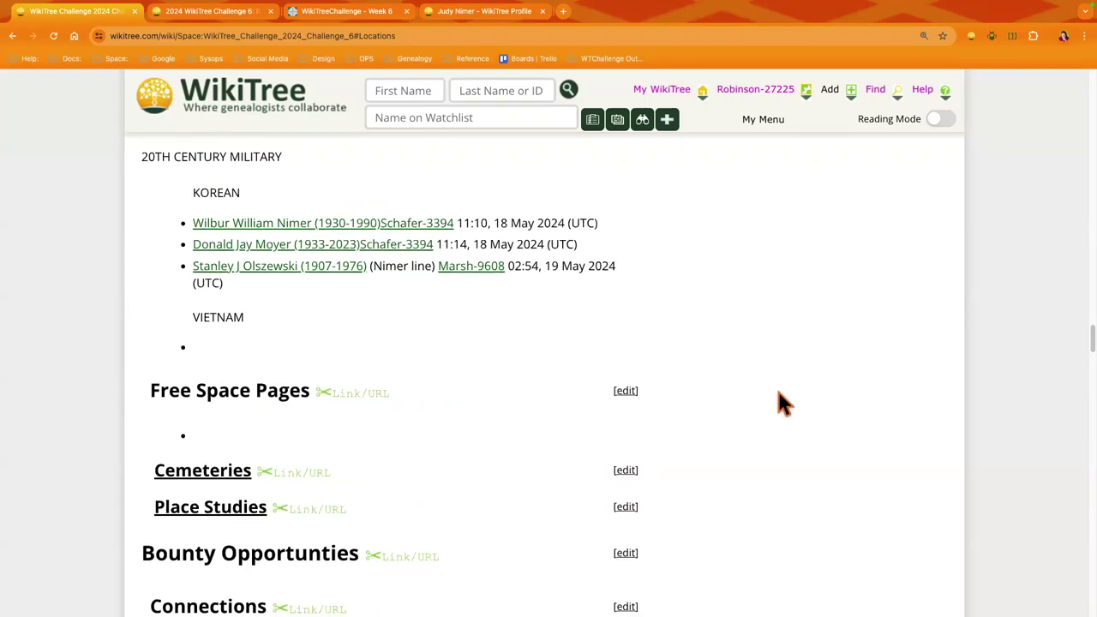
{"action": "scroll", "coordinate": [778, 394], "scroll_direction": "down", "scroll_amount": 5}
{"action": "scroll", "coordinate": [797, 396], "scroll_direction": "up", "scroll_amount": 4}
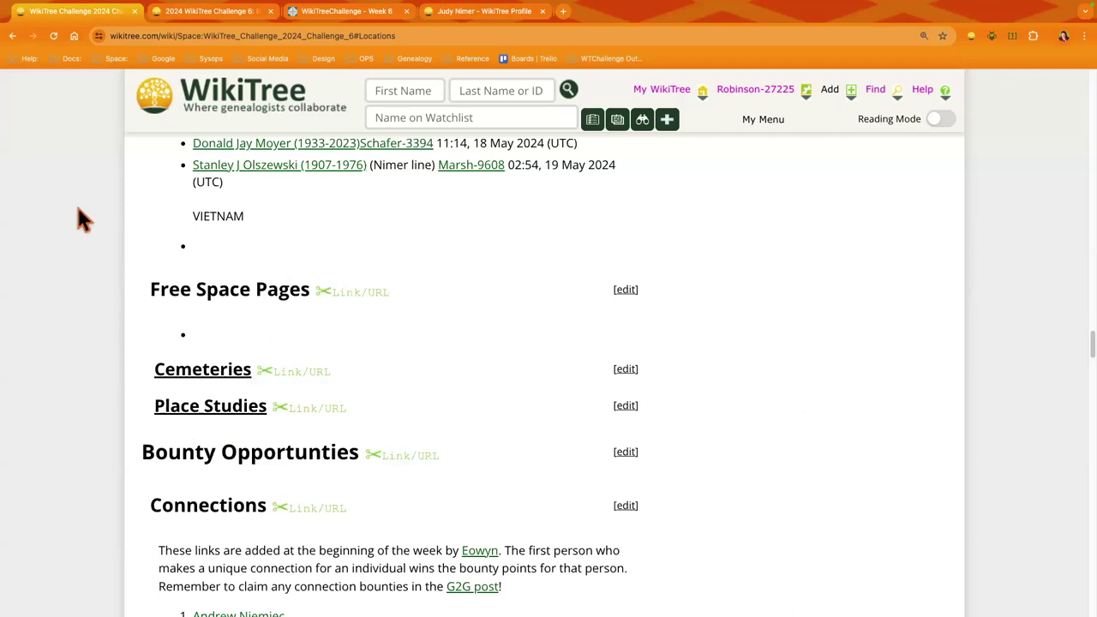
{"action": "scroll", "coordinate": [318, 163], "scroll_direction": "up", "scroll_amount": 1}
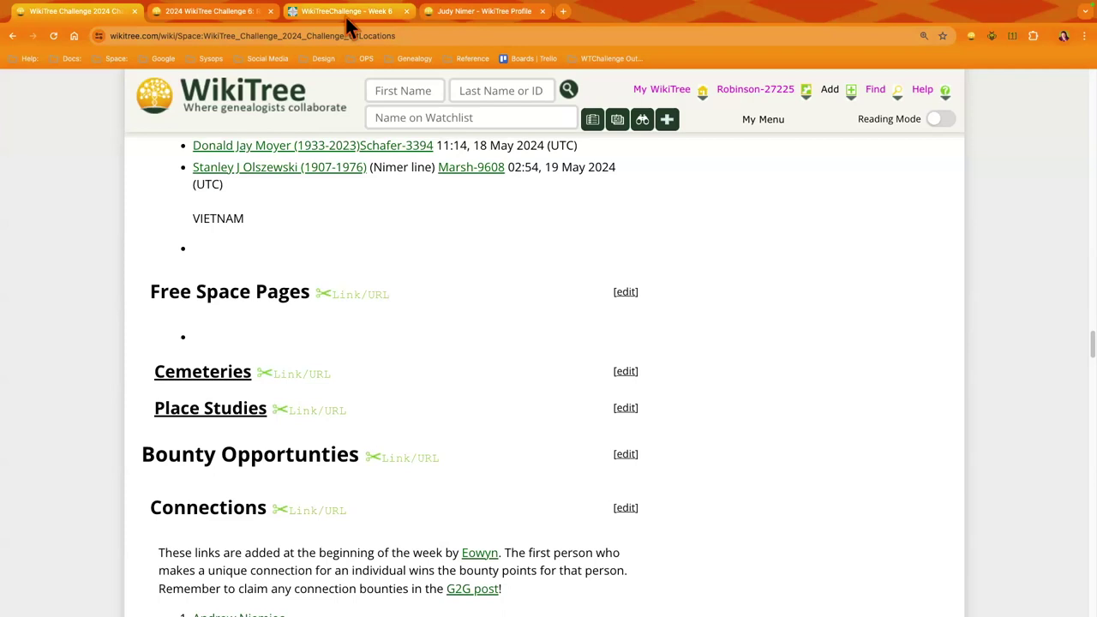
{"action": "left_click", "coordinate": [344, 15]}
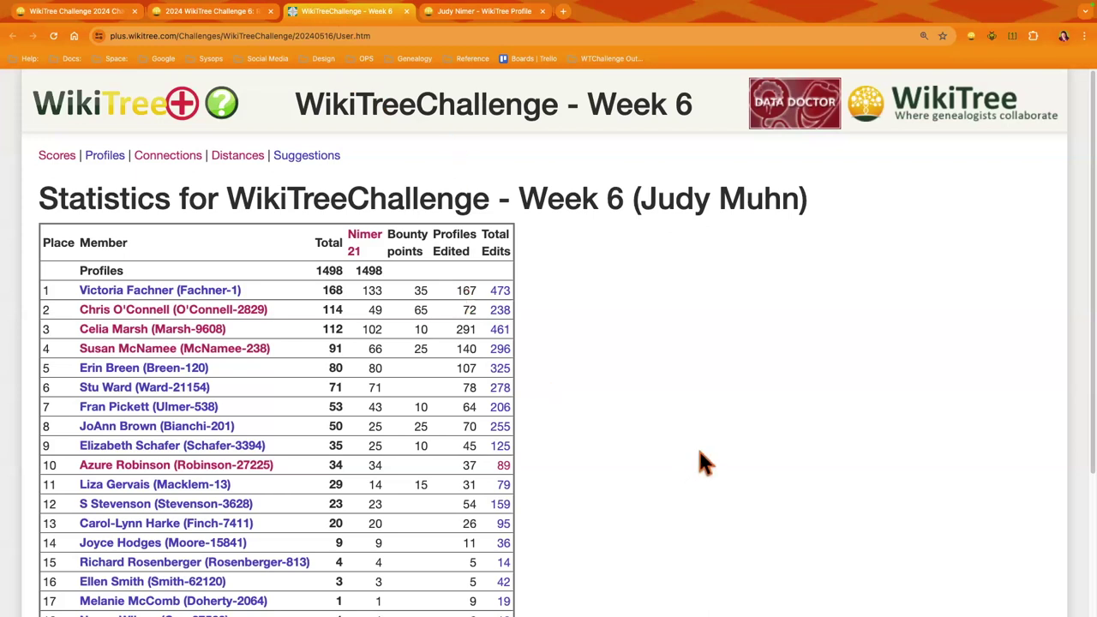
- Review the Week 6 member score table down to the total points, and admit the participant from the meeting's waiting room
{"action": "scroll", "coordinate": [716, 506], "scroll_direction": "down", "scroll_amount": 1}
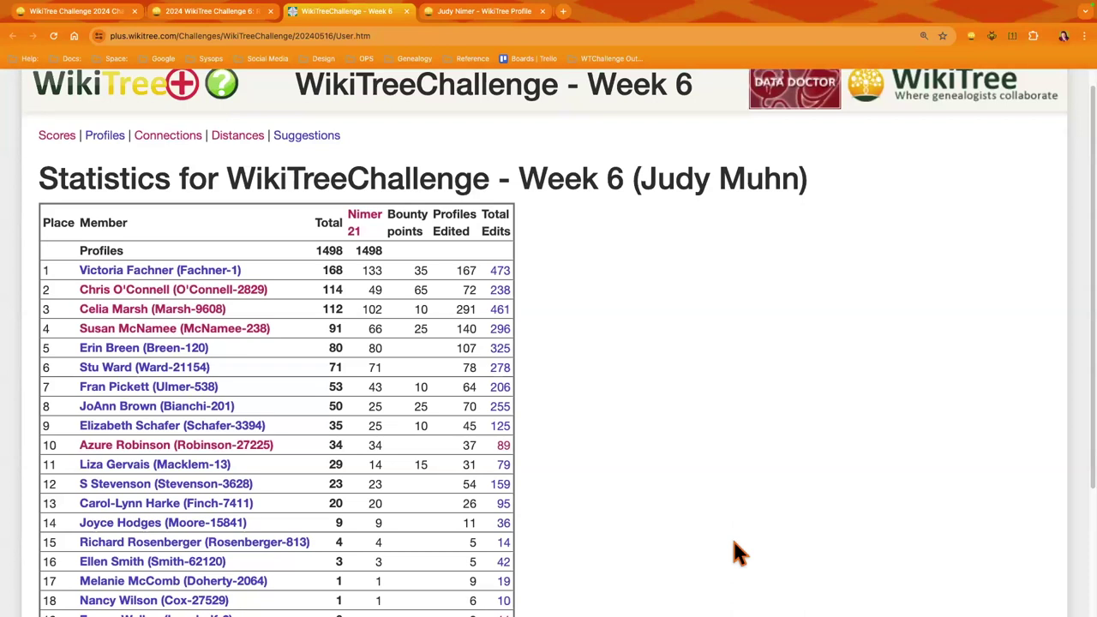
{"action": "scroll", "coordinate": [739, 542], "scroll_direction": "down", "scroll_amount": 3}
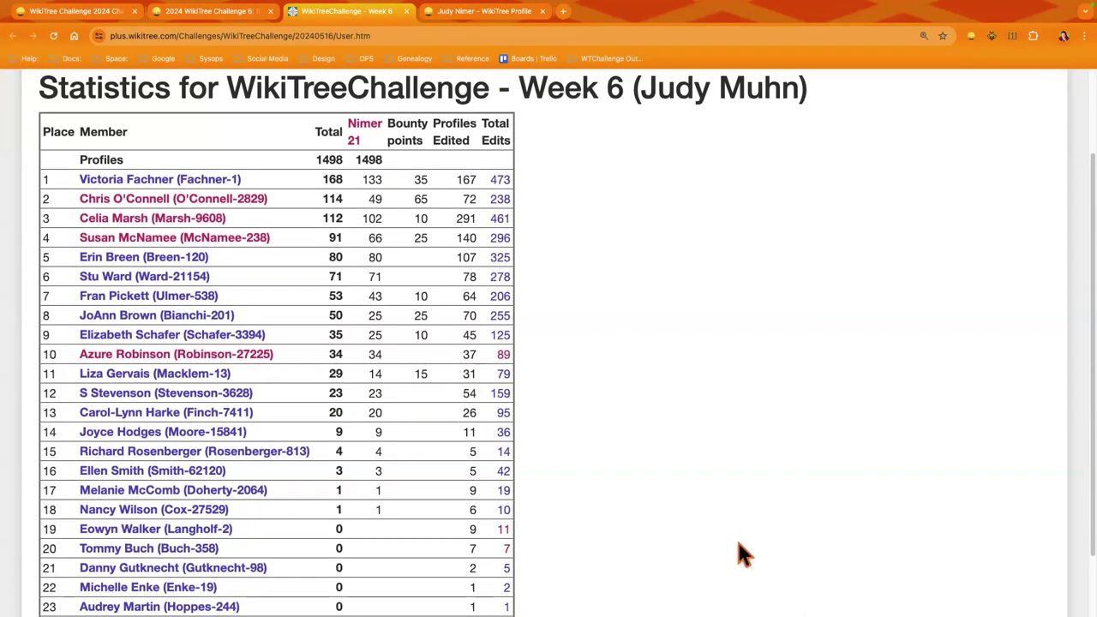
{"action": "scroll", "coordinate": [738, 542], "scroll_direction": "down", "scroll_amount": 1}
{"action": "scroll", "coordinate": [717, 538], "scroll_direction": "down", "scroll_amount": 2}
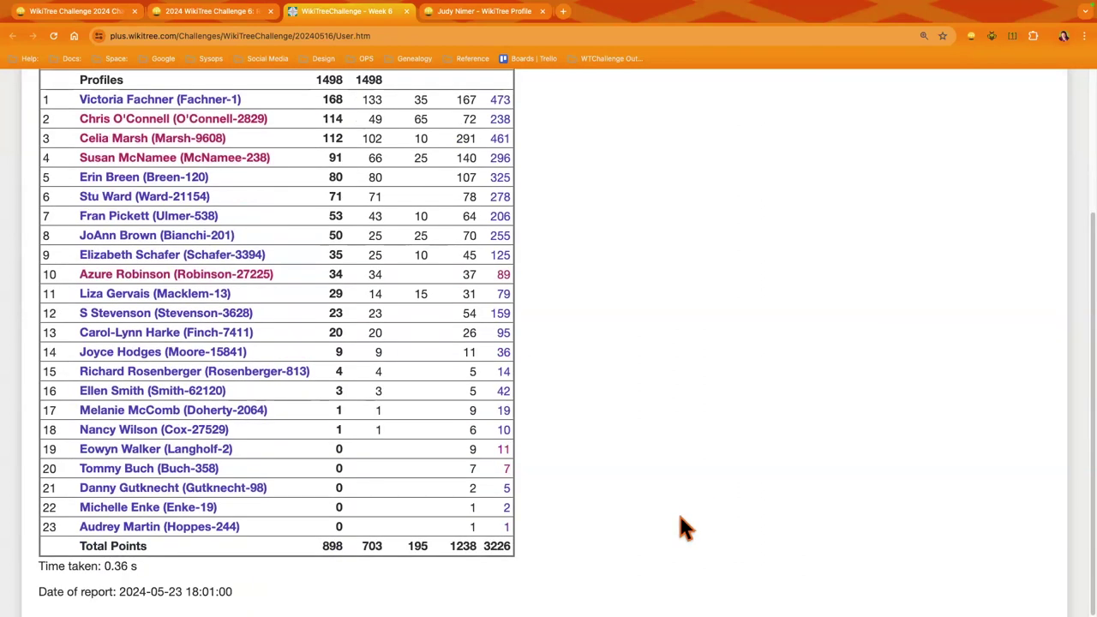
{"action": "scroll", "coordinate": [681, 530], "scroll_direction": "up", "scroll_amount": 2}
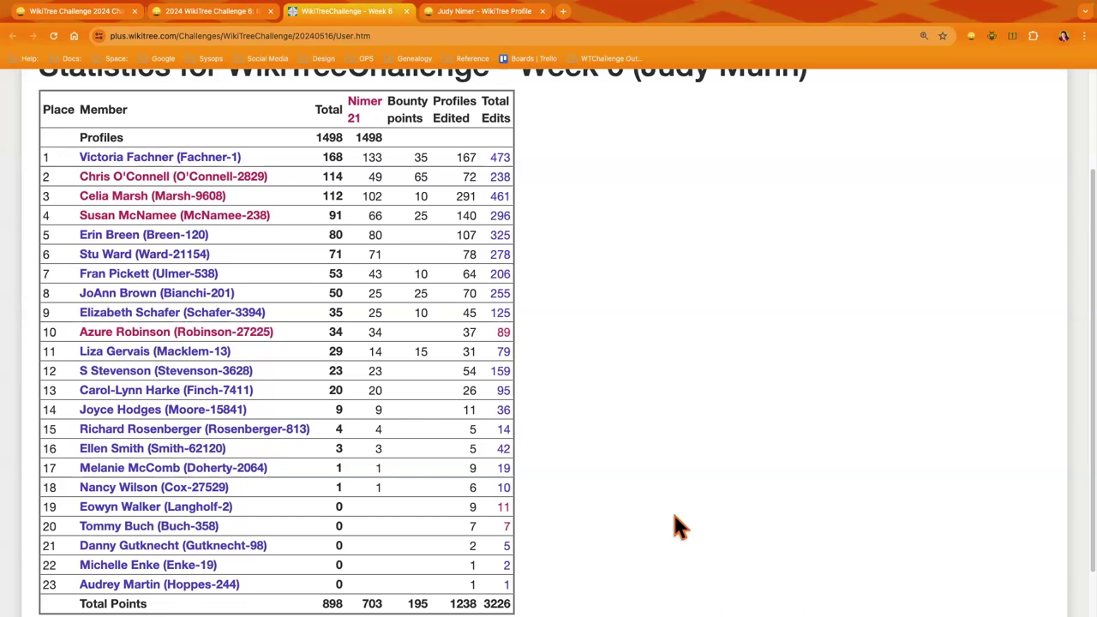
{"action": "scroll", "coordinate": [675, 517], "scroll_direction": "down", "scroll_amount": 1}
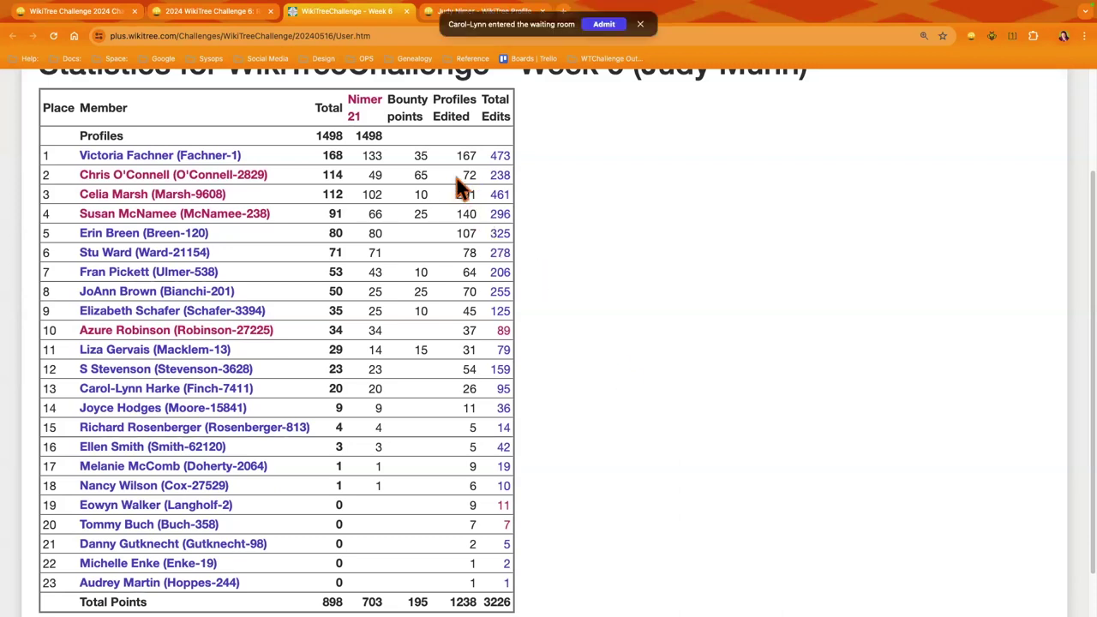
{"action": "left_click", "coordinate": [622, 25]}
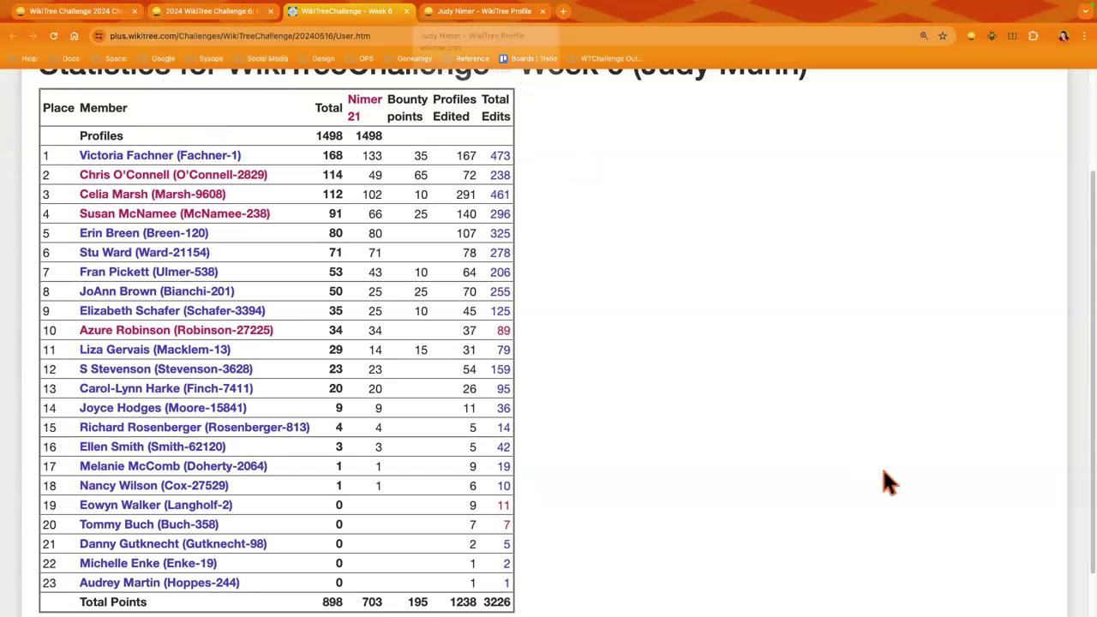
- Go to the guest star's WikiTree profile and load the Fan Chart tree app for Nimer-21
{"action": "key", "text": "ctrl+Tab"}
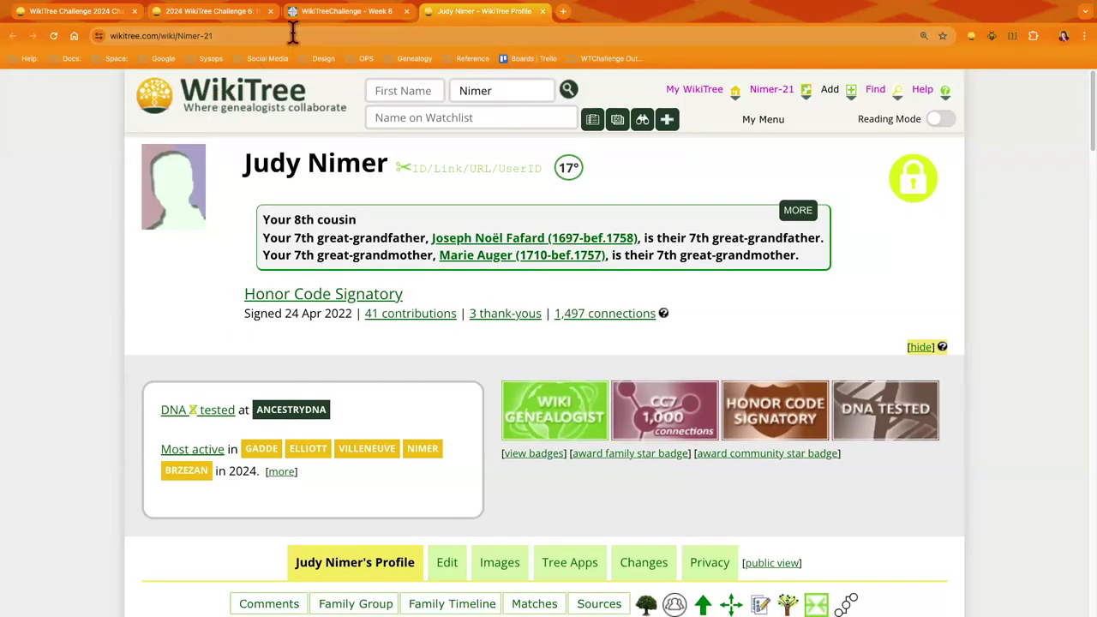
{"action": "scroll", "coordinate": [617, 429], "scroll_direction": "down", "scroll_amount": 2}
{"action": "scroll", "coordinate": [548, 343], "scroll_direction": "up", "scroll_amount": 2}
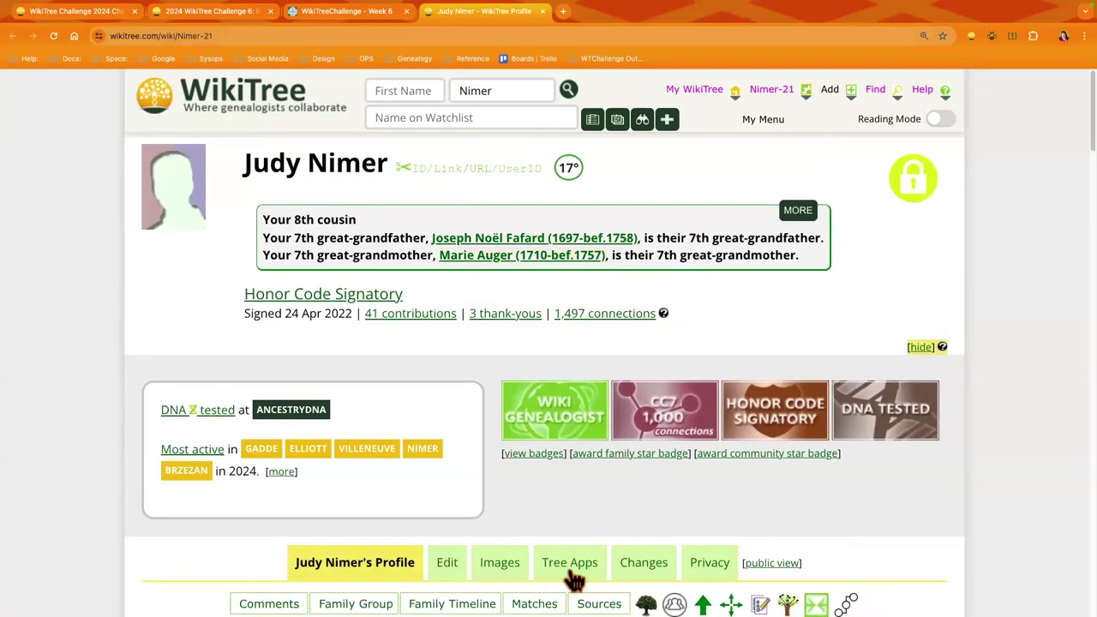
{"action": "left_click", "coordinate": [570, 570]}
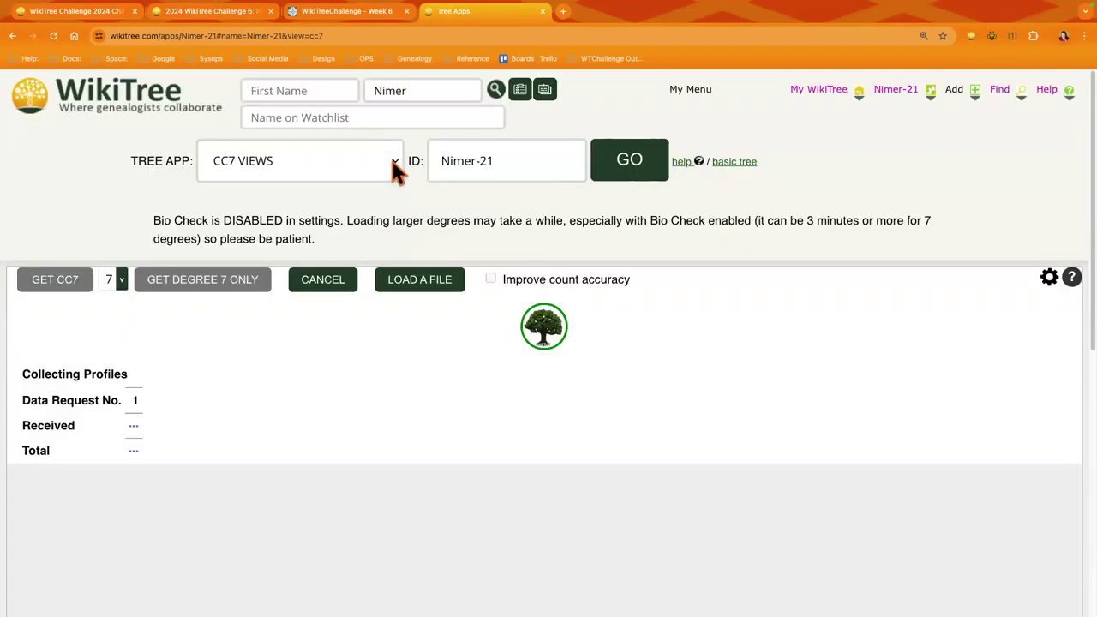
{"action": "left_click", "coordinate": [393, 167]}
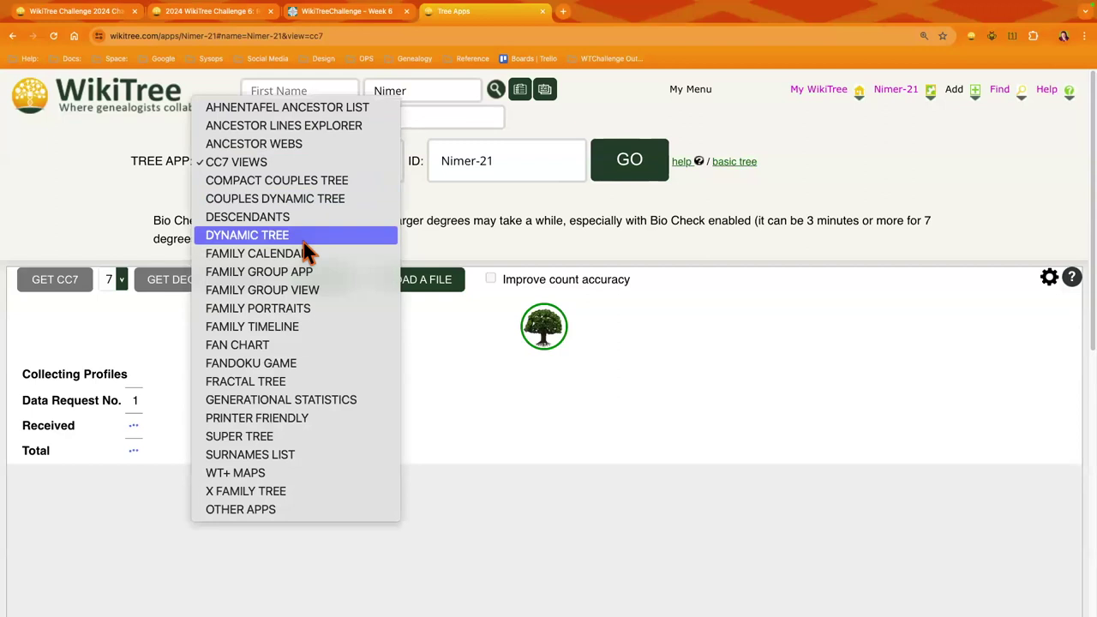
{"action": "left_click", "coordinate": [276, 346]}
{"action": "left_click", "coordinate": [628, 163]}
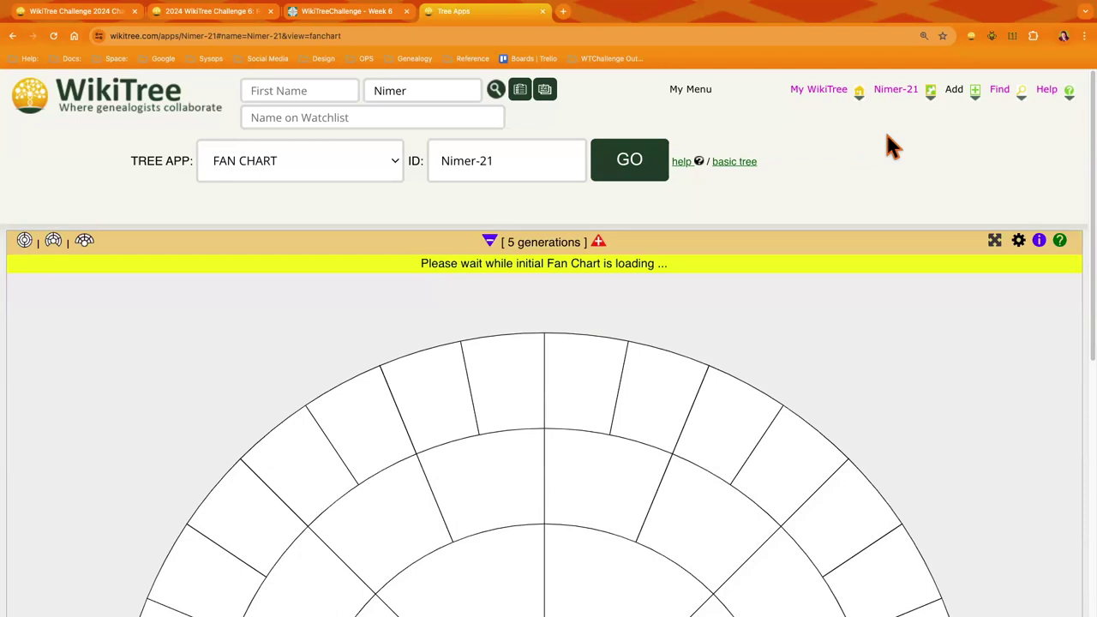
{"action": "scroll", "coordinate": [1033, 300], "scroll_direction": "down", "scroll_amount": 2}
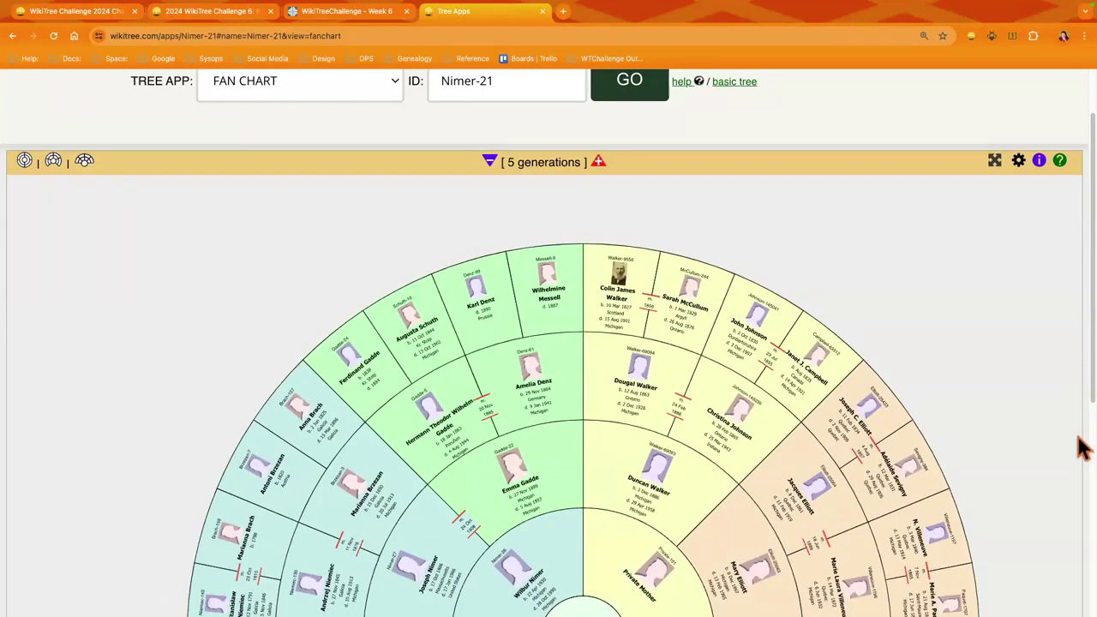
{"action": "scroll", "coordinate": [1080, 448], "scroll_direction": "up", "scroll_amount": 1}
{"action": "scroll", "coordinate": [1080, 448], "scroll_direction": "down", "scroll_amount": 2}
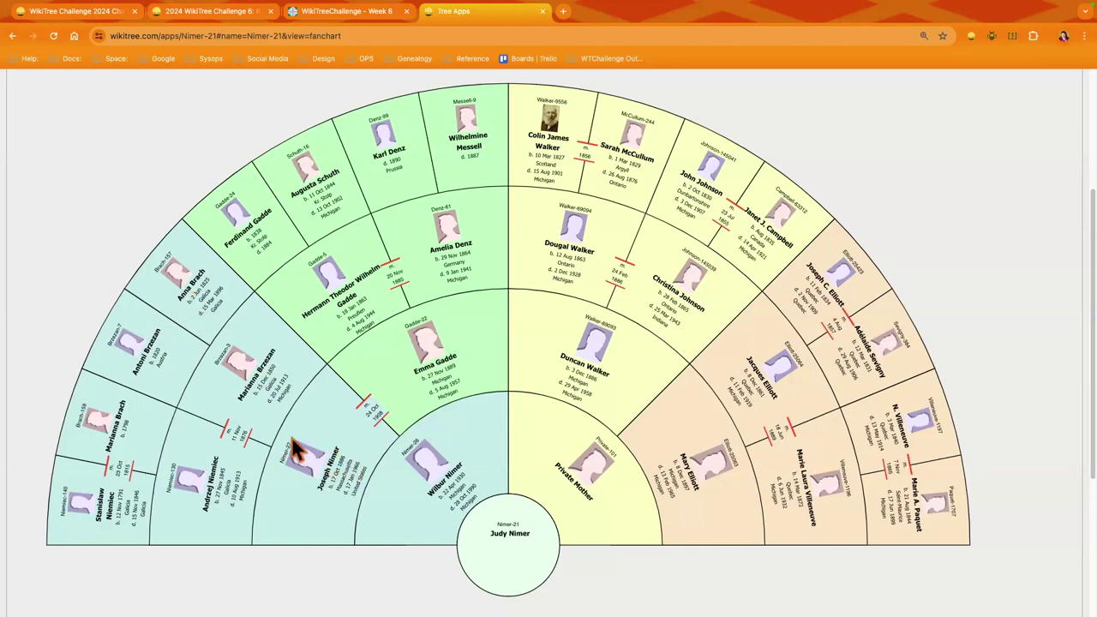
{"action": "scroll", "coordinate": [286, 458], "scroll_direction": "up", "scroll_amount": 1}
{"action": "left_click", "coordinate": [289, 473]}
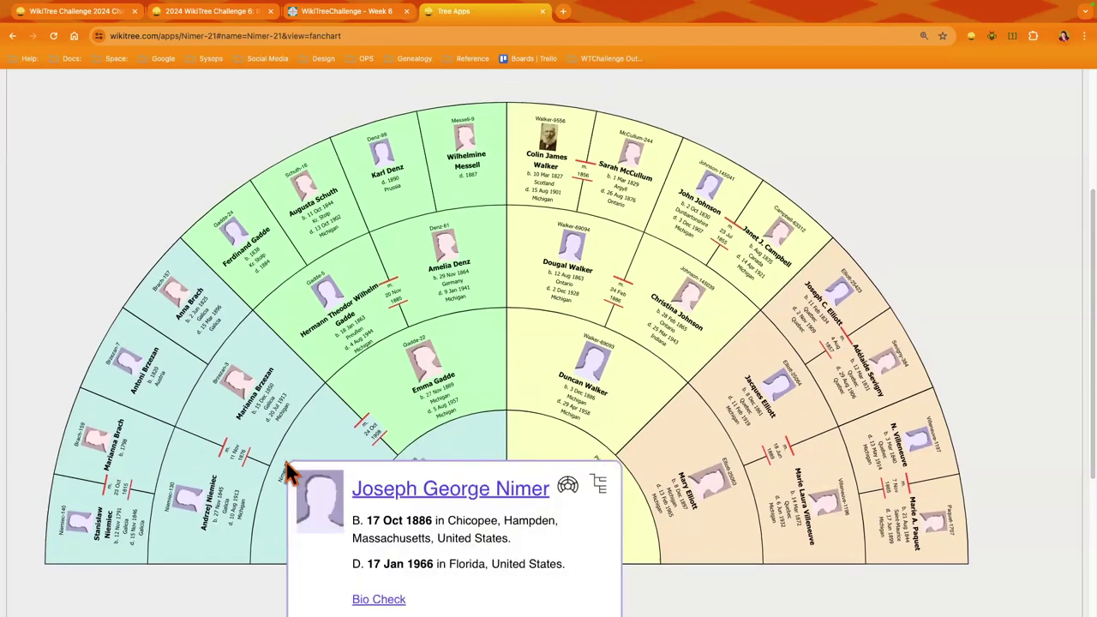
{"action": "left_click", "coordinate": [568, 488]}
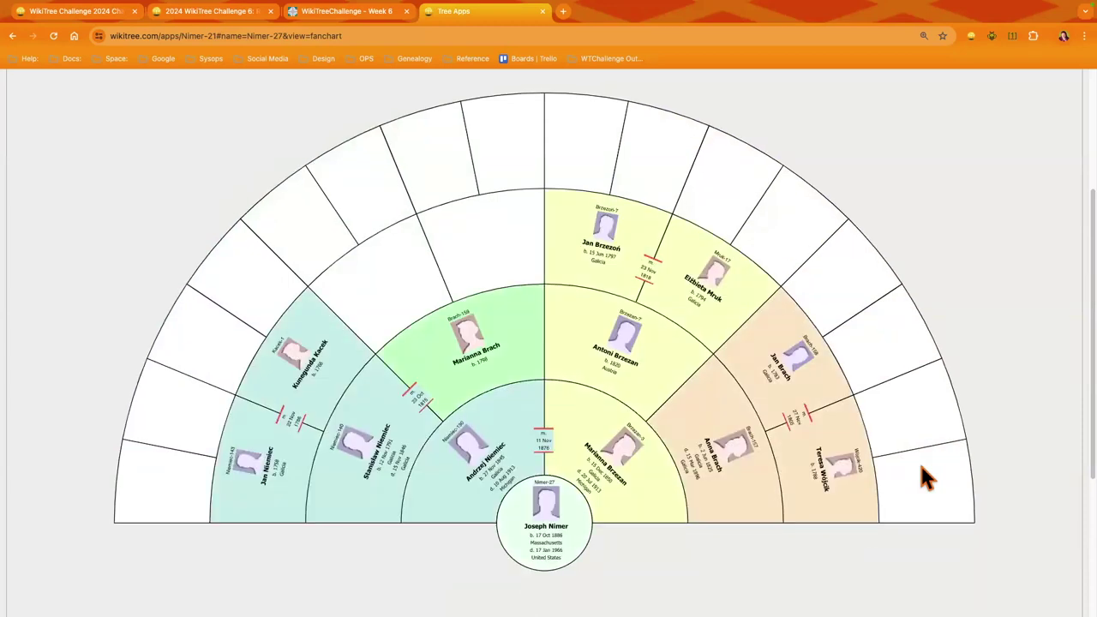
{"action": "scroll", "coordinate": [921, 467], "scroll_direction": "up", "scroll_amount": 3}
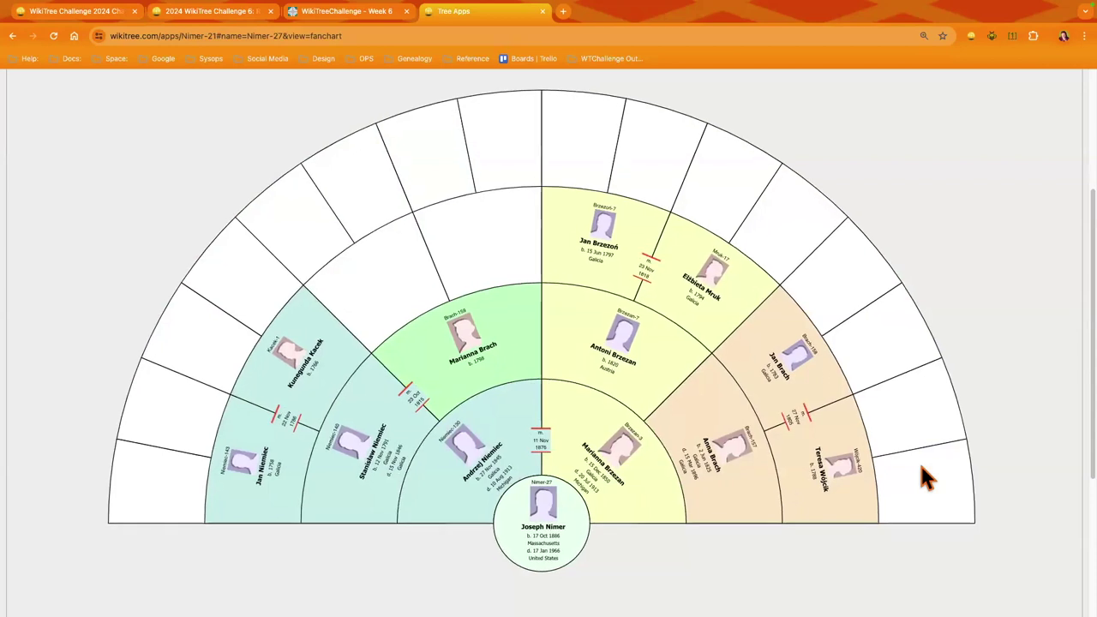
{"action": "scroll", "coordinate": [992, 267], "scroll_direction": "up", "scroll_amount": 2}
{"action": "scroll", "coordinate": [993, 268], "scroll_direction": "up", "scroll_amount": 2}
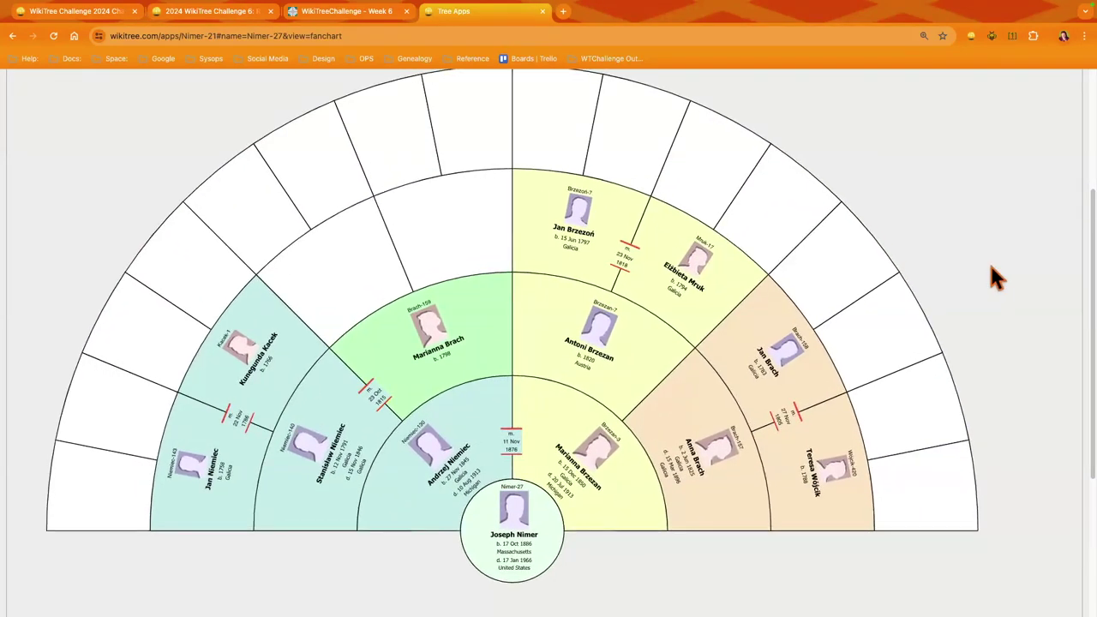
{"action": "scroll", "coordinate": [992, 268], "scroll_direction": "up", "scroll_amount": 3}
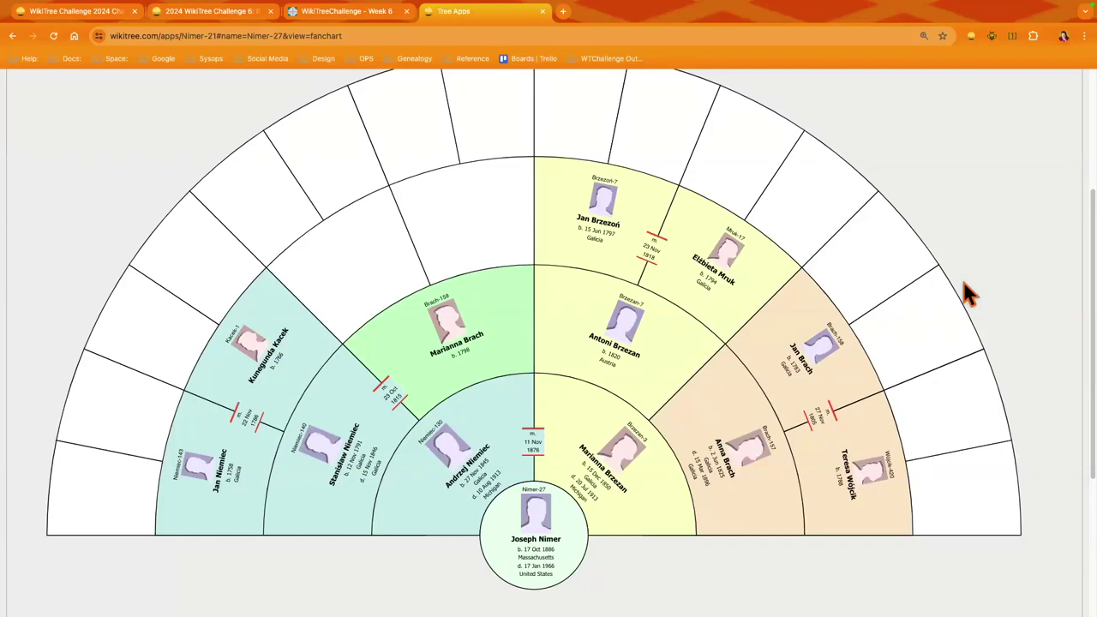
- Open the Brzezan-7 profile from the fan chart, review its biography, sources and family relationships, and close it
{"action": "left_click", "coordinate": [615, 358]}
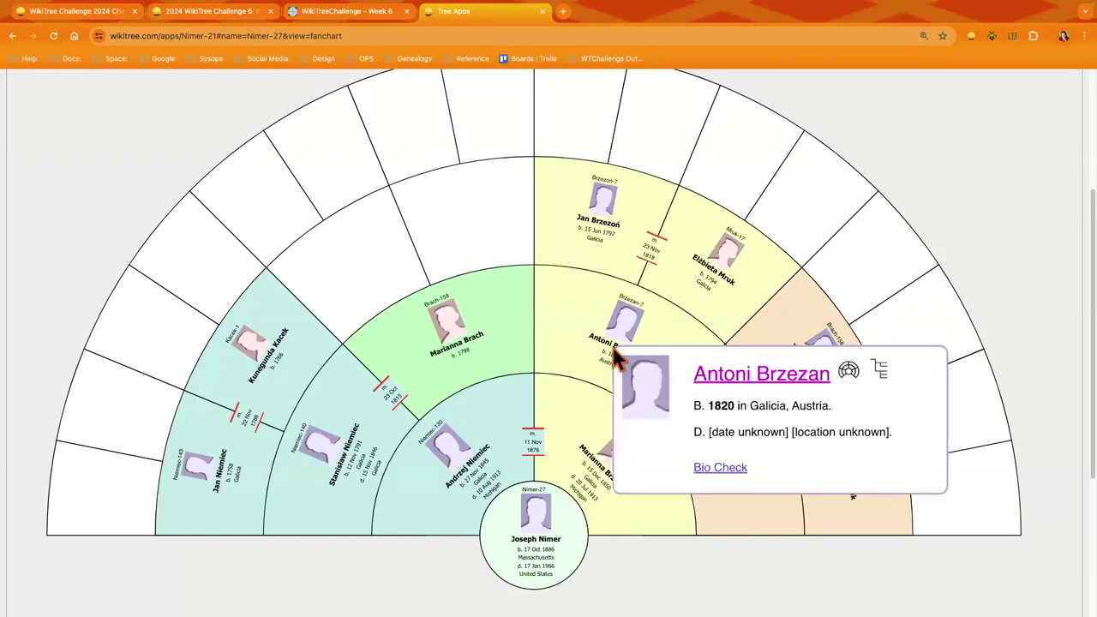
{"action": "left_click", "coordinate": [751, 384]}
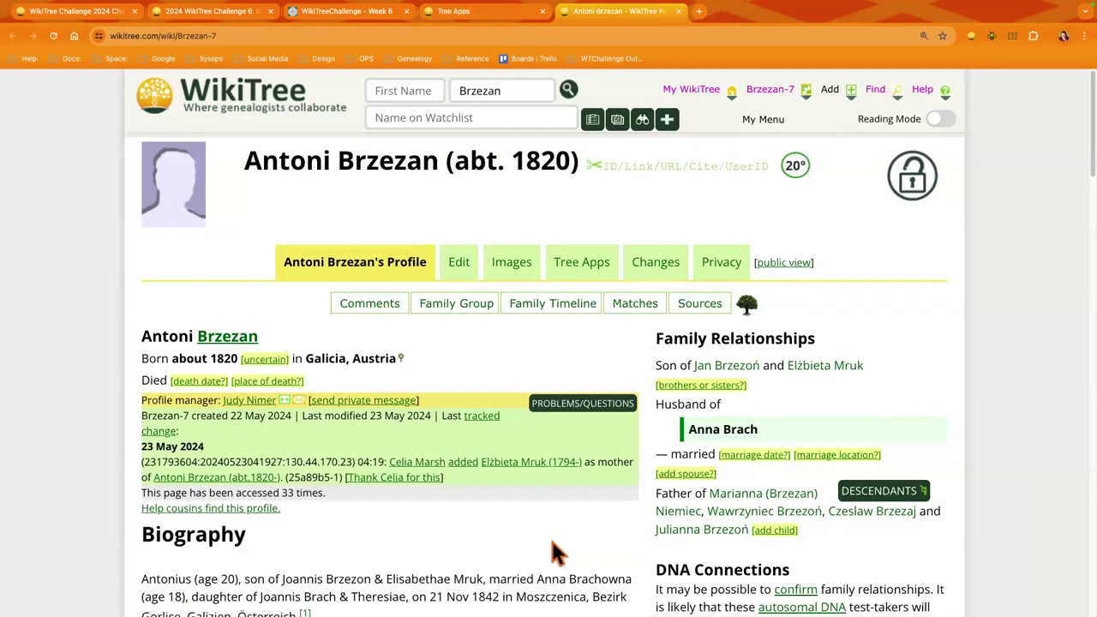
{"action": "scroll", "coordinate": [550, 537], "scroll_direction": "down", "scroll_amount": 2}
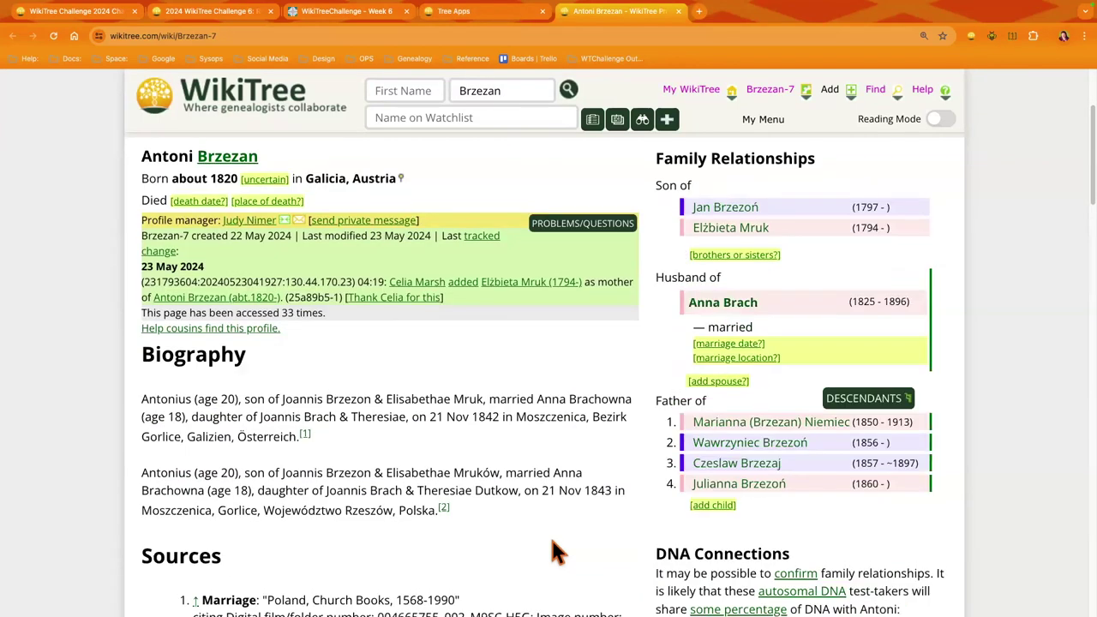
{"action": "scroll", "coordinate": [551, 536], "scroll_direction": "up", "scroll_amount": 1}
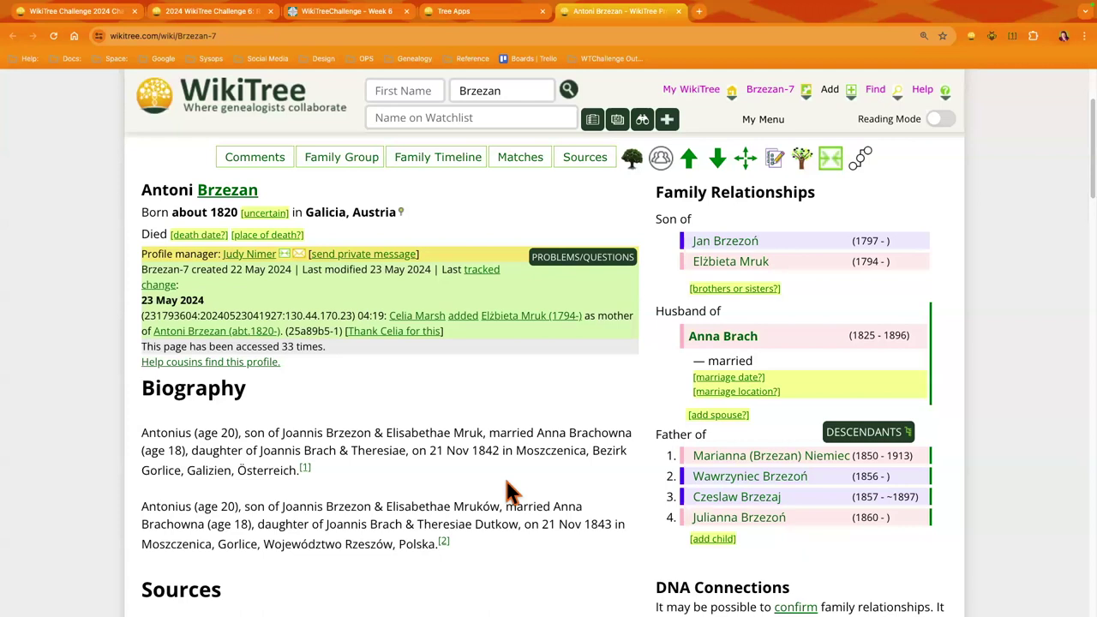
{"action": "scroll", "coordinate": [505, 482], "scroll_direction": "up", "scroll_amount": 1}
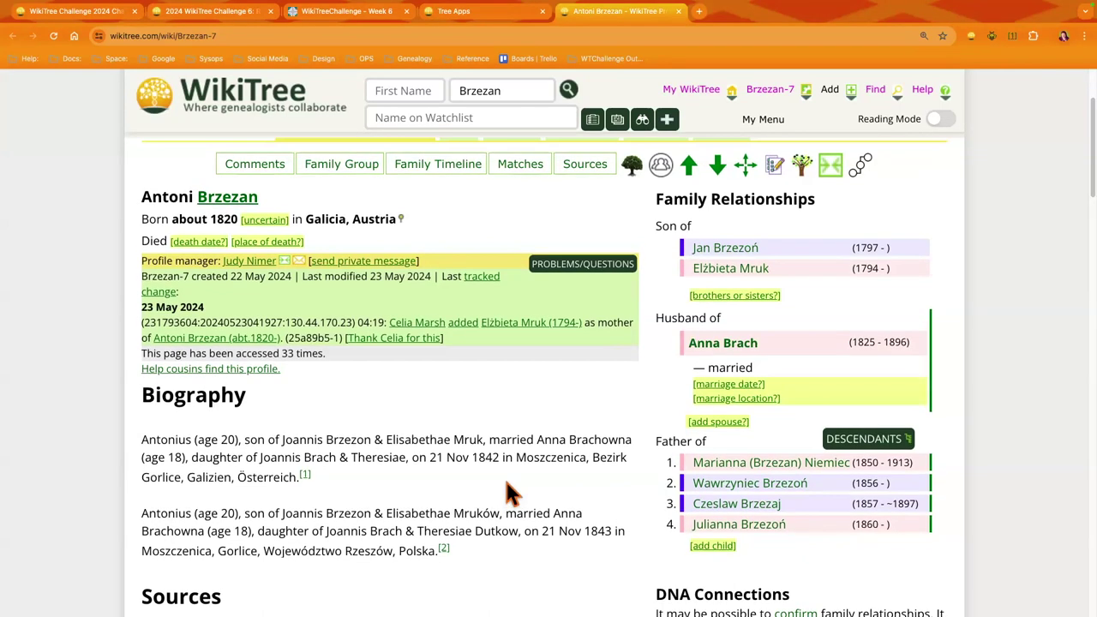
{"action": "scroll", "coordinate": [563, 496], "scroll_direction": "down", "scroll_amount": 5}
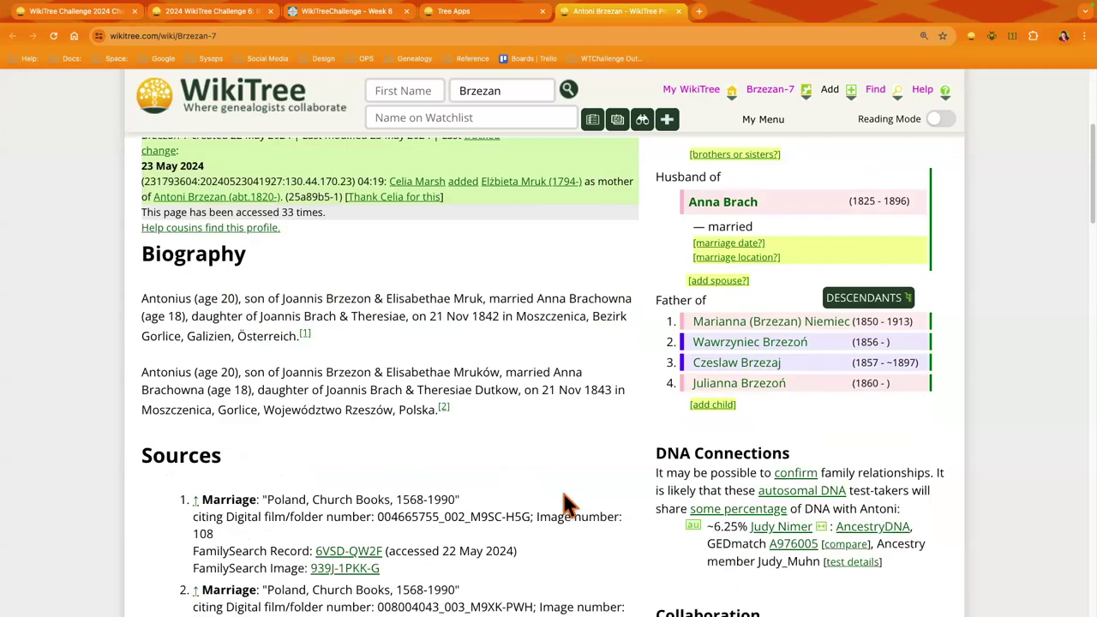
{"action": "scroll", "coordinate": [562, 506], "scroll_direction": "down", "scroll_amount": 2}
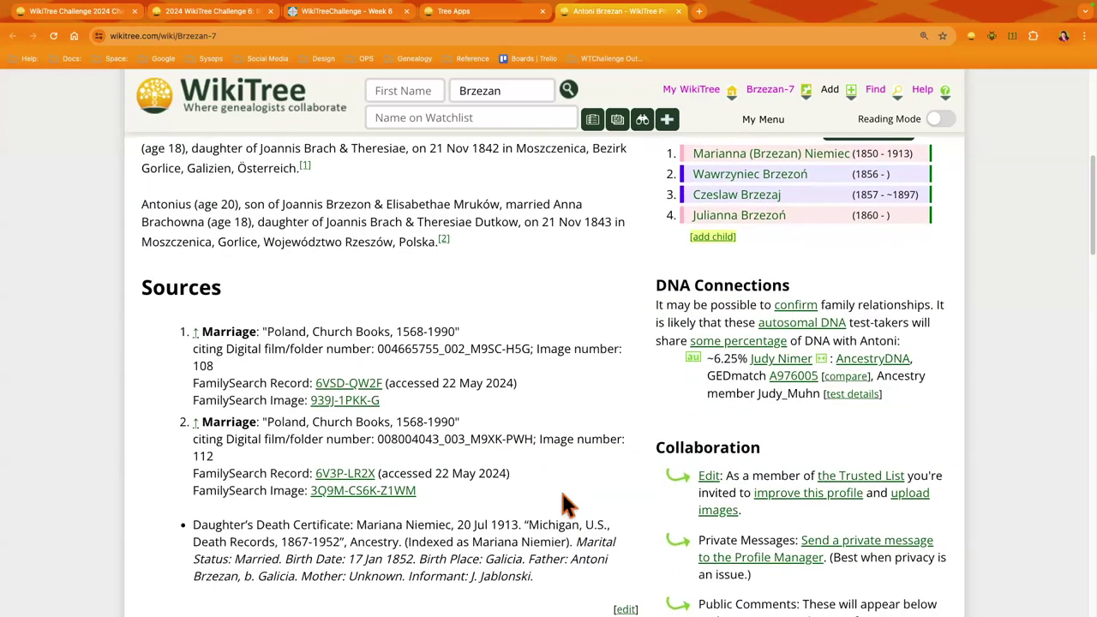
{"action": "scroll", "coordinate": [574, 523], "scroll_direction": "down", "scroll_amount": 2}
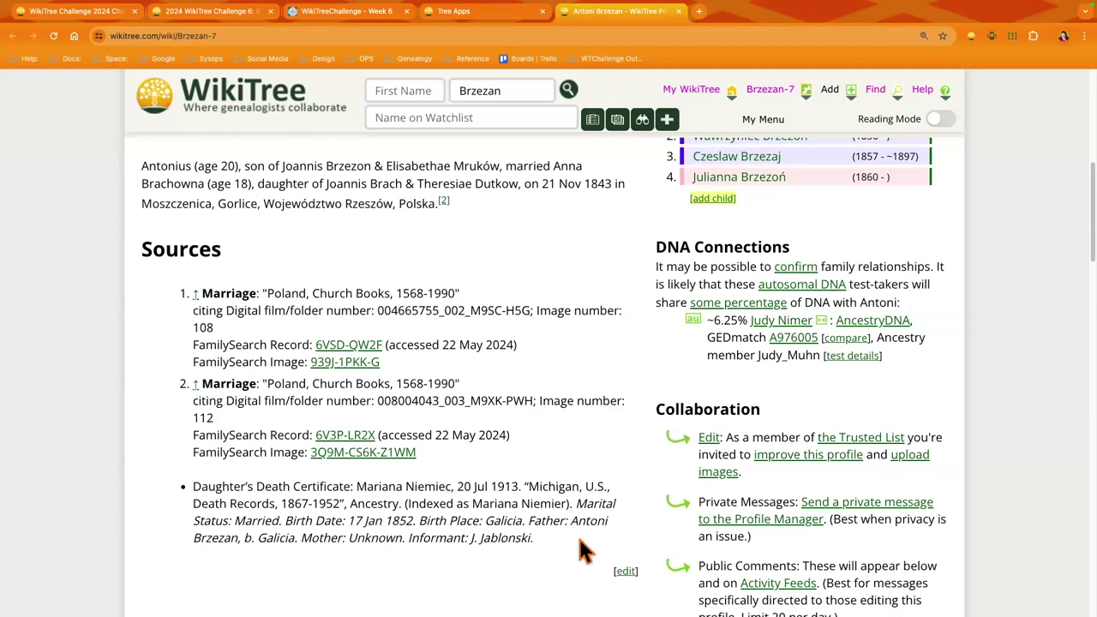
{"action": "scroll", "coordinate": [576, 546], "scroll_direction": "up", "scroll_amount": 4}
{"action": "scroll", "coordinate": [576, 546], "scroll_direction": "up", "scroll_amount": 7}
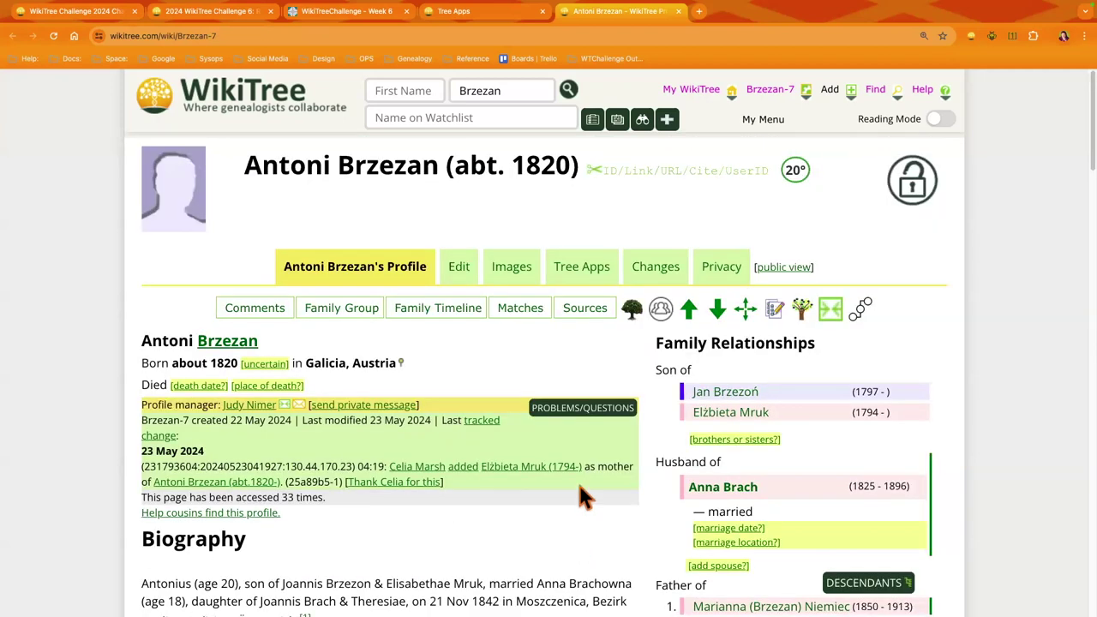
{"action": "left_click", "coordinate": [678, 12]}
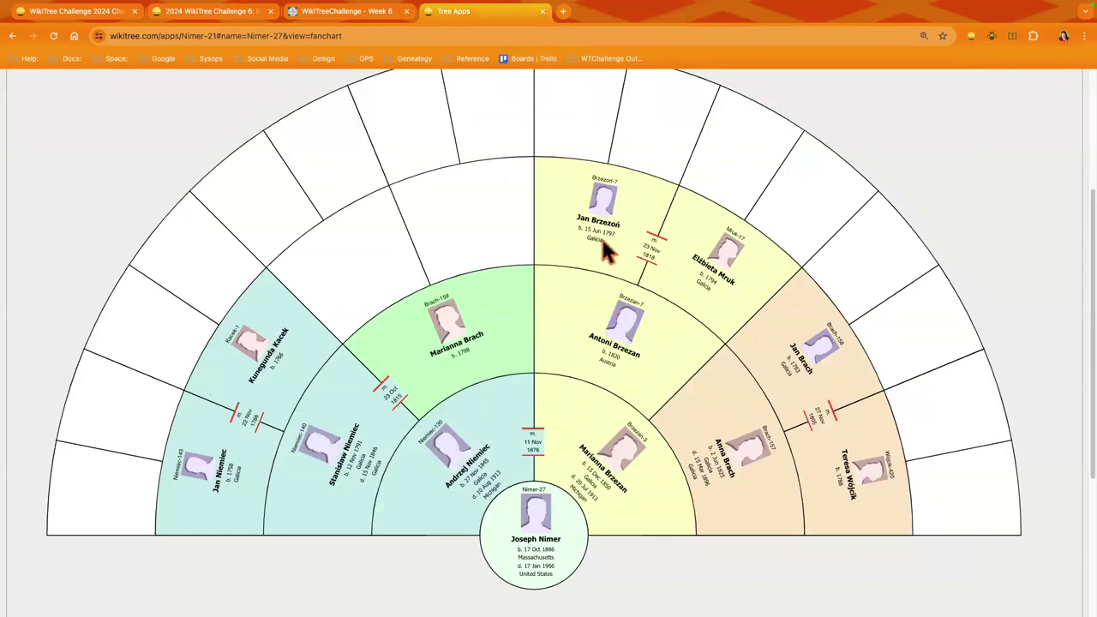
- Open the Brzezoń-7 profile from the fan chart and review its biography, marriage source and family relationships
{"action": "left_click", "coordinate": [606, 223]}
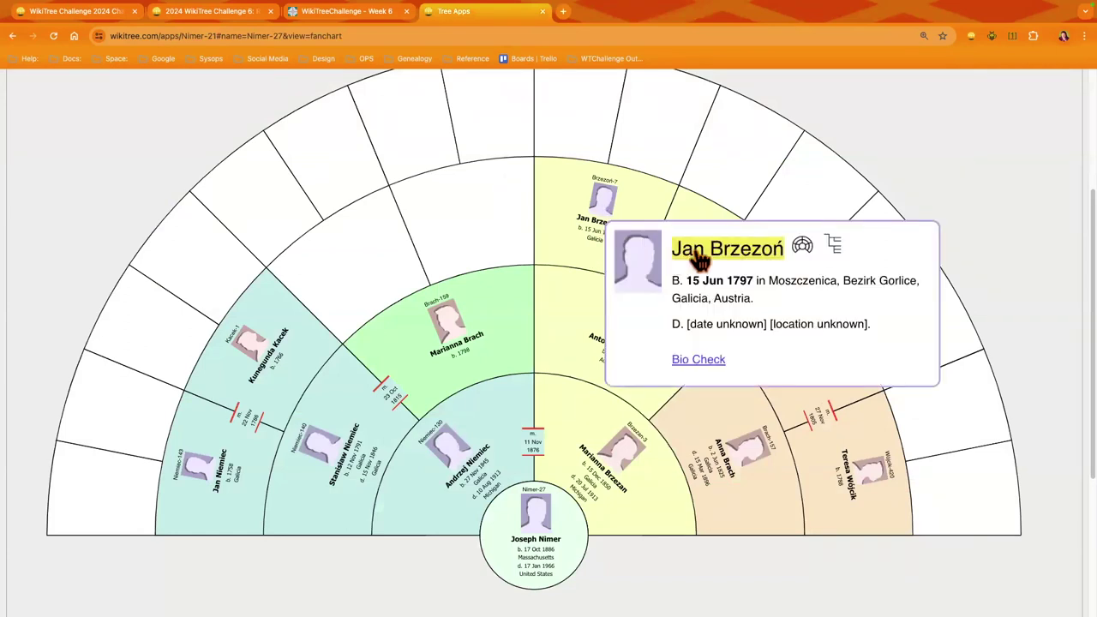
{"action": "left_click", "coordinate": [693, 252]}
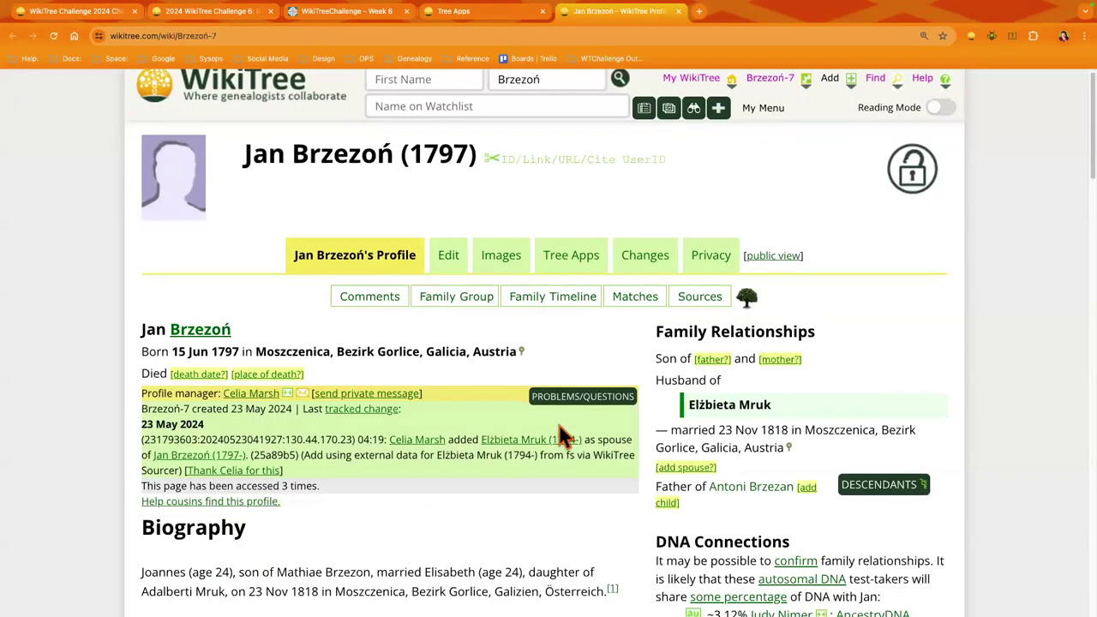
{"action": "scroll", "coordinate": [526, 419], "scroll_direction": "down", "scroll_amount": 5}
{"action": "scroll", "coordinate": [529, 420], "scroll_direction": "up", "scroll_amount": 3}
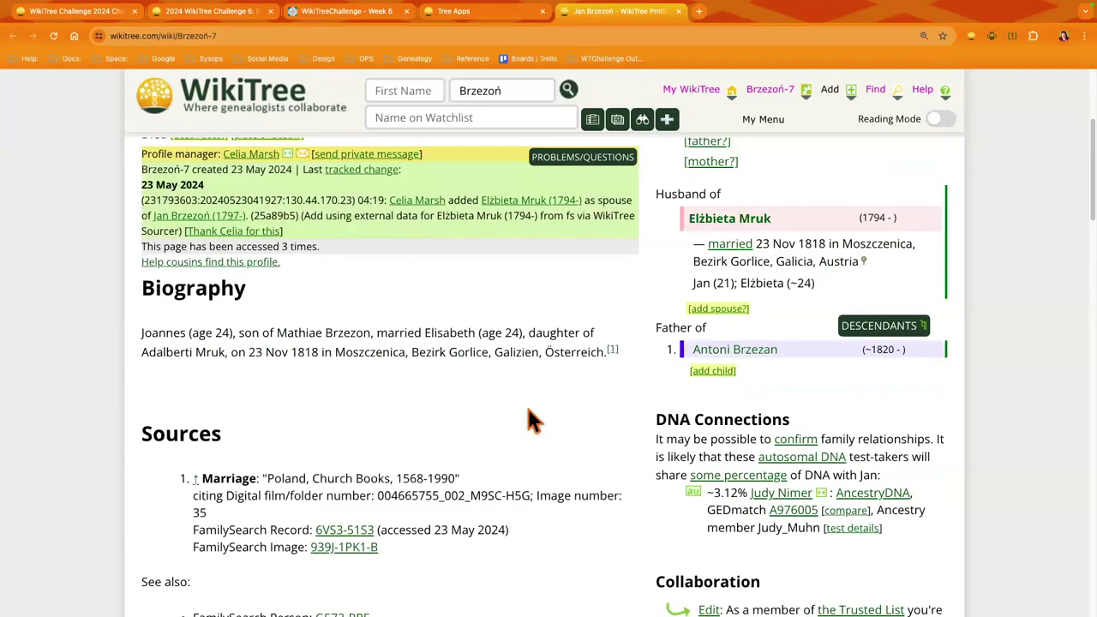
{"action": "scroll", "coordinate": [529, 418], "scroll_direction": "up", "scroll_amount": 2}
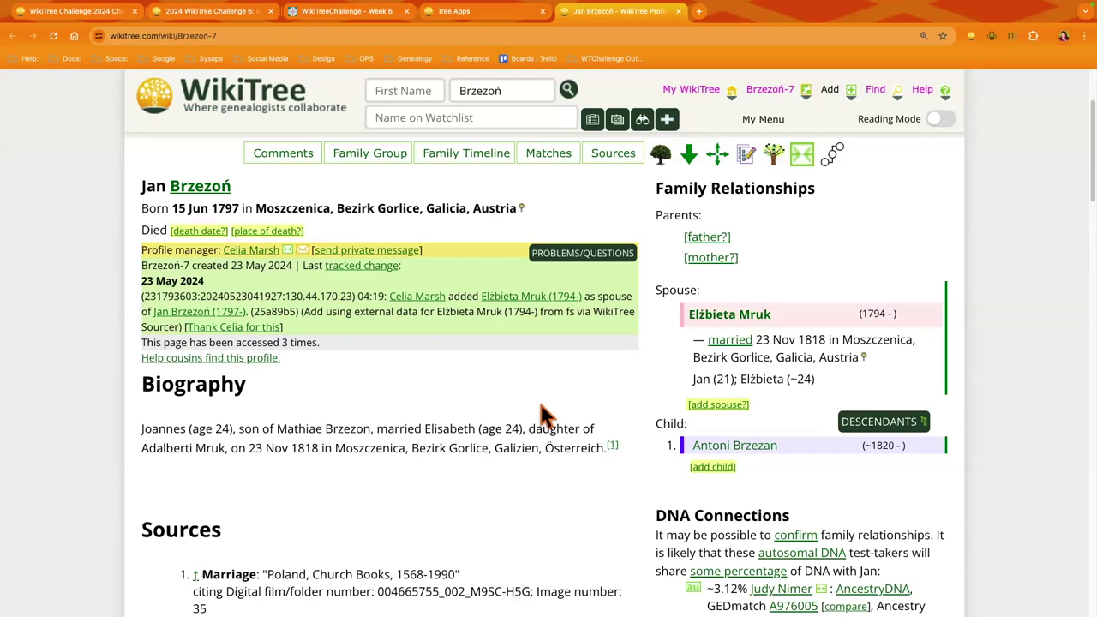
- Follow the child link back to the Brzezan-7 profile and review its marriage entries and listed relatives
{"action": "left_click", "coordinate": [715, 447]}
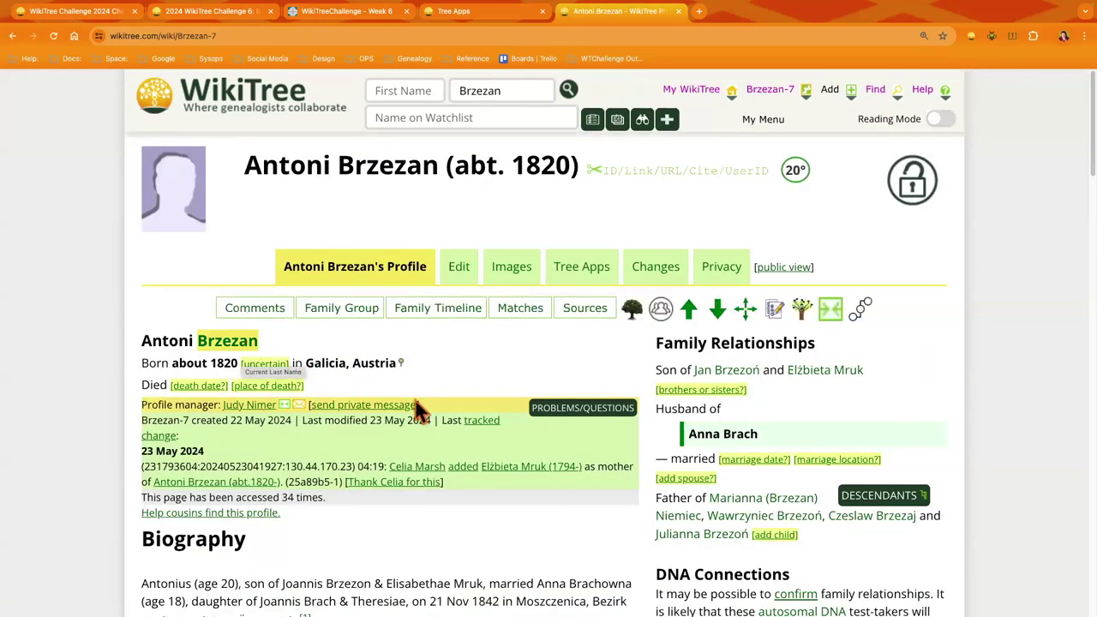
{"action": "scroll", "coordinate": [445, 422], "scroll_direction": "down", "scroll_amount": 2}
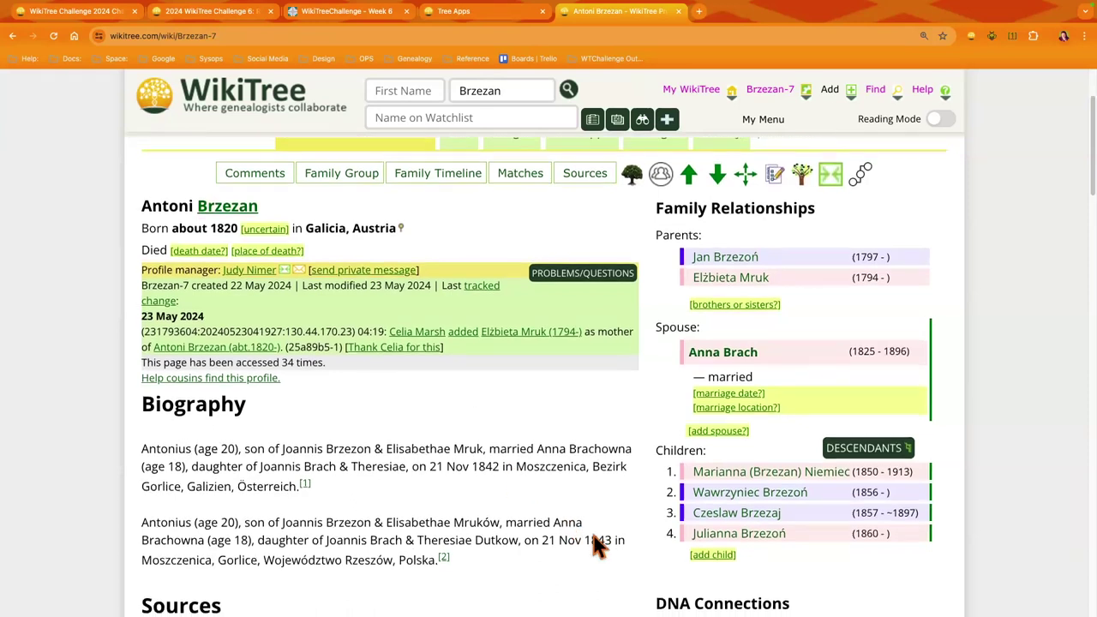
{"action": "scroll", "coordinate": [594, 544], "scroll_direction": "down", "scroll_amount": 1}
{"action": "scroll", "coordinate": [592, 532], "scroll_direction": "down", "scroll_amount": 1}
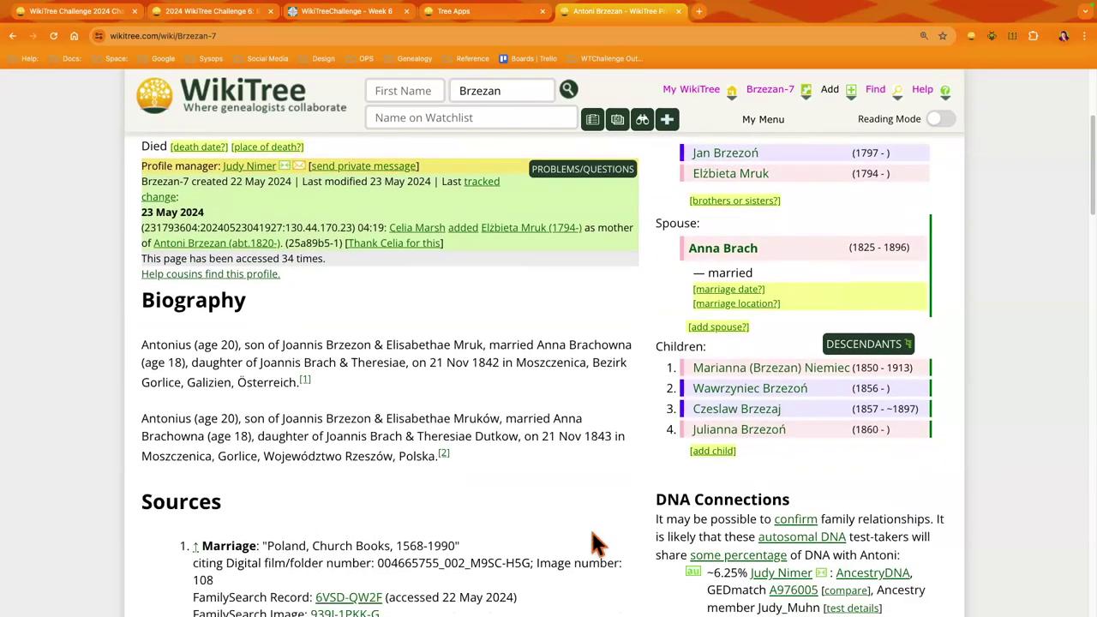
- Review the Brzezan-7 profile's marriage sources and children, preview the third child, Brzezaj-1, and open that child's profile
{"action": "scroll", "coordinate": [593, 536], "scroll_direction": "down", "scroll_amount": 1}
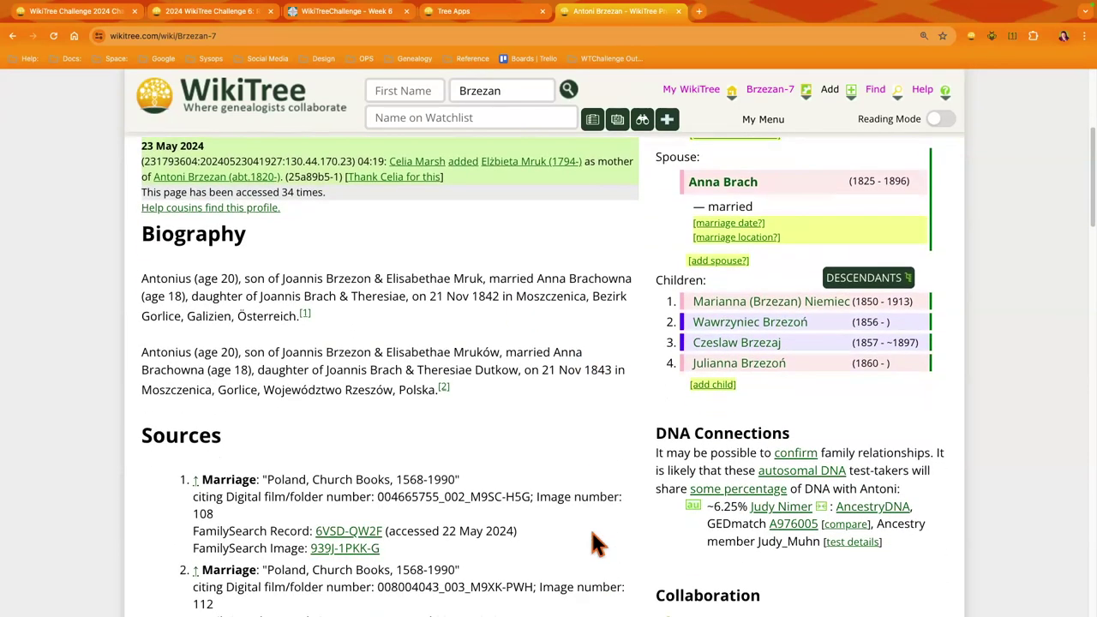
{"action": "scroll", "coordinate": [597, 544], "scroll_direction": "down", "scroll_amount": 1}
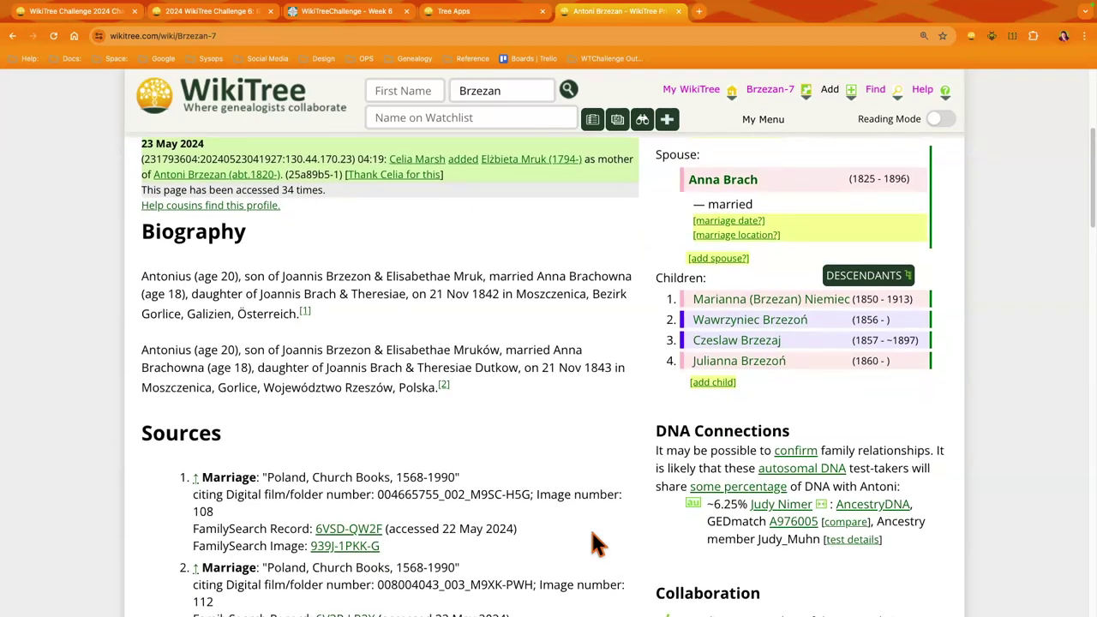
{"action": "scroll", "coordinate": [591, 532], "scroll_direction": "down", "scroll_amount": 1}
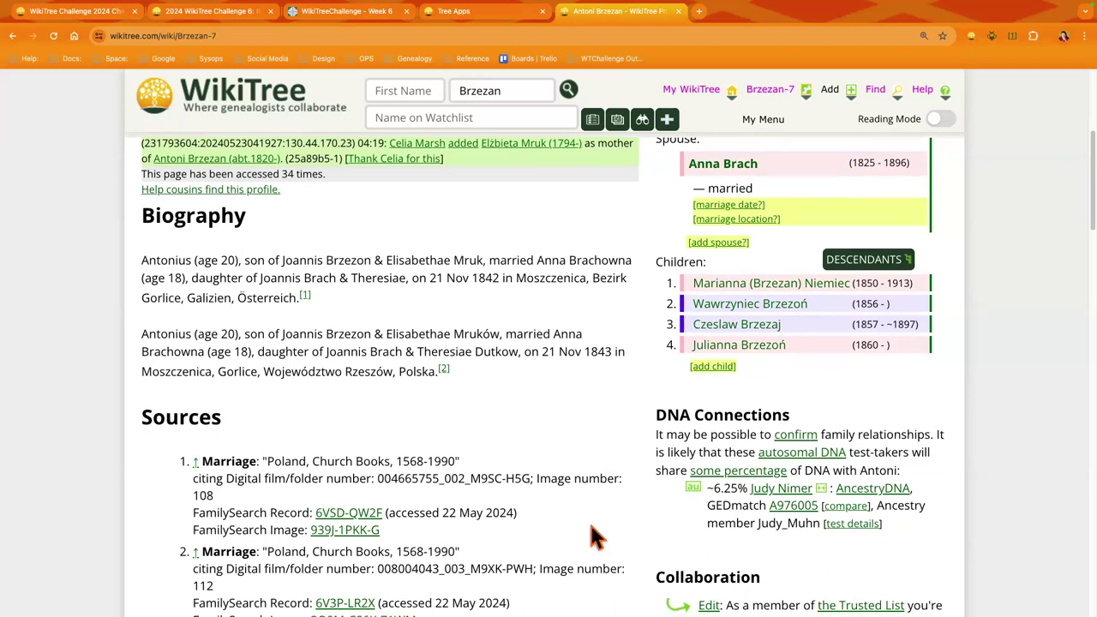
{"action": "scroll", "coordinate": [598, 537], "scroll_direction": "down", "scroll_amount": 1}
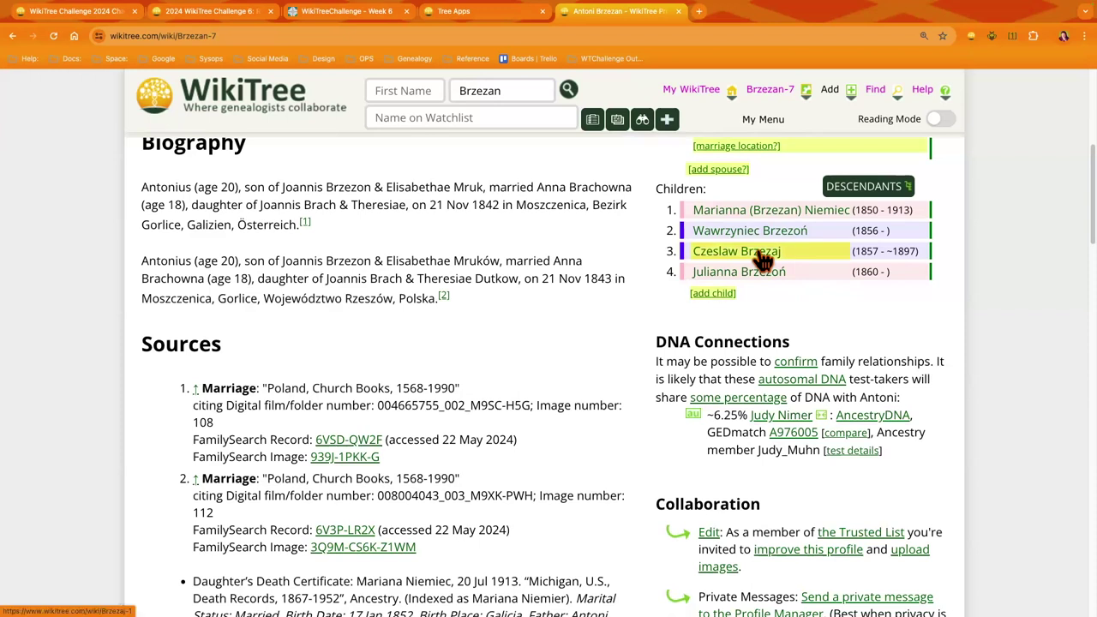
{"action": "mouse_move", "coordinate": [762, 260]}
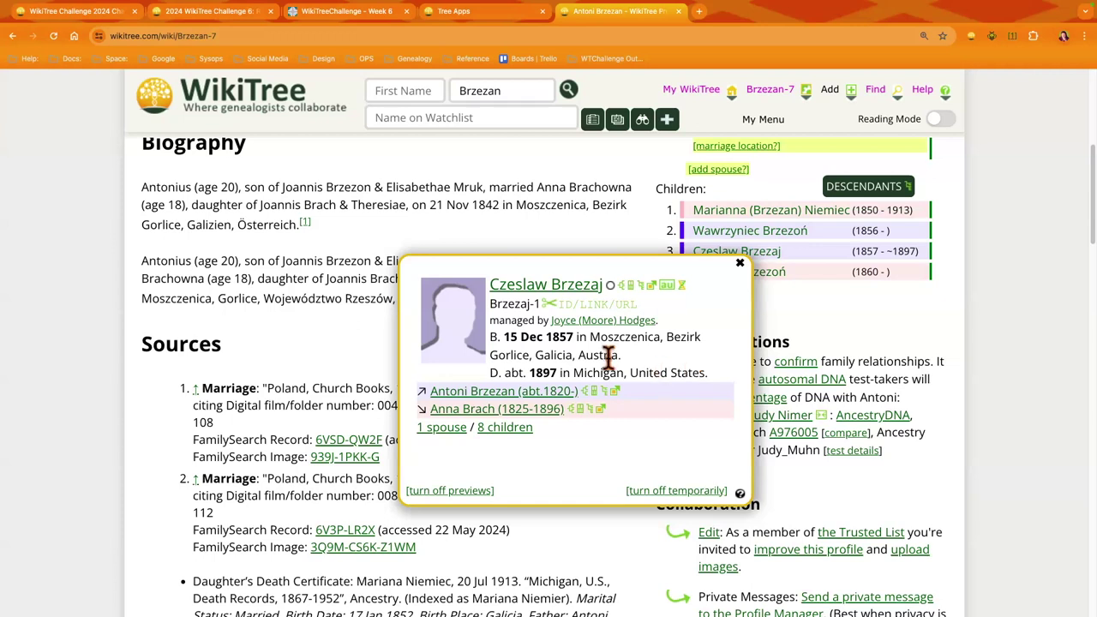
{"action": "left_click", "coordinate": [569, 296]}
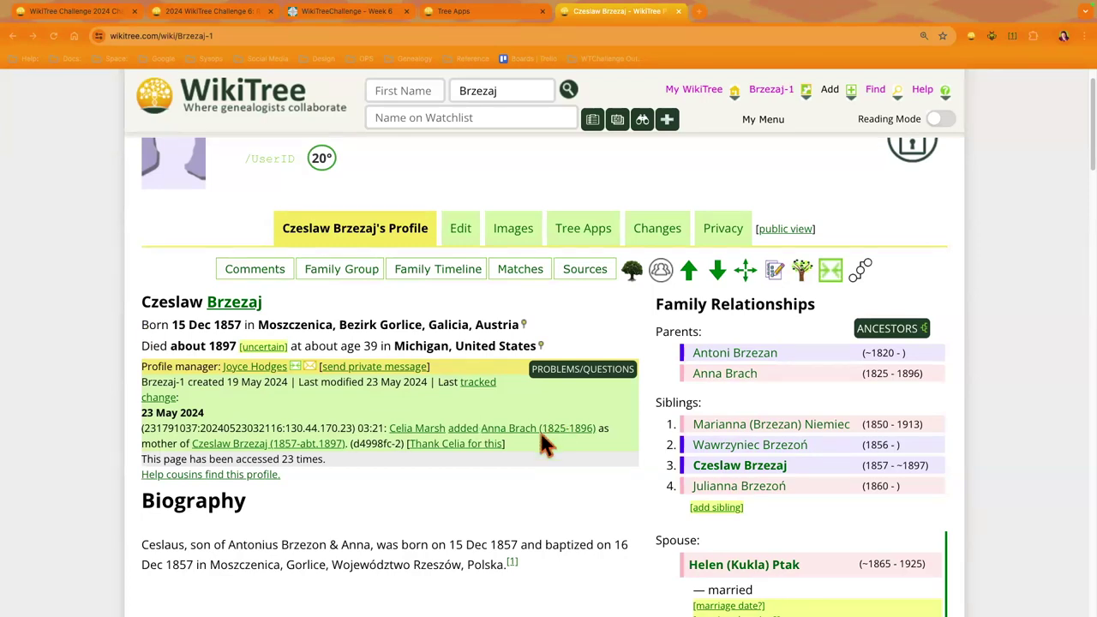
{"action": "left_click", "coordinate": [447, 14]}
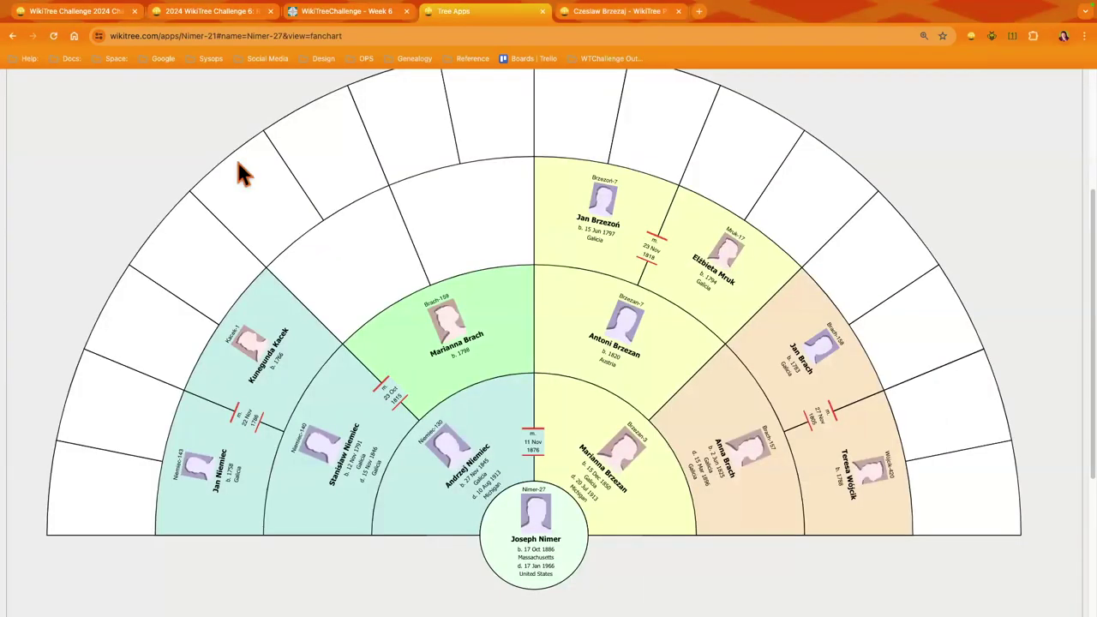
{"action": "left_click", "coordinate": [14, 36]}
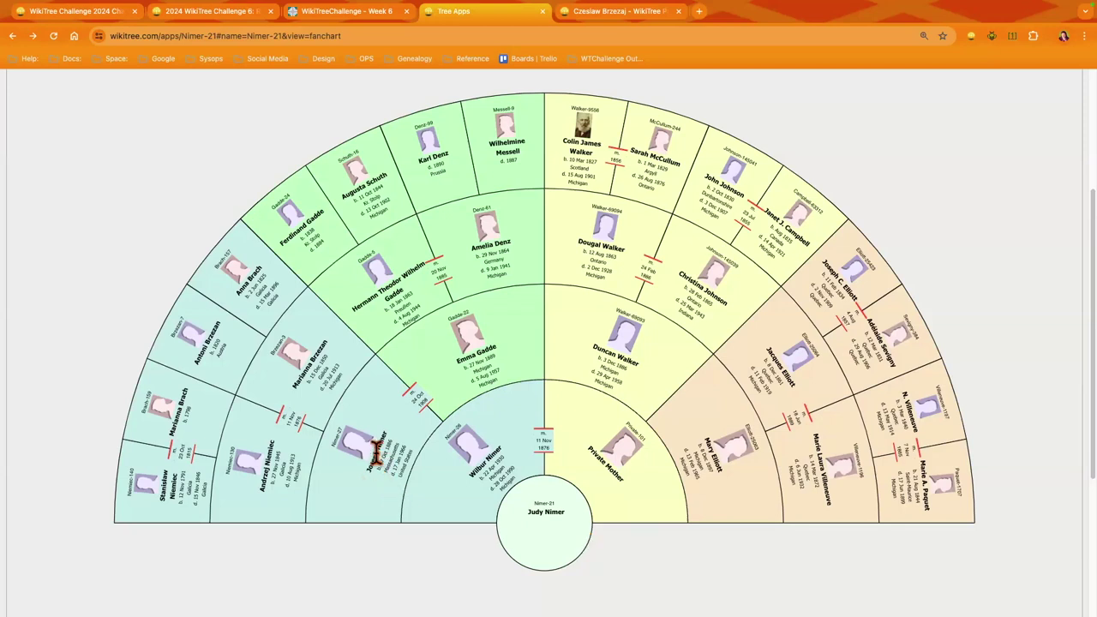
{"action": "left_click", "coordinate": [540, 510]}
{"action": "middle_click", "coordinate": [639, 543]}
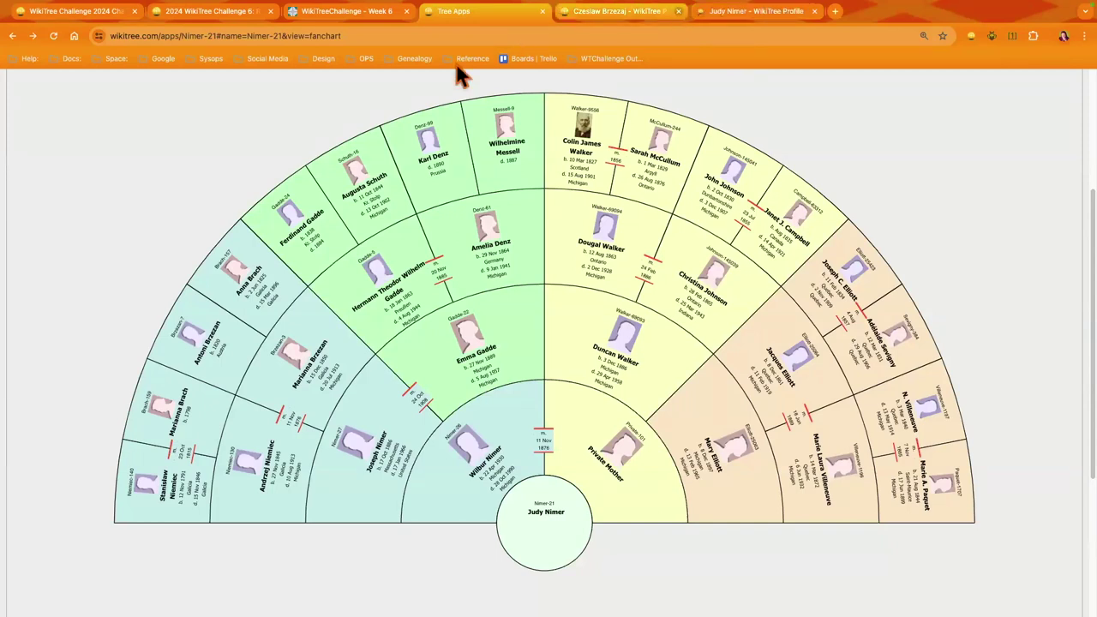
{"action": "key", "text": "ctrl+Tab"}
{"action": "key", "text": "ctrl+w"}
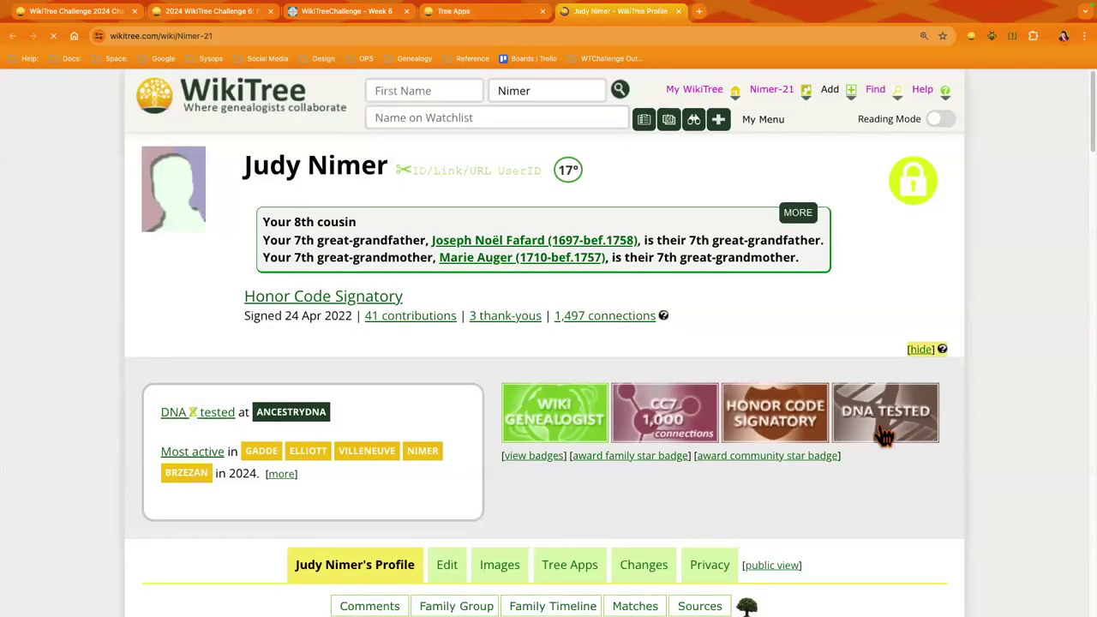
{"action": "scroll", "coordinate": [845, 412], "scroll_direction": "down", "scroll_amount": 3}
{"action": "left_click", "coordinate": [843, 341]}
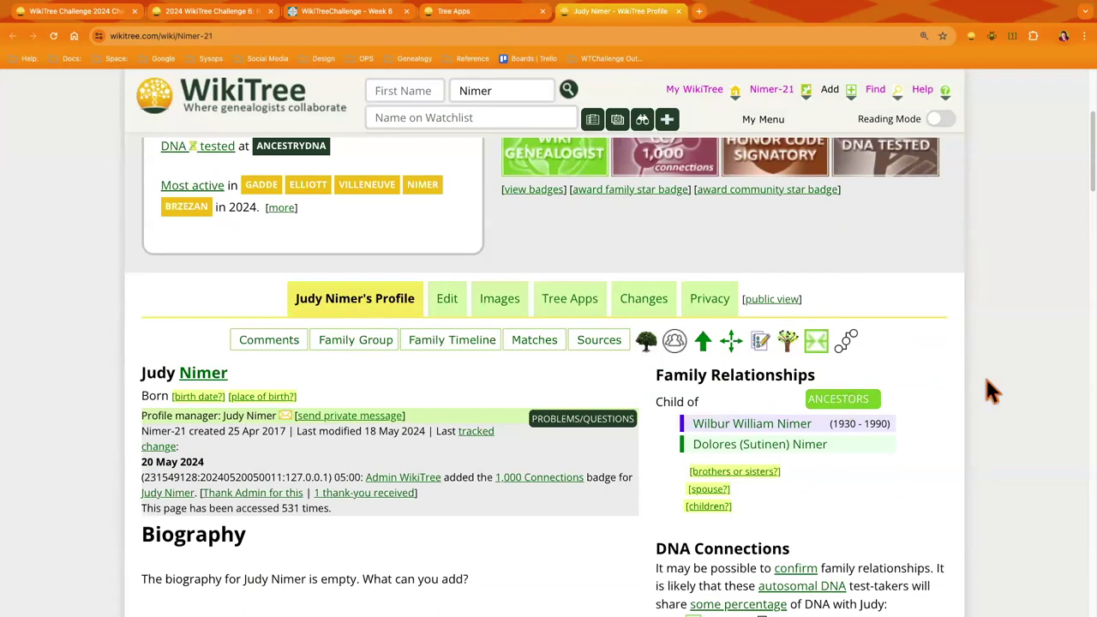
{"action": "scroll", "coordinate": [990, 403], "scroll_direction": "down", "scroll_amount": 3}
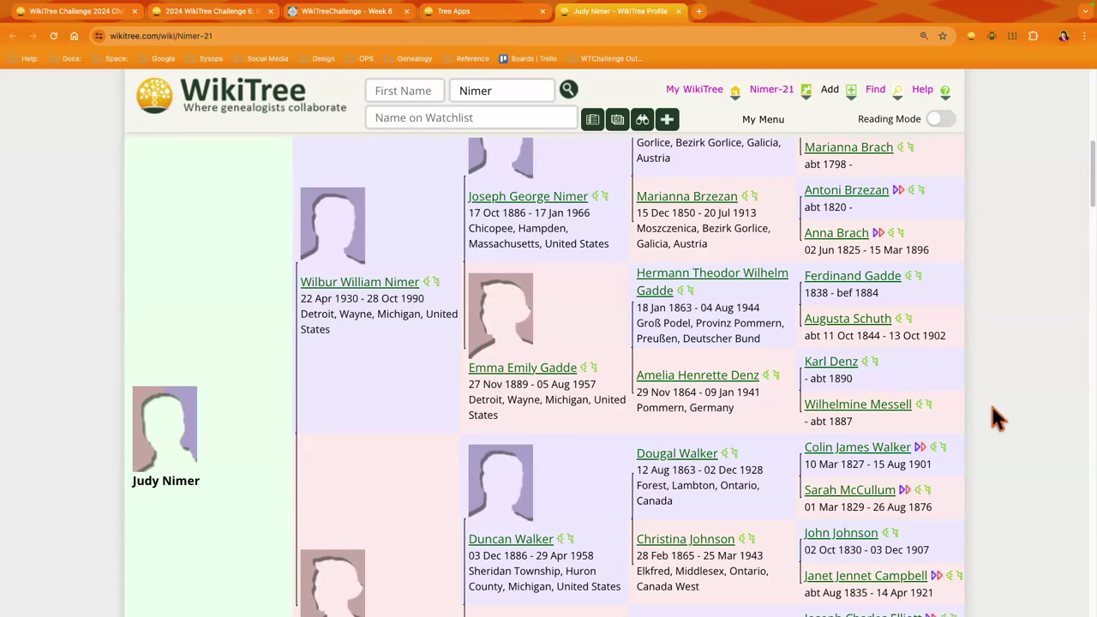
{"action": "key", "text": "super+equal"}
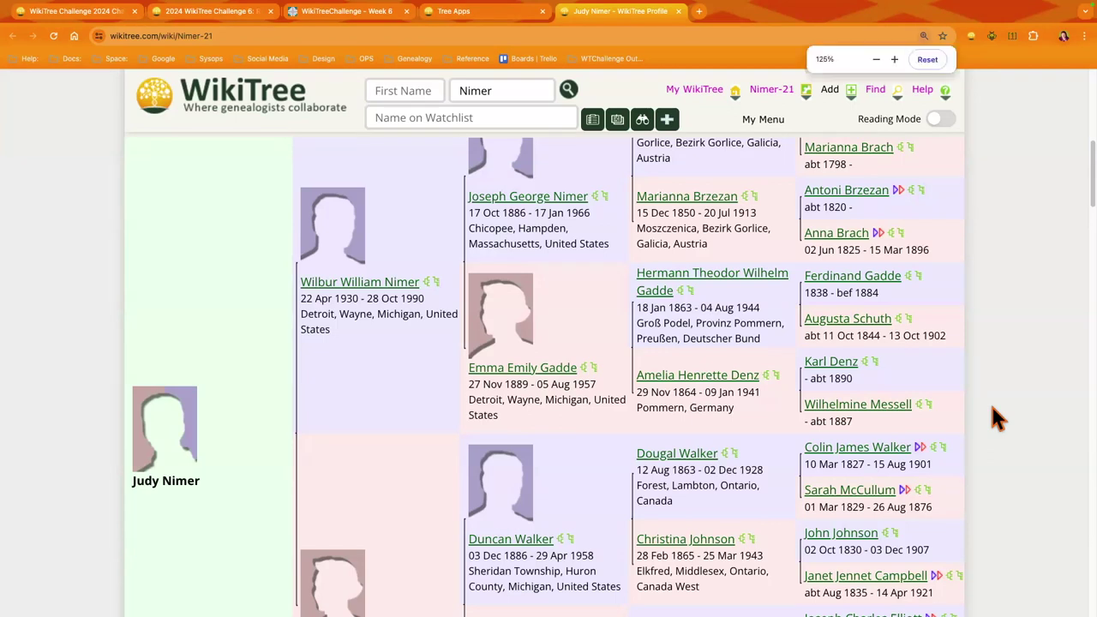
{"action": "key", "text": "super+minus"}
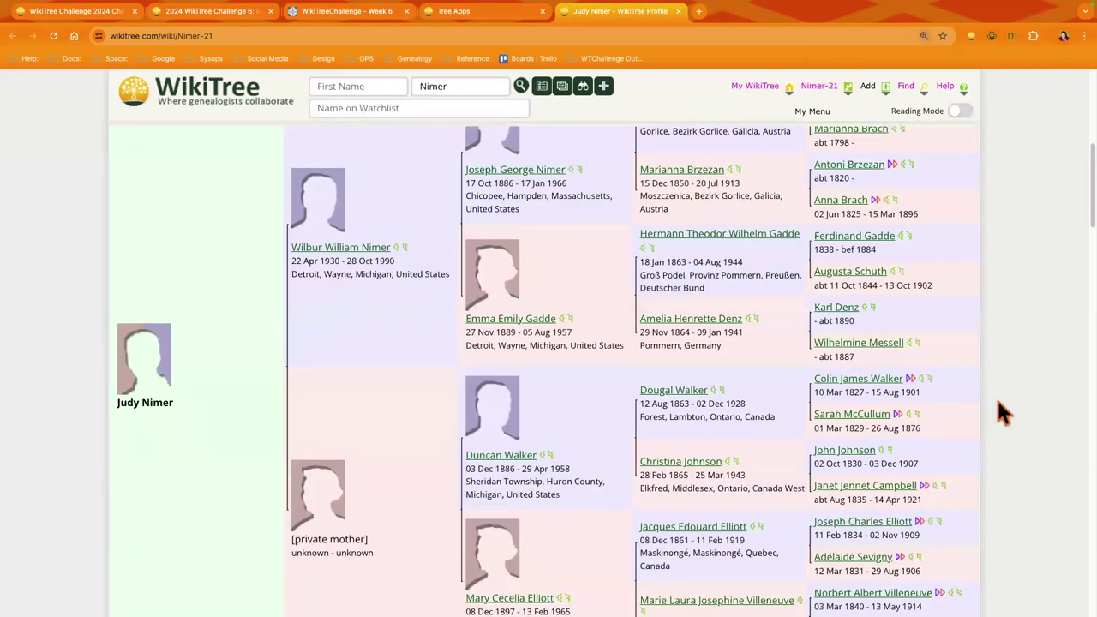
{"action": "key", "text": "super+minus"}
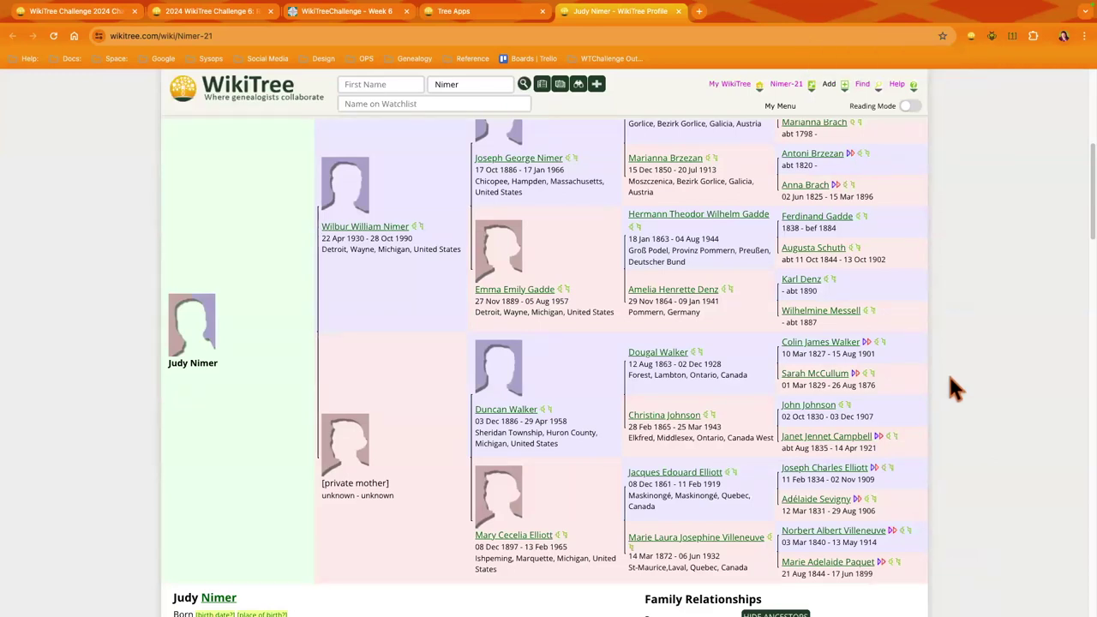
{"action": "scroll", "coordinate": [949, 378], "scroll_direction": "up", "scroll_amount": 1}
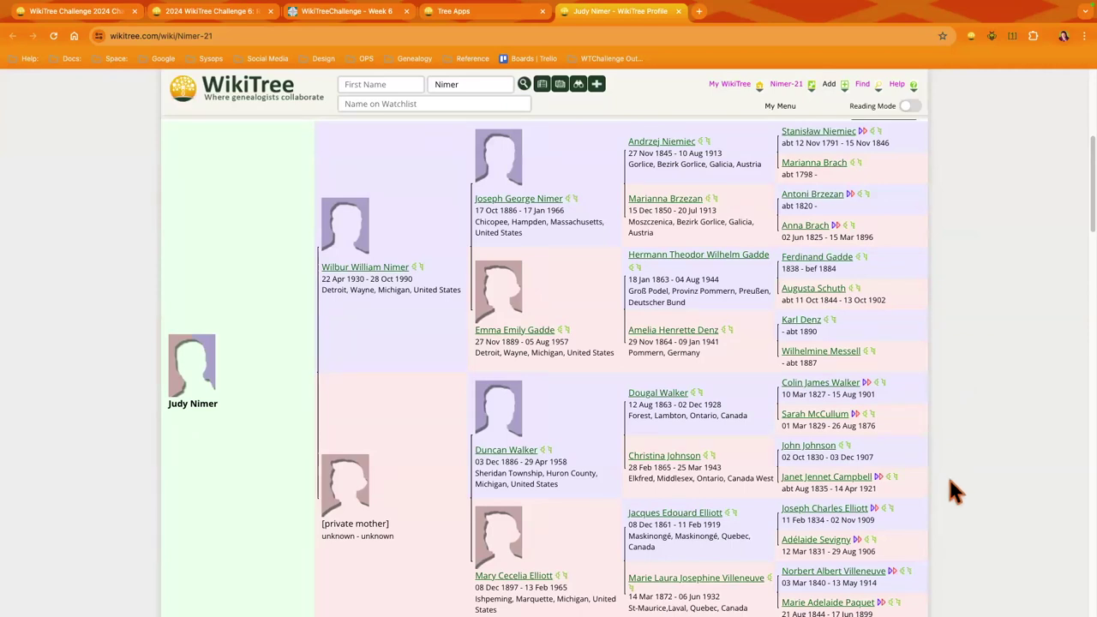
{"action": "scroll", "coordinate": [950, 482], "scroll_direction": "down", "scroll_amount": 1}
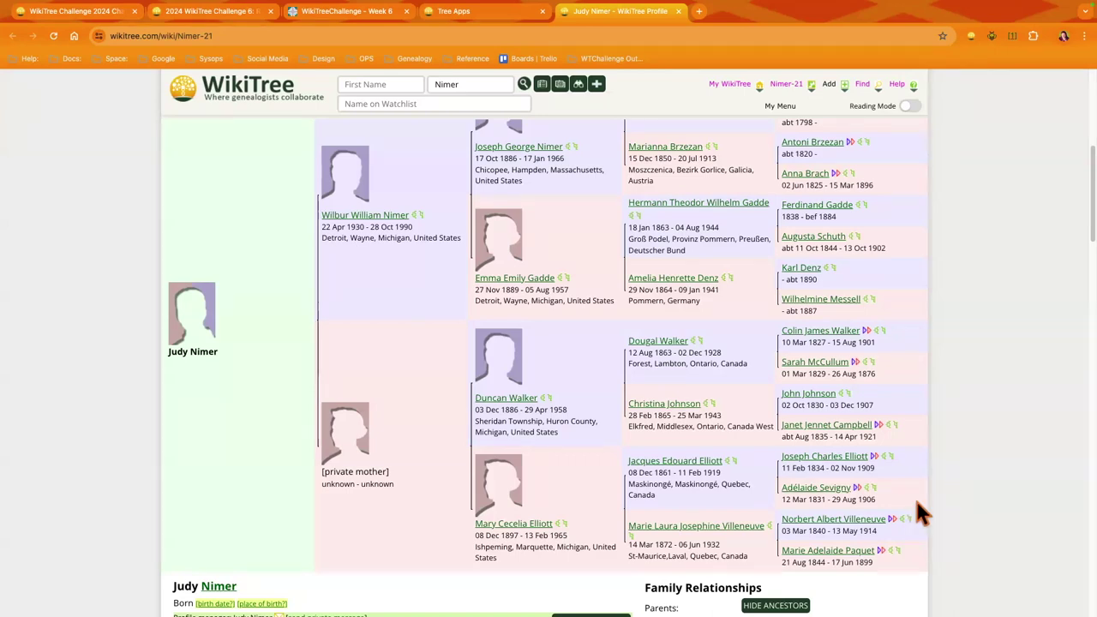
- Follow the maternal line through the Elliott-25063 ancestor tree to the Elliott-25424 profile, review its biography and sources, and close it
{"action": "left_click", "coordinate": [559, 523]}
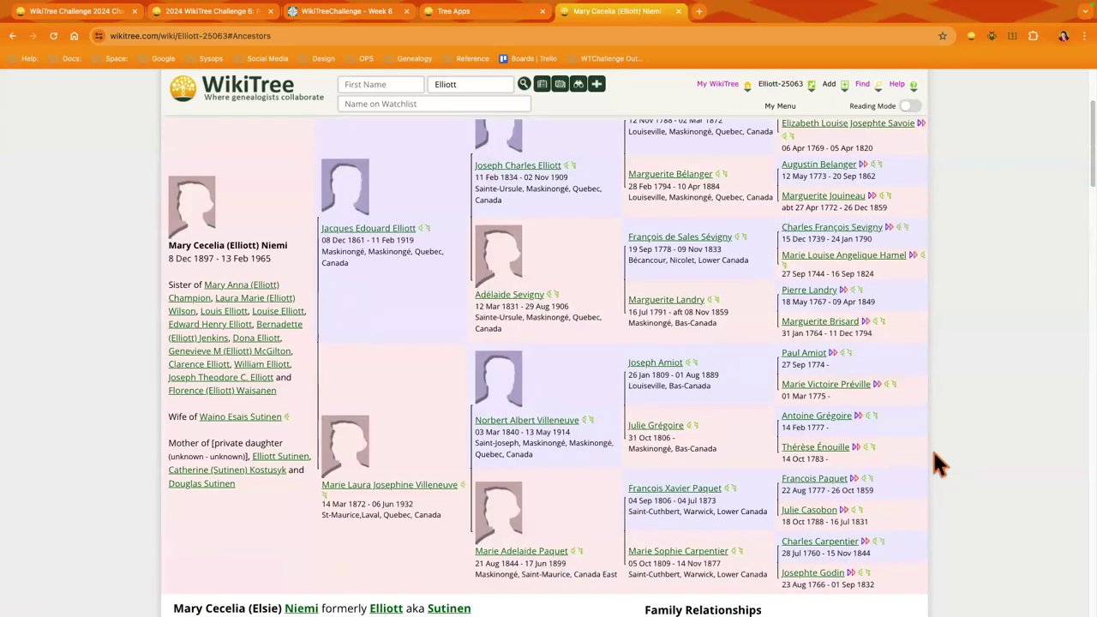
{"action": "scroll", "coordinate": [933, 434], "scroll_direction": "up", "scroll_amount": 2}
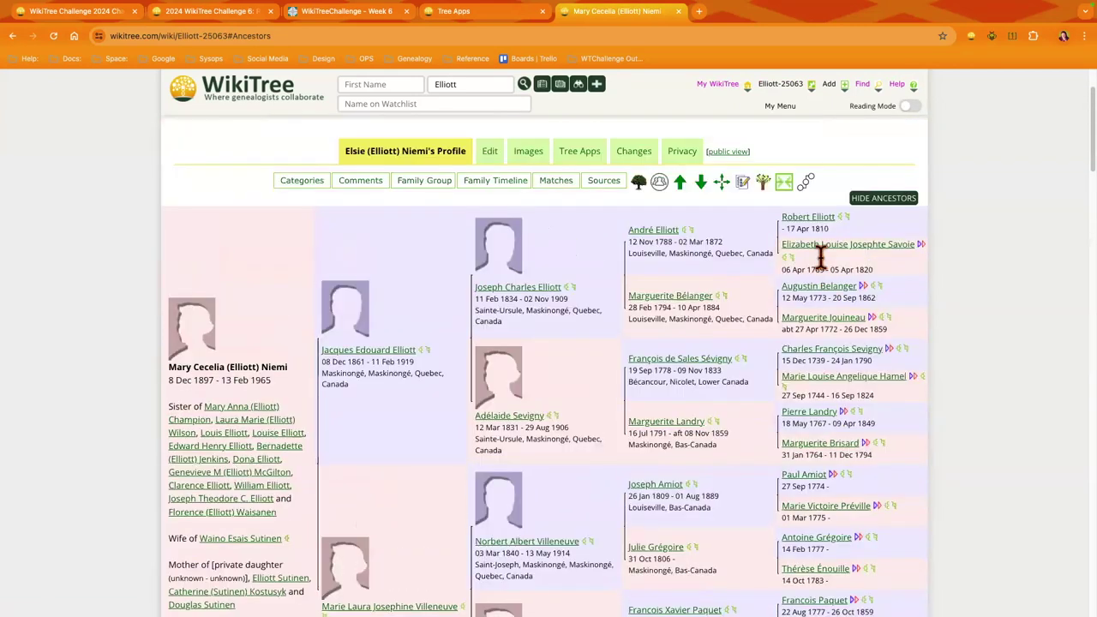
{"action": "left_click", "coordinate": [819, 250]}
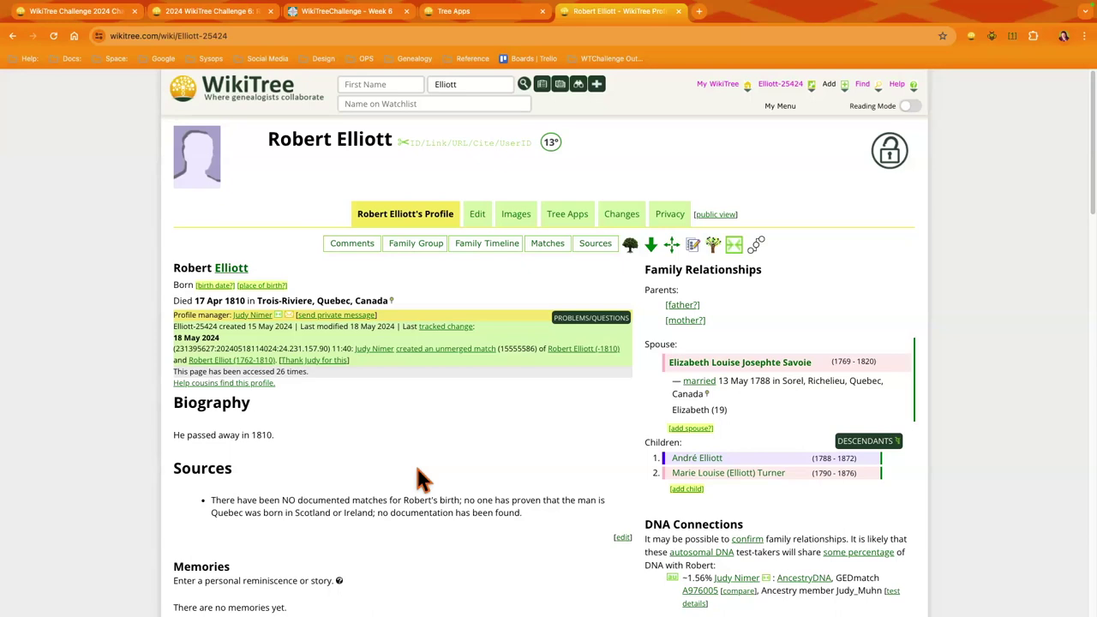
{"action": "mouse_move", "coordinate": [337, 600]}
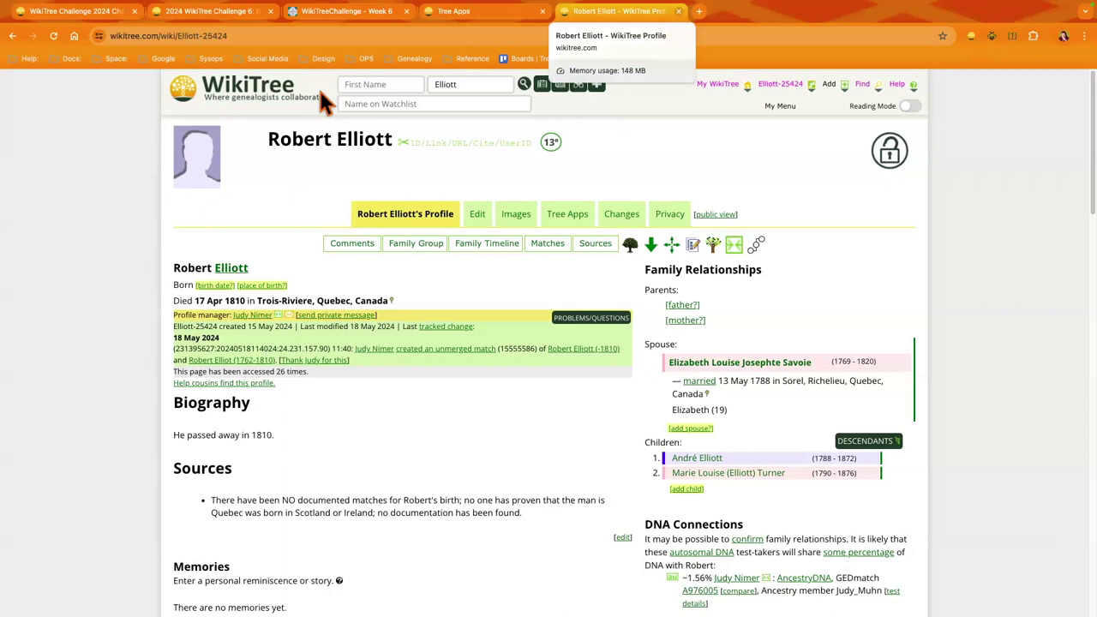
{"action": "key", "text": "super+w"}
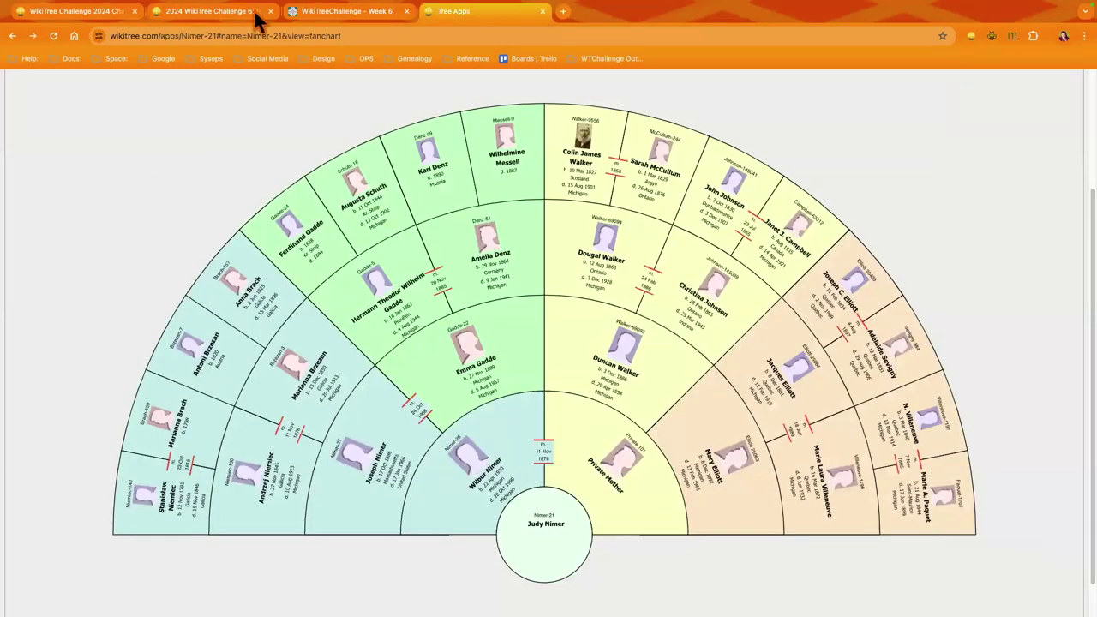
- Close the fan chart and return to the Challenge 6 page to view its Zoom/YouTube Schedule and Links section
{"action": "key", "text": "super+w"}
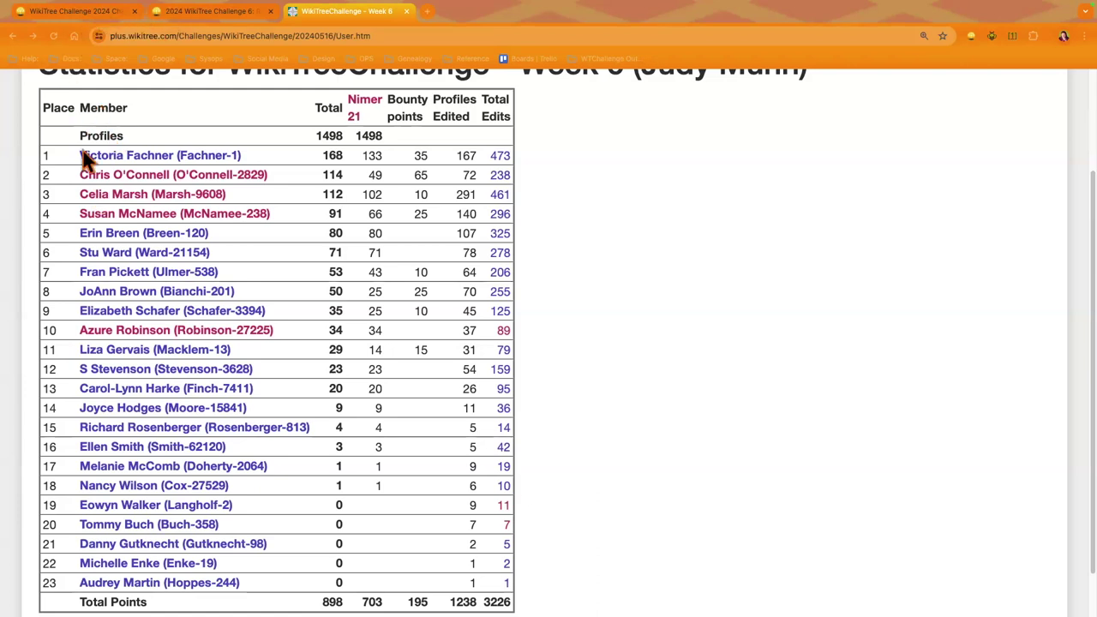
{"action": "key", "text": "ctrl+shift+Tab"}
{"action": "key", "text": "ctrl+shift+Tab"}
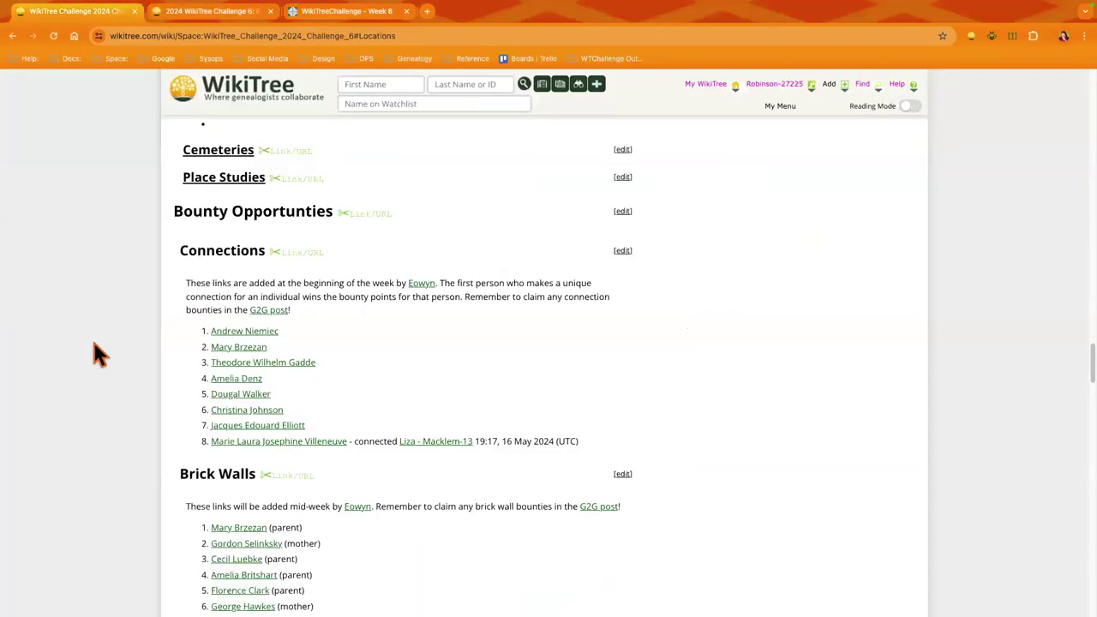
{"action": "scroll", "coordinate": [152, 330], "scroll_direction": "down", "scroll_amount": 5}
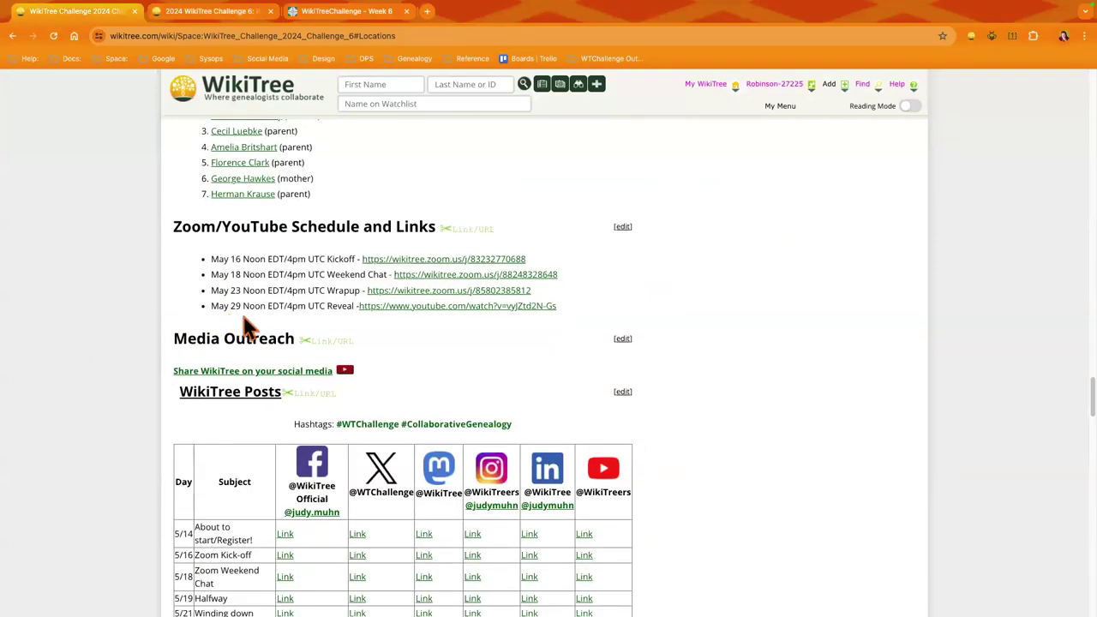